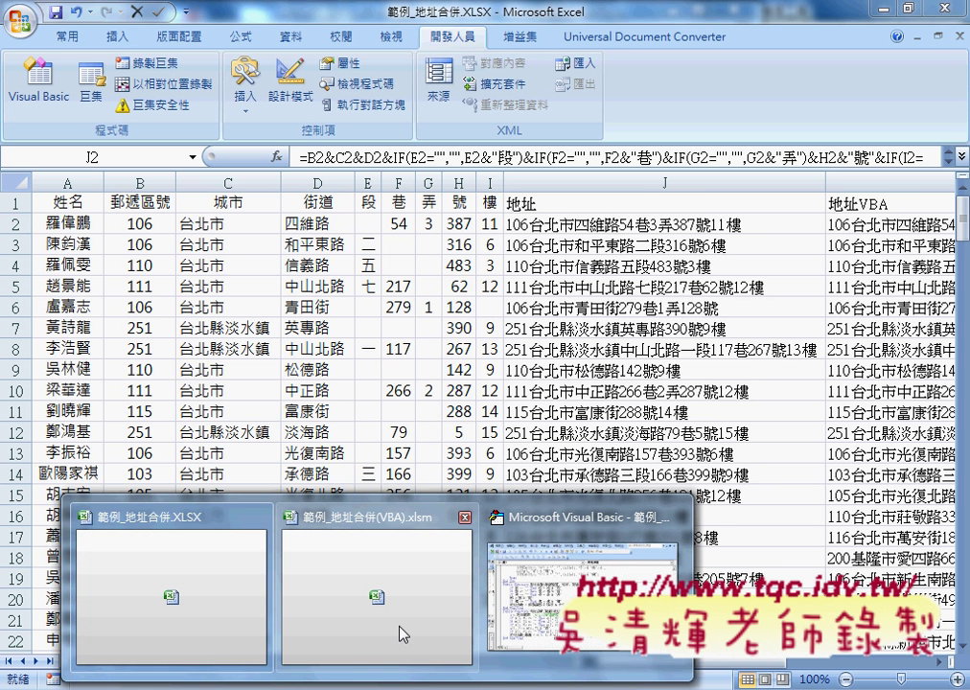
# Step: Bring up the 範例_地址合併(VBA).xlsm workbook window from the Excel taskbar thumbnails
pyautogui.click(398, 621)
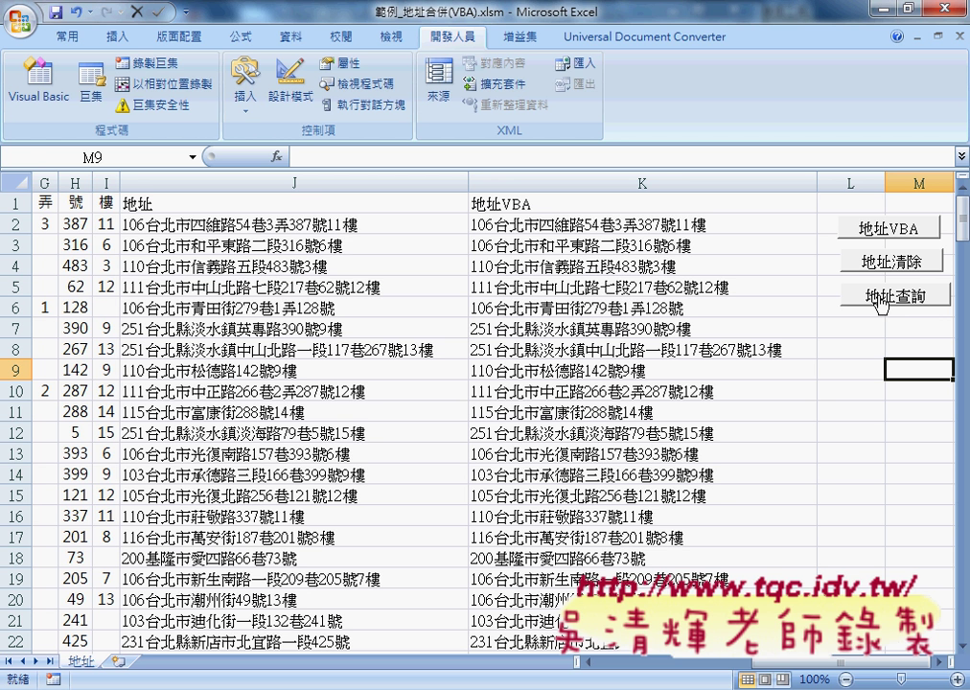
# Step: Run the 地址查詢 macro with the keyword 忠孝東路, creating a 忠孝東路 sheet
pyautogui.click(880, 299)
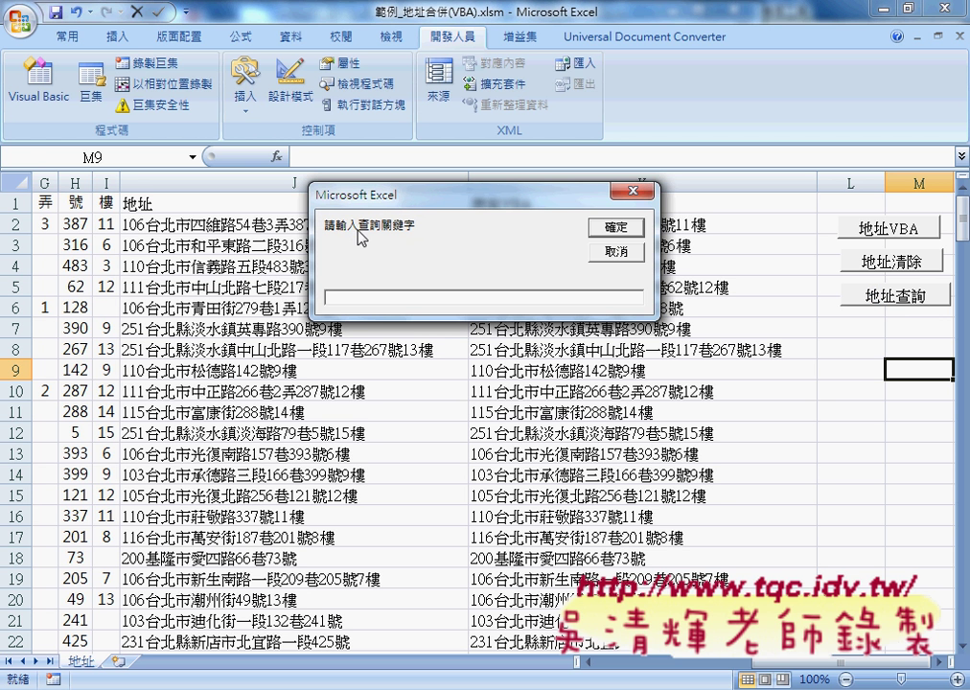
pyautogui.moveTo(408, 205); pyautogui.dragTo(410, 291)
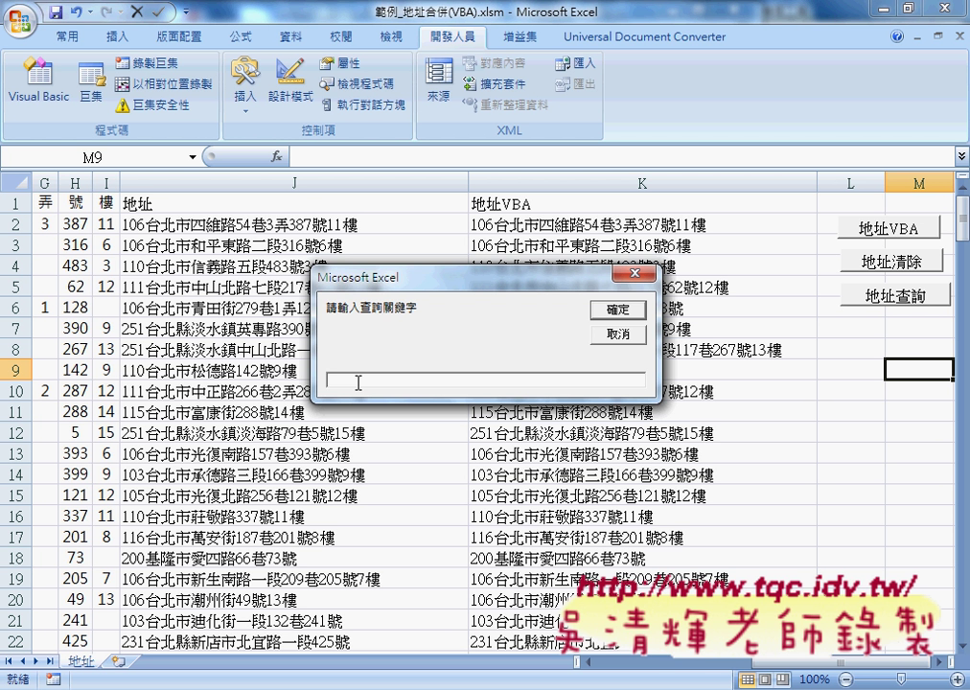
pyautogui.write('5j')
pyautogui.write('/ ')
pyautogui.write('vul42j/ xj')
pyautogui.write('4')
pyautogui.press('Return')
pyautogui.click(610, 317)
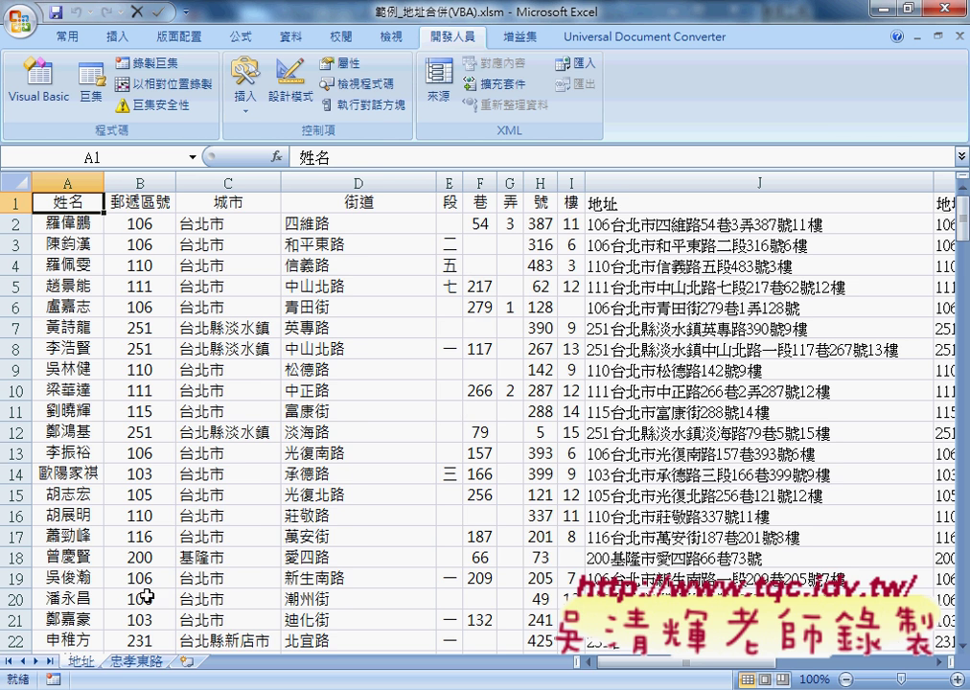
# Step: Check the five matching addresses in J2:J6 of the 忠孝東路 sheet, then return to 地址
pyautogui.click(137, 663)
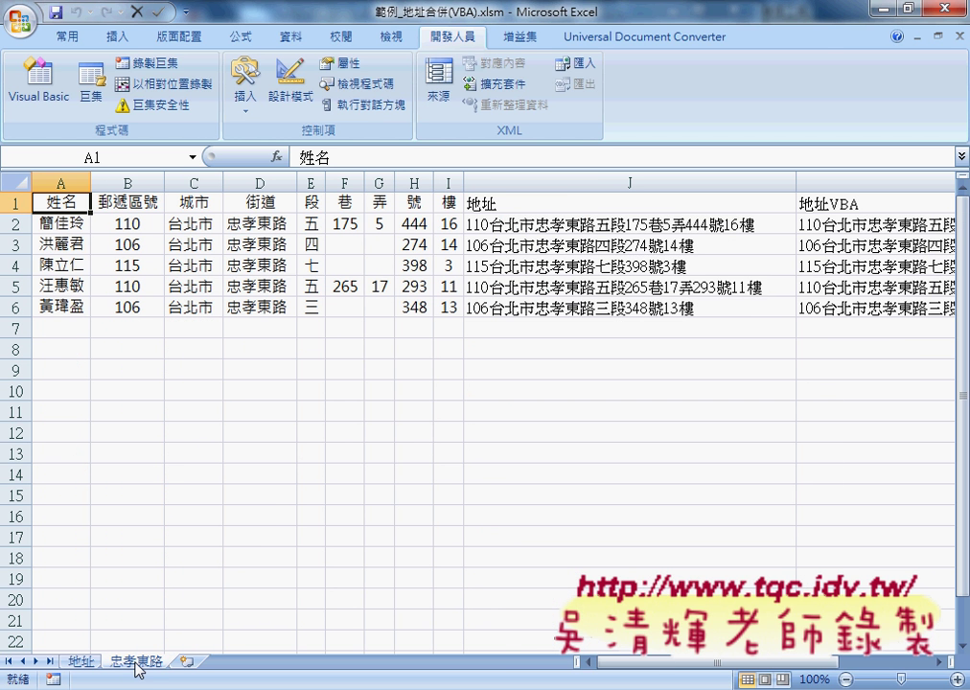
pyautogui.moveTo(495, 223); pyautogui.dragTo(505, 304)
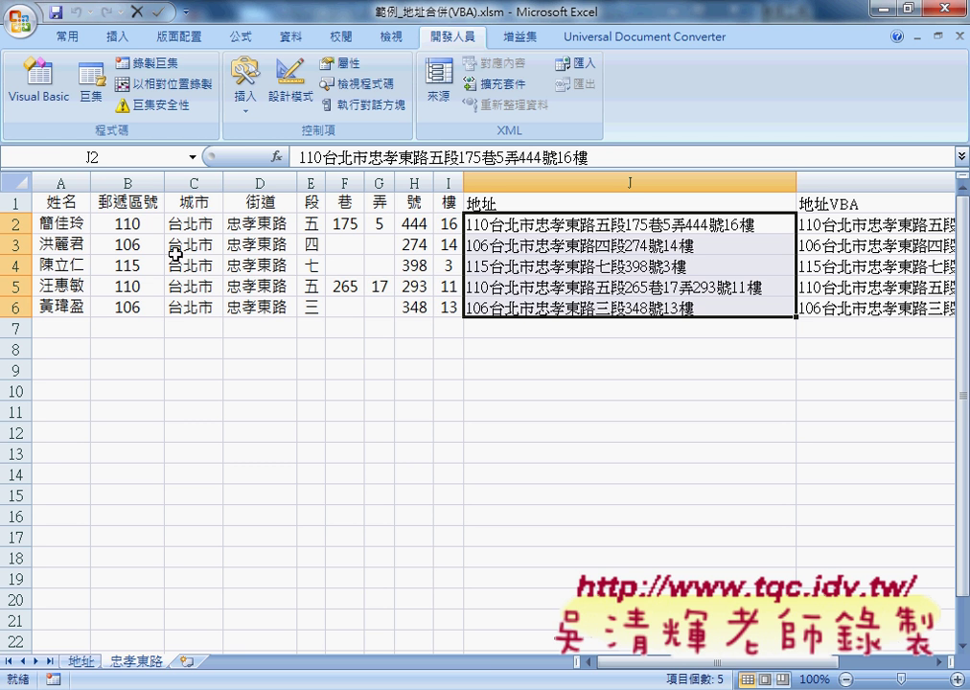
pyautogui.moveTo(57, 226)
pyautogui.mouseDown()
pyautogui.moveTo(411, 307)
pyautogui.moveTo(498, 307)
pyautogui.mouseUp()
pyautogui.click(499, 306)
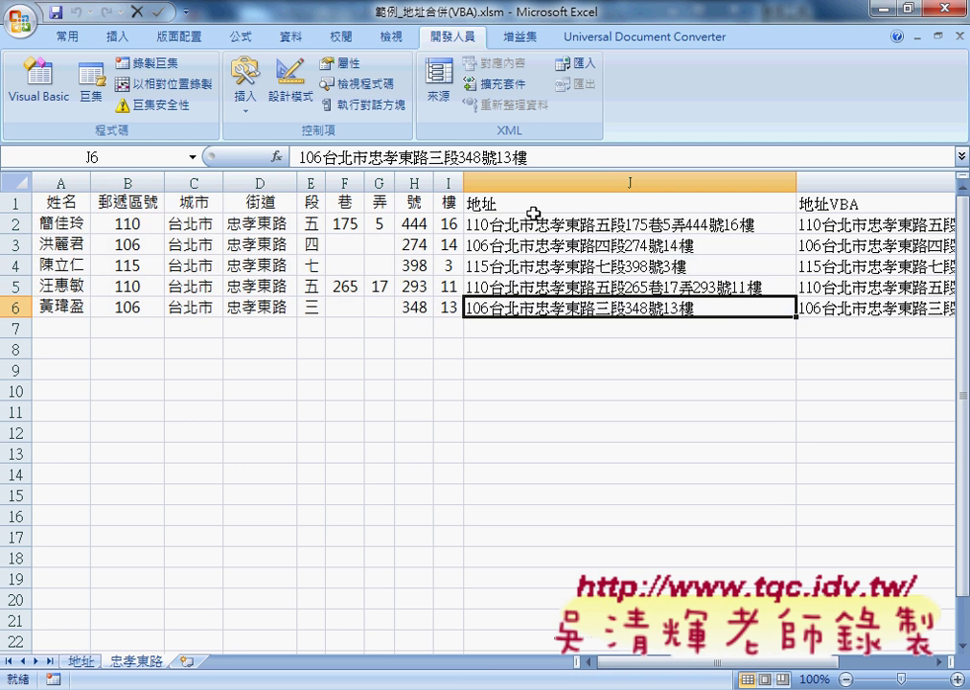
pyautogui.click(529, 223)
pyautogui.moveTo(529, 223); pyautogui.dragTo(525, 308)
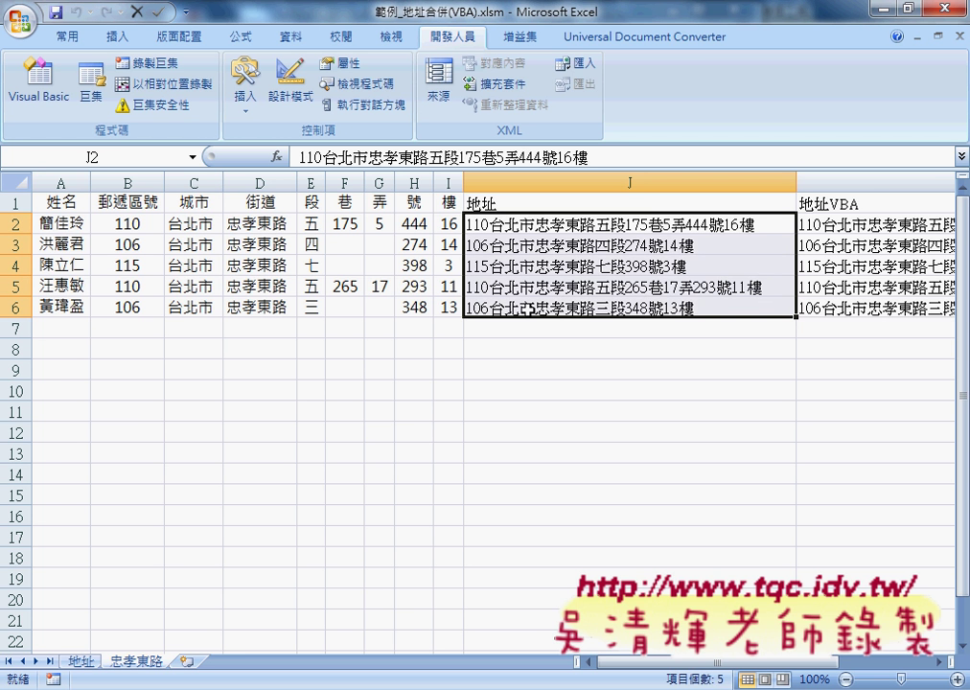
pyautogui.click(86, 661)
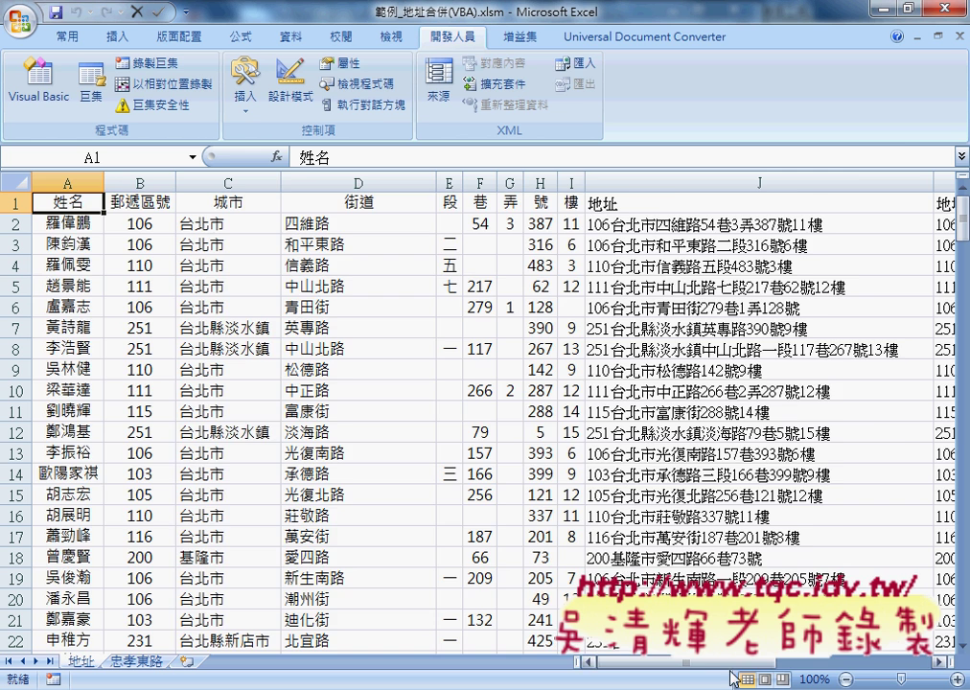
pyautogui.moveTo(729, 669); pyautogui.dragTo(766, 668)
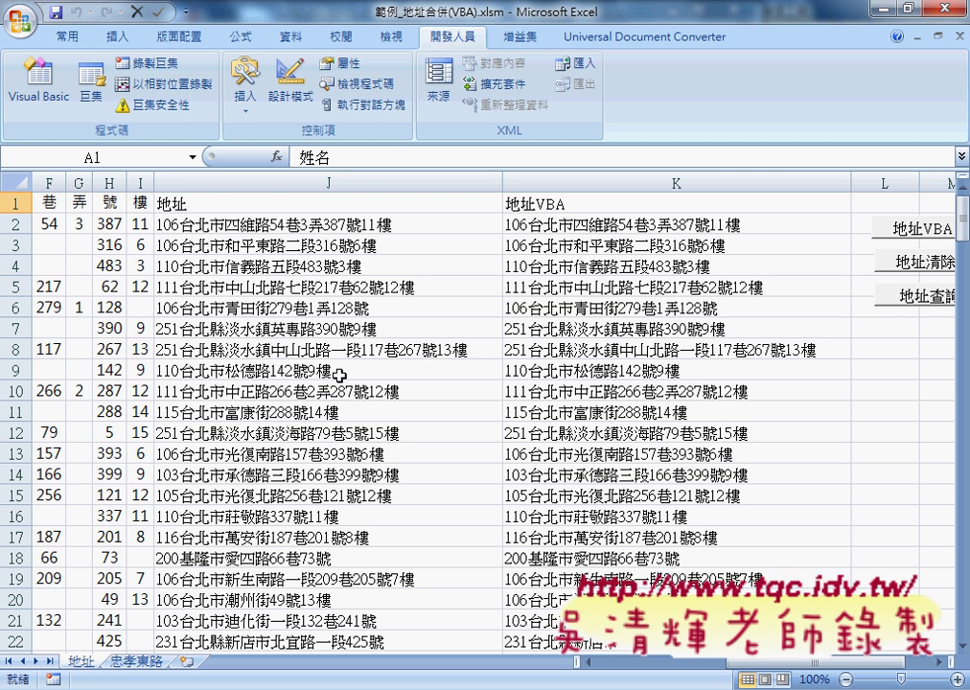
# Step: Turn on 資料 > 篩選 for the address table and preview the 地址 column's filter options
pyautogui.click(293, 38)
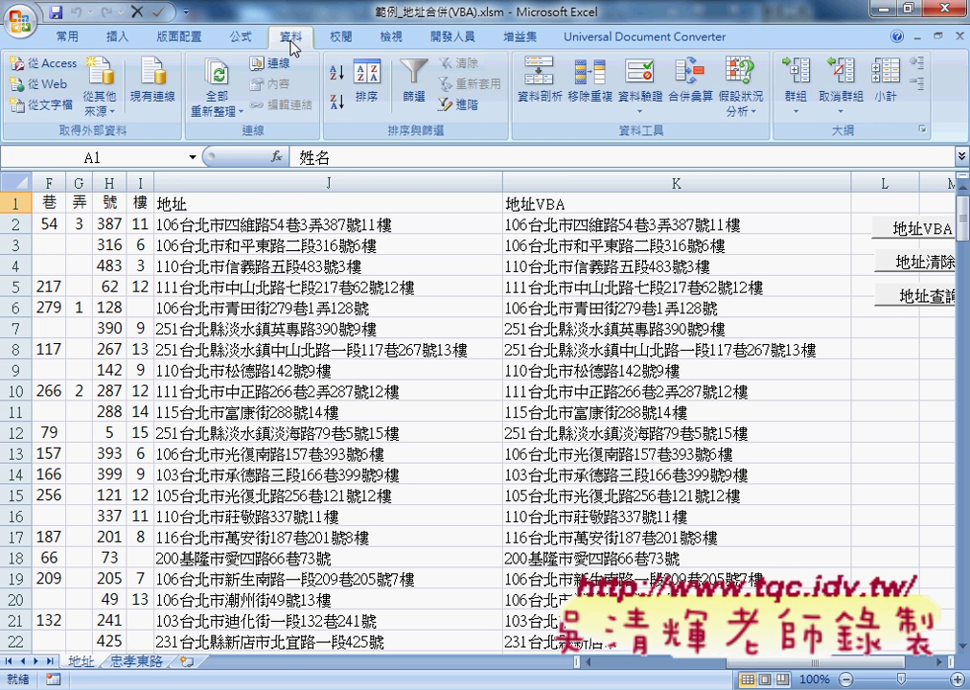
pyautogui.click(417, 96)
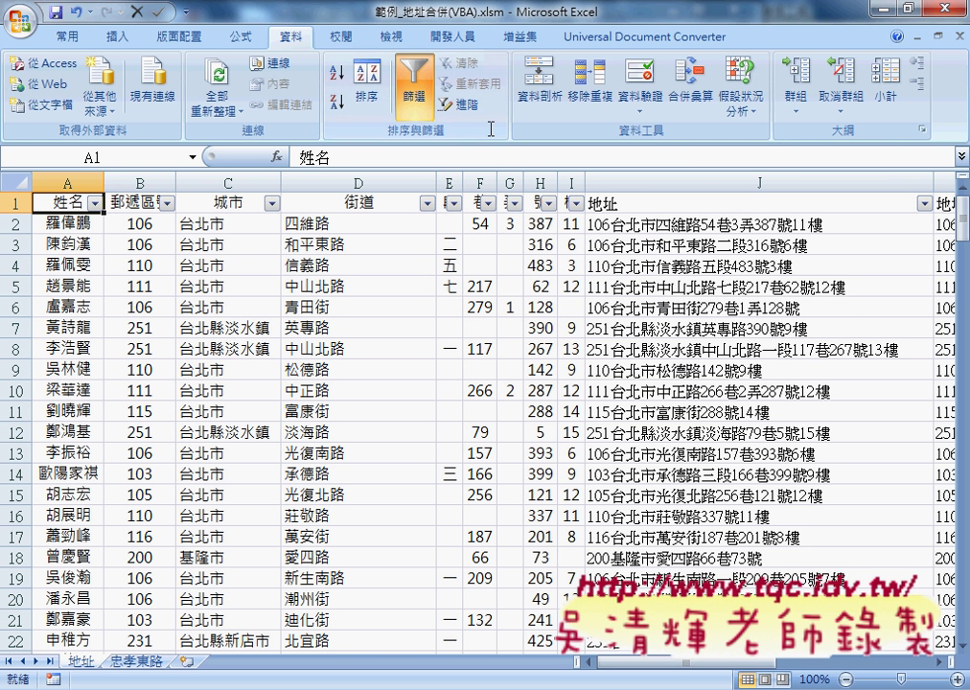
pyautogui.click(723, 207)
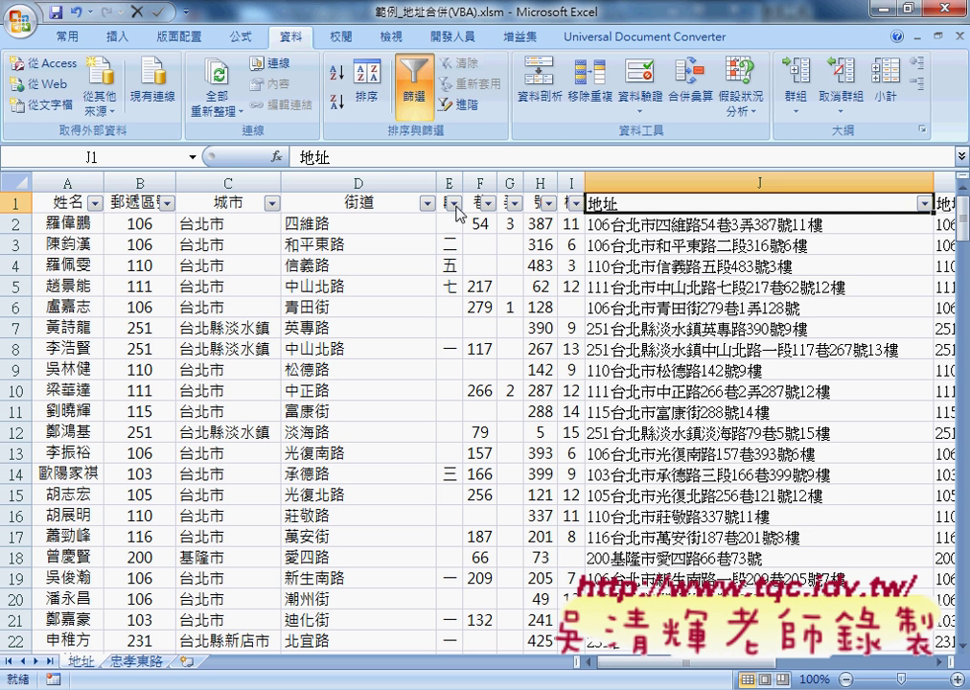
pyautogui.click(59, 202)
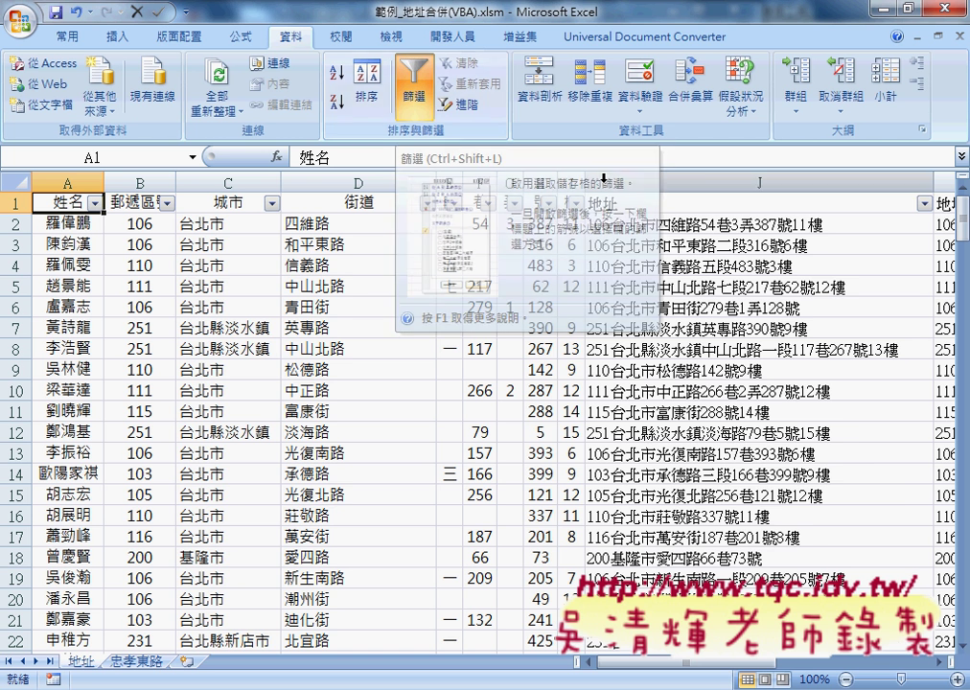
pyautogui.click(926, 204)
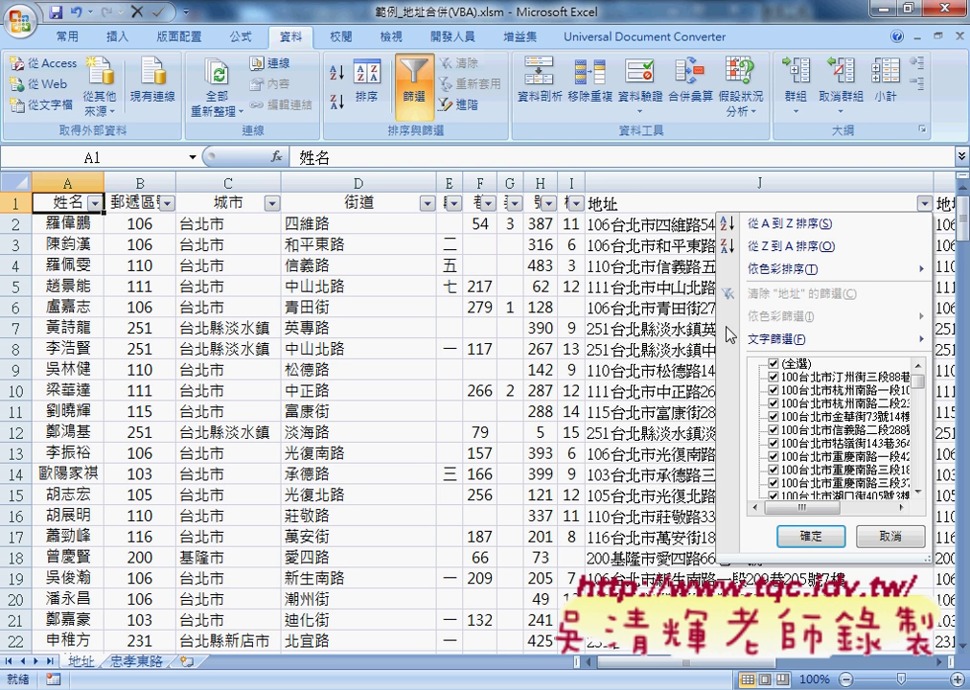
pyautogui.moveTo(771, 339)
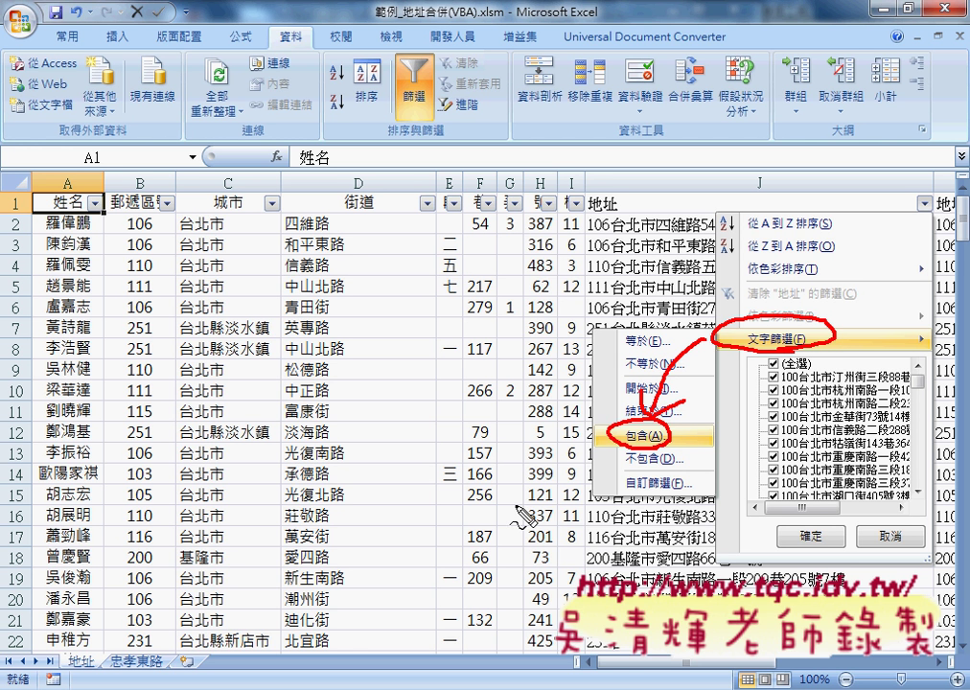
pyautogui.moveTo(161, 649); pyautogui.dragTo(153, 659)
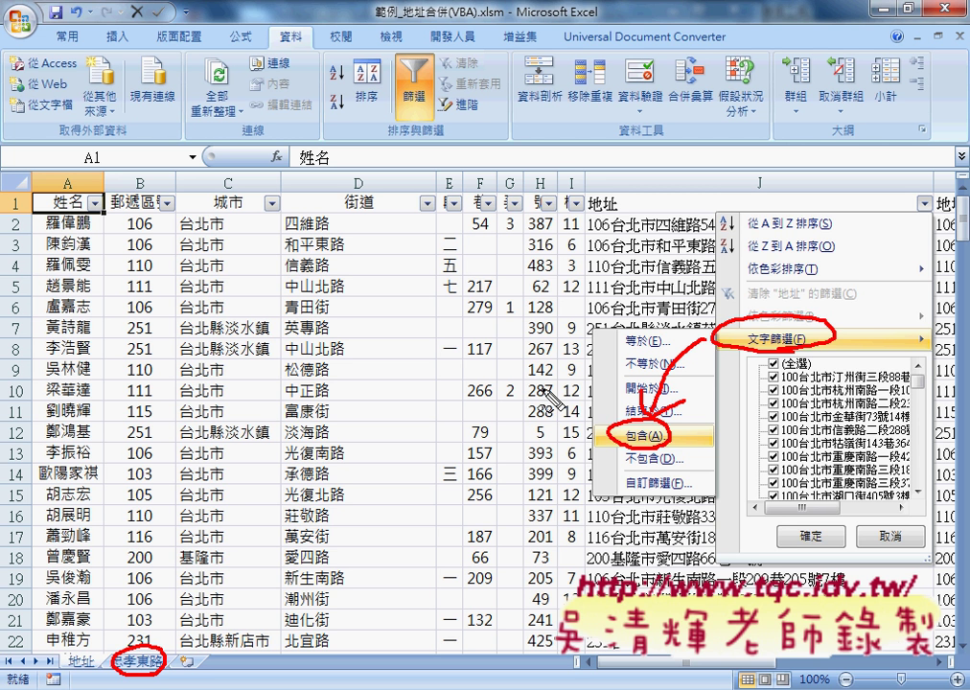
pyautogui.press('Escape')
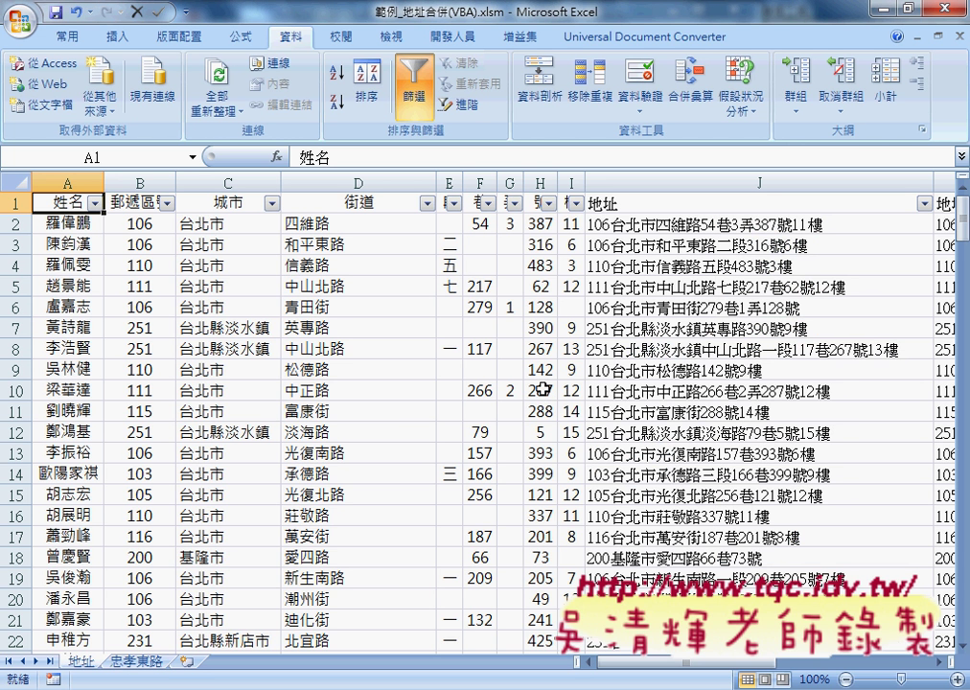
# Step: Filter the 地址 column with 文字篩選 > 包含 忠孝東路 and select the five remaining rows
pyautogui.click(136, 661)
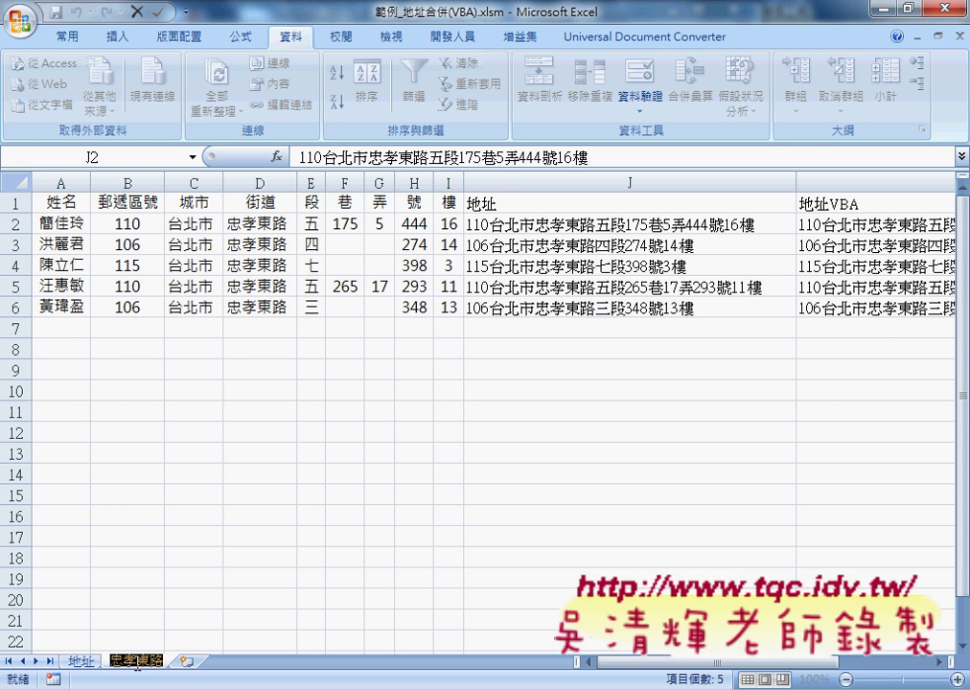
pyautogui.click(82, 663)
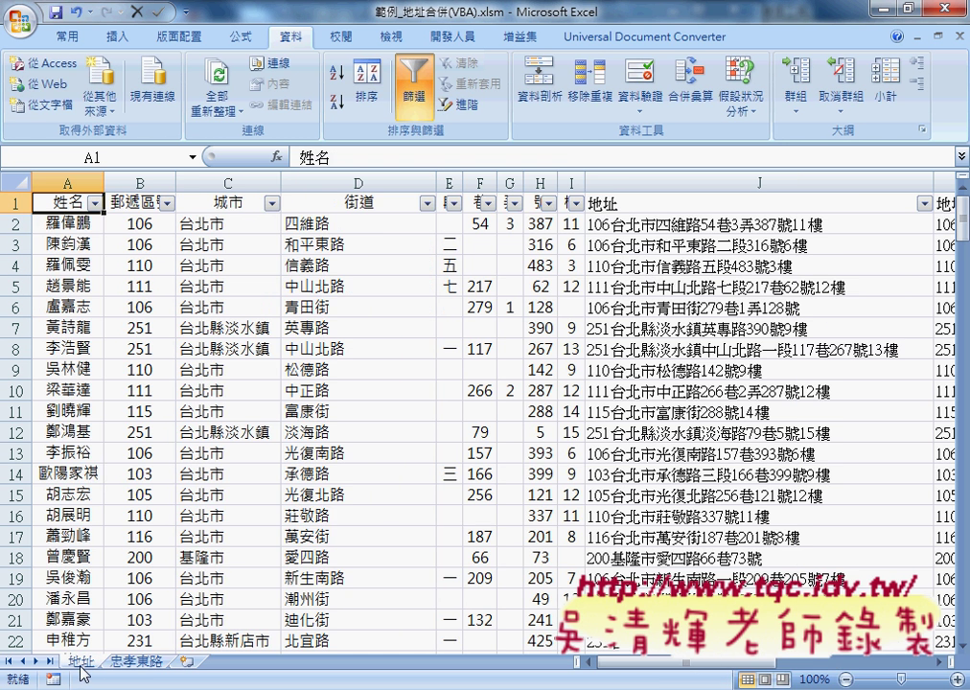
pyautogui.click(925, 203)
pyautogui.moveTo(824, 340)
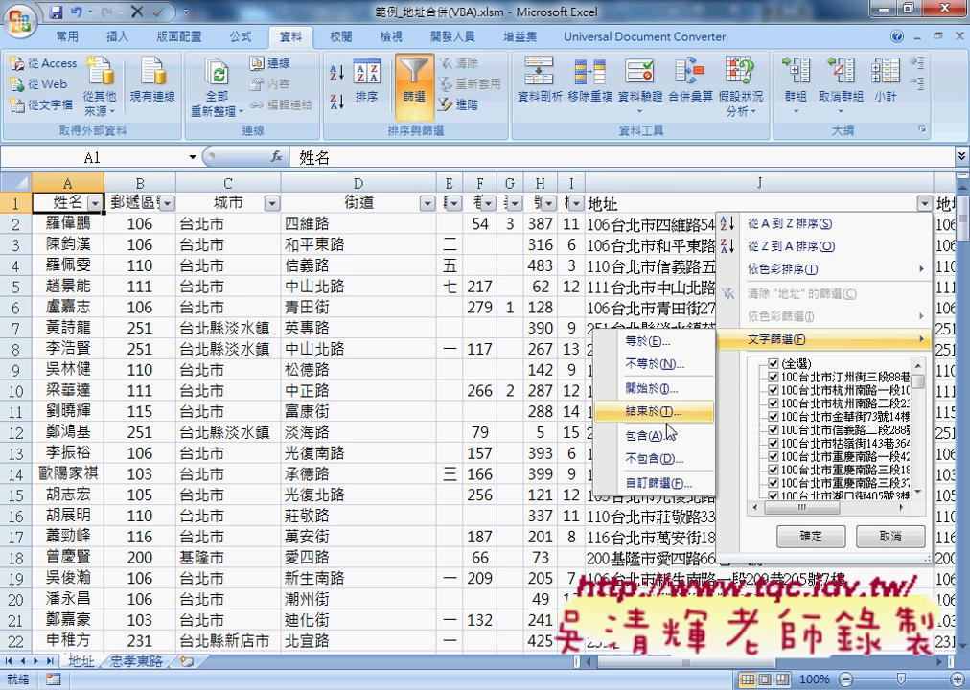
pyautogui.click(659, 436)
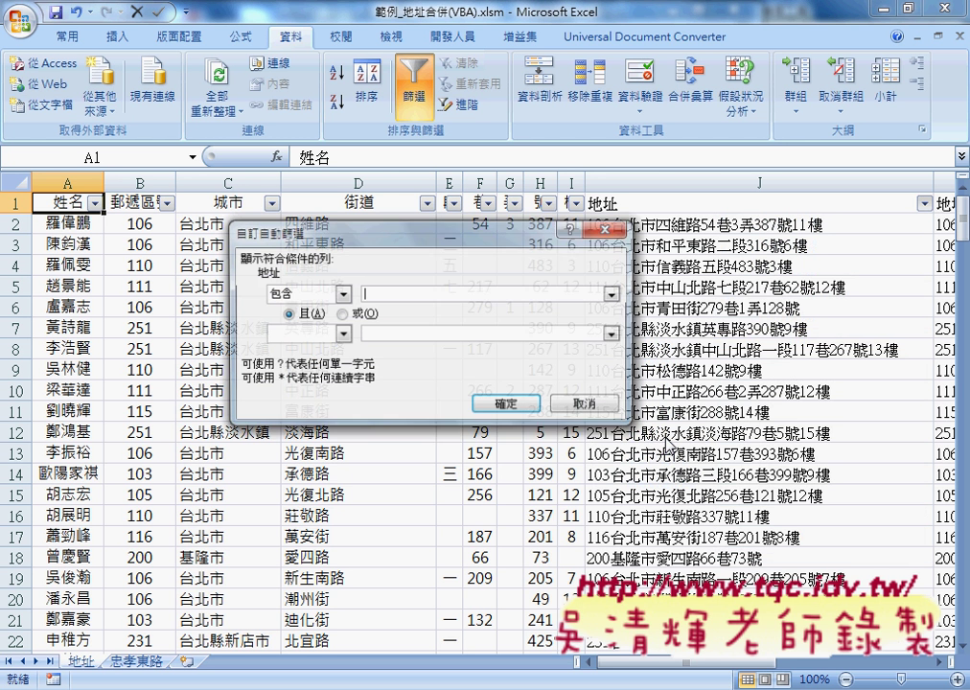
pyautogui.rightClick(389, 297)
pyautogui.click(431, 351)
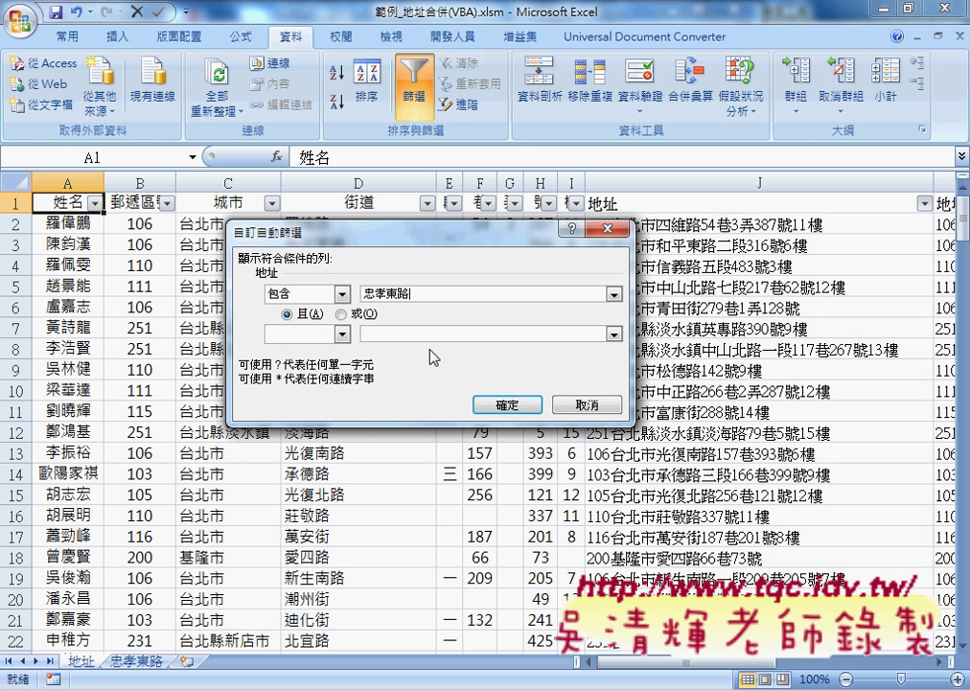
pyautogui.click(509, 408)
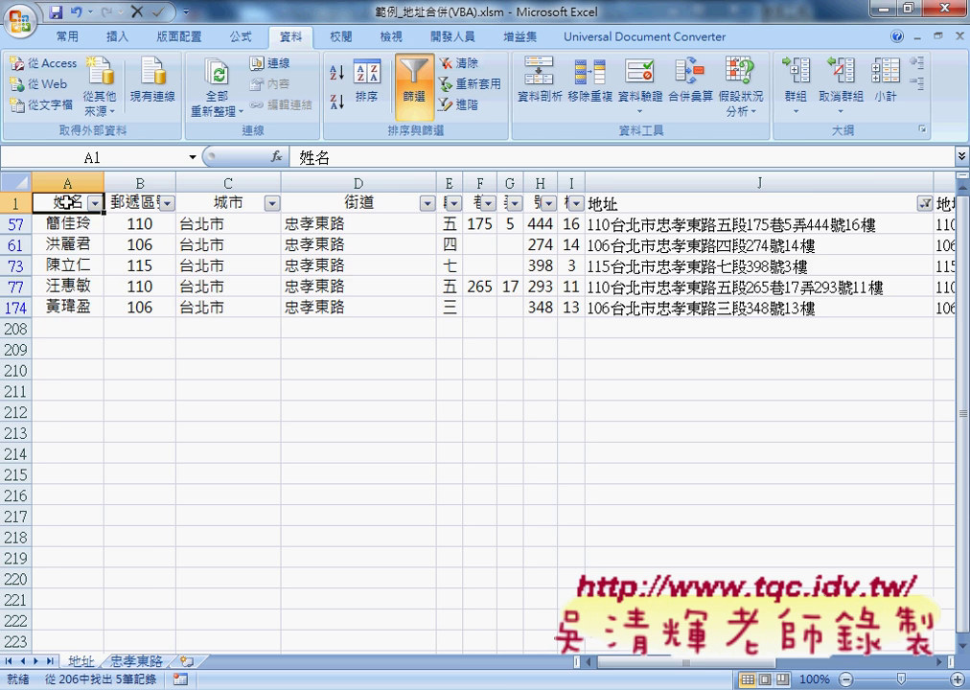
pyautogui.moveTo(65, 202)
pyautogui.mouseDown()
pyautogui.moveTo(871, 205)
pyautogui.moveTo(872, 308)
pyautogui.mouseUp()
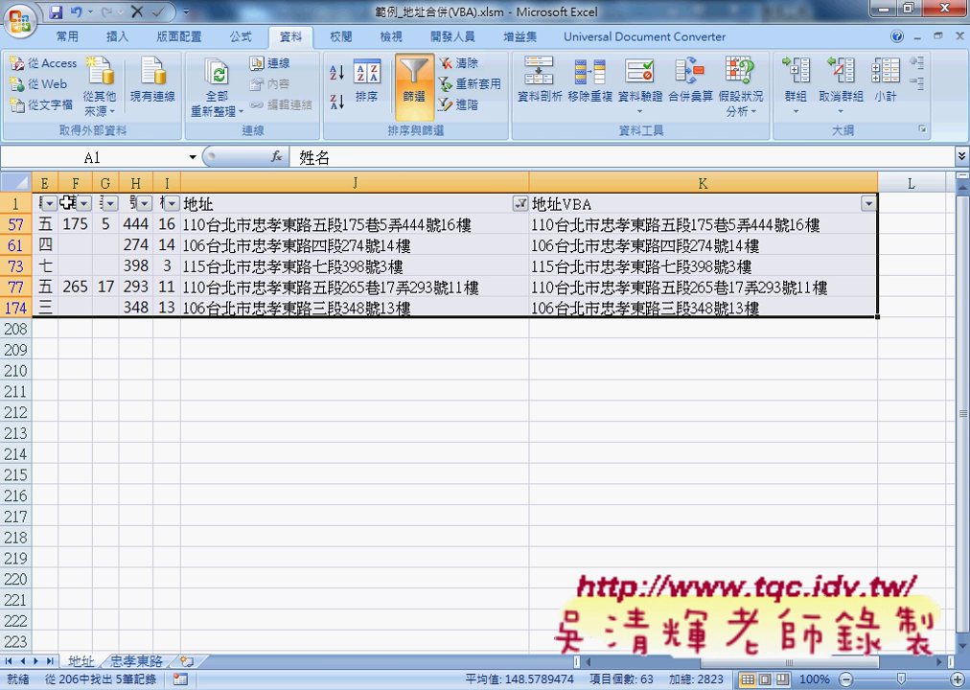
# Step: Copy the filtered 忠孝東路 rows into a new worksheet, Sheet4
pyautogui.hotkey('ctrl', 'c')
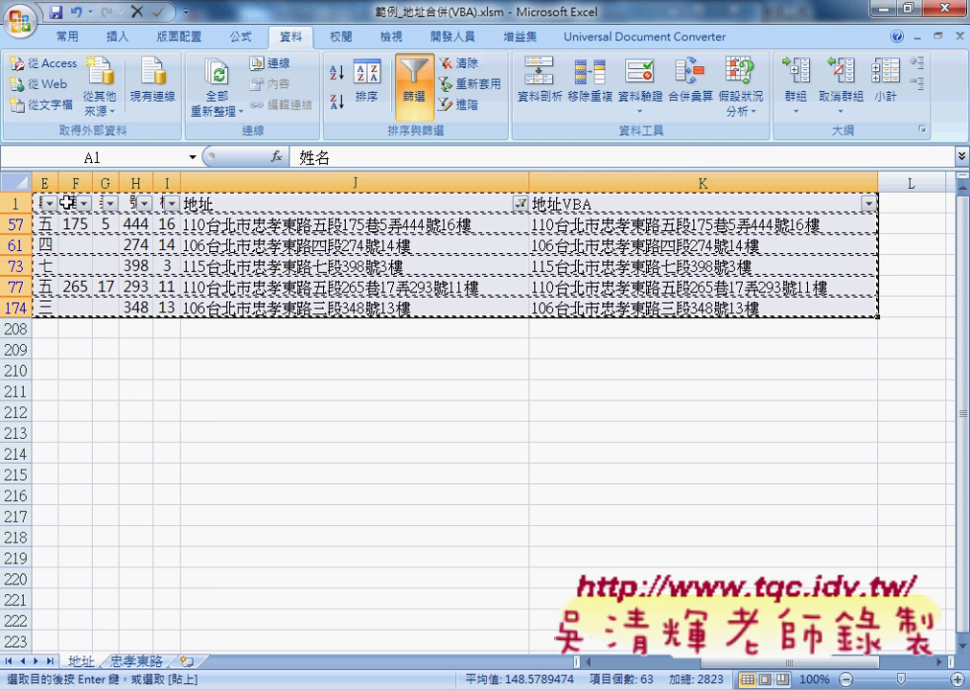
pyautogui.click(192, 661)
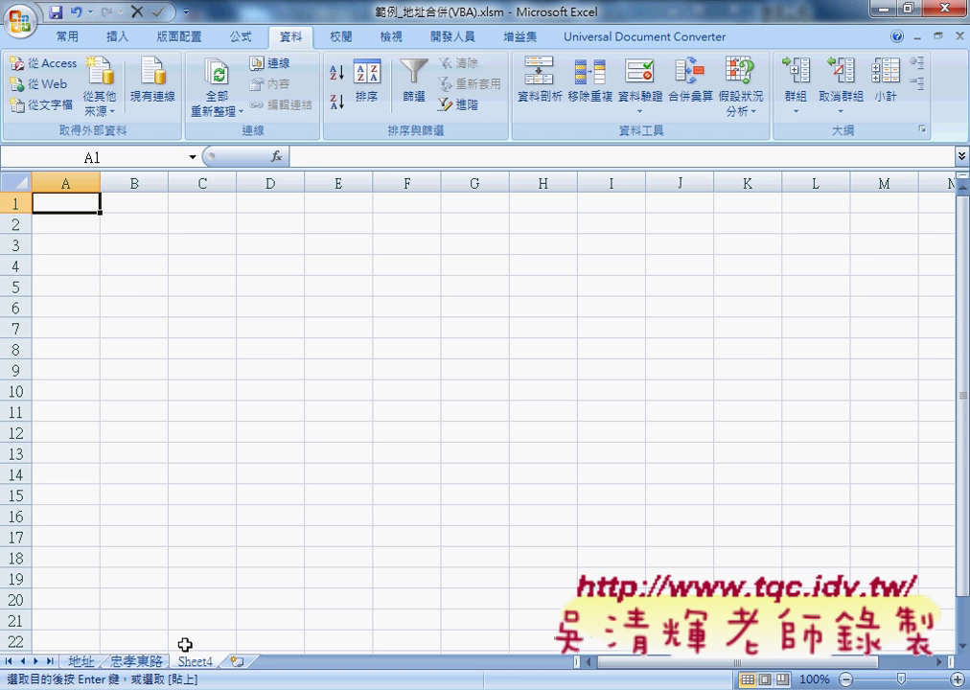
pyautogui.hotkey('ctrl', 'v')
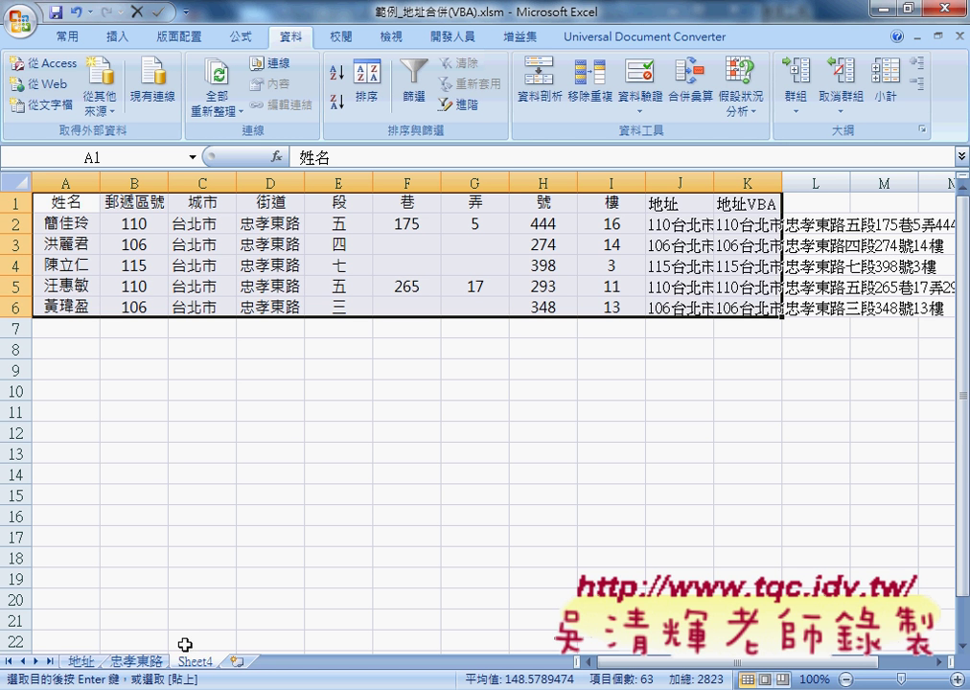
# Step: Auto-fit the row heights of the pasted table using Home > Format
pyautogui.click(69, 41)
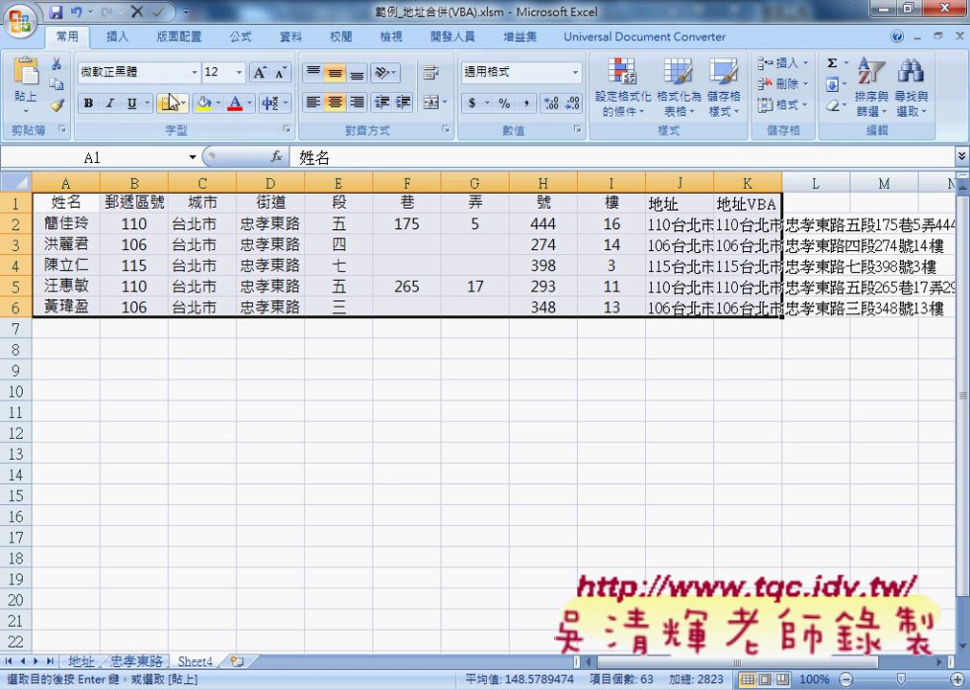
pyautogui.click(737, 111)
pyautogui.click(737, 110)
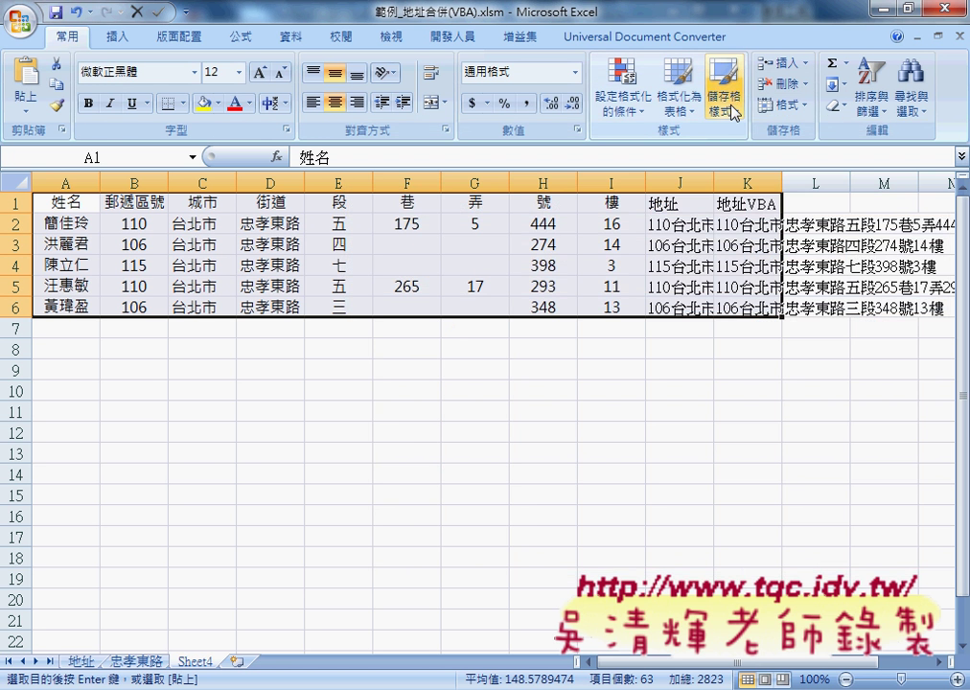
pyautogui.click(781, 105)
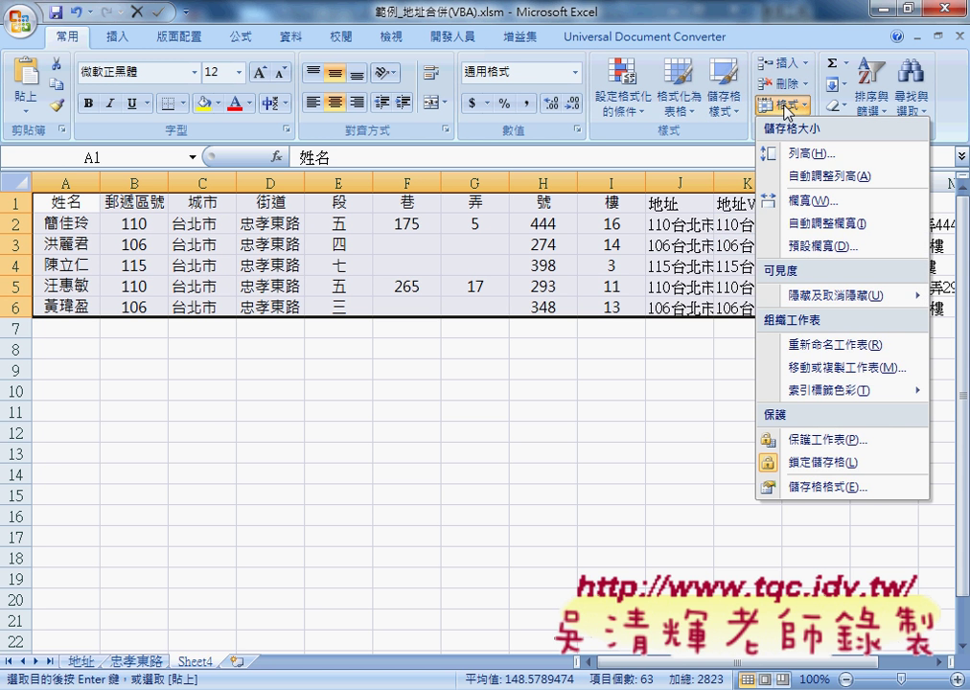
pyautogui.click(821, 178)
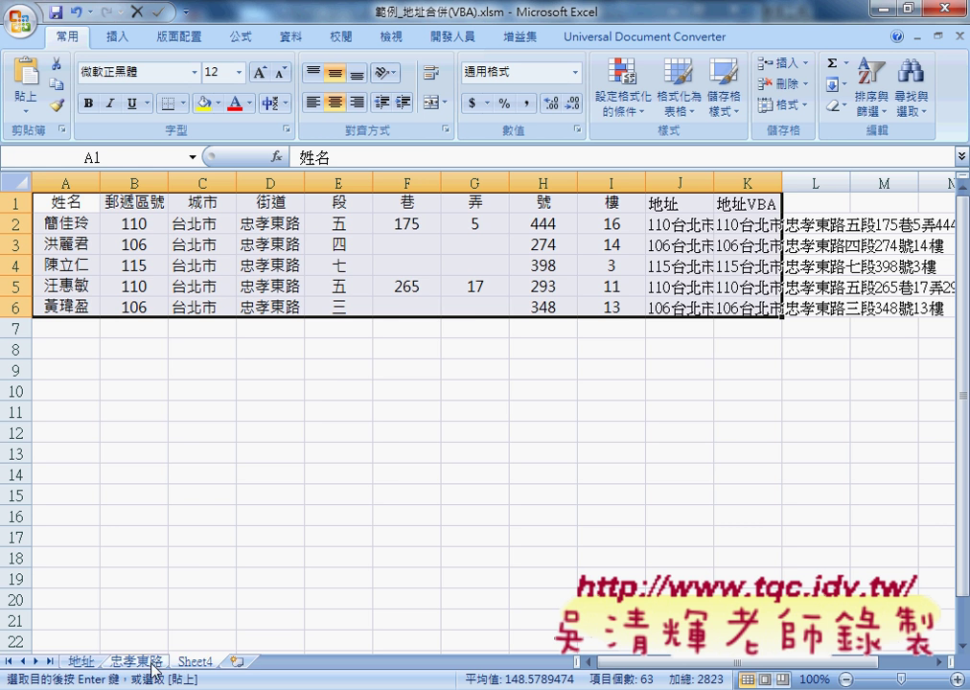
# Step: Delete the old macro-created 忠孝東路 sheet
pyautogui.rightClick(213, 671)
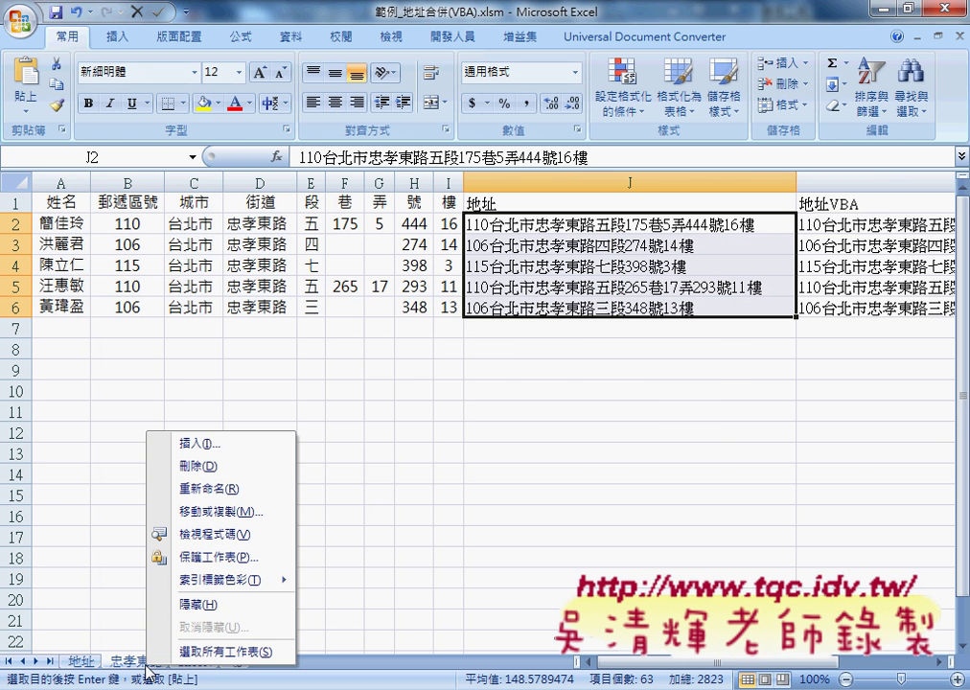
pyautogui.click(219, 469)
pyautogui.click(442, 461)
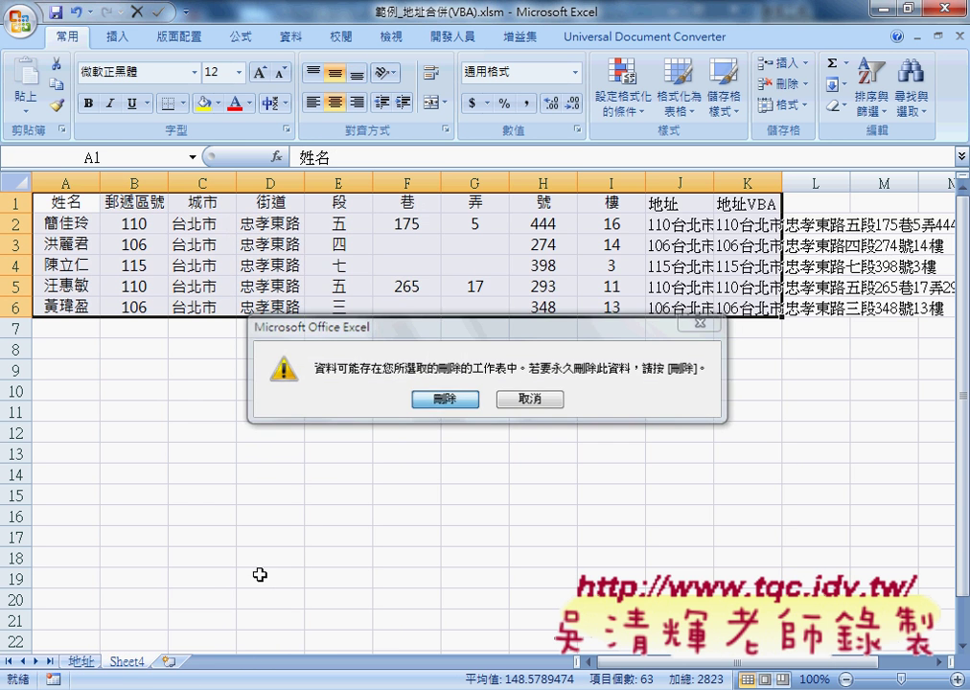
# Step: Rename Sheet4 to 忠孝東路
pyautogui.doubleClick(135, 660)
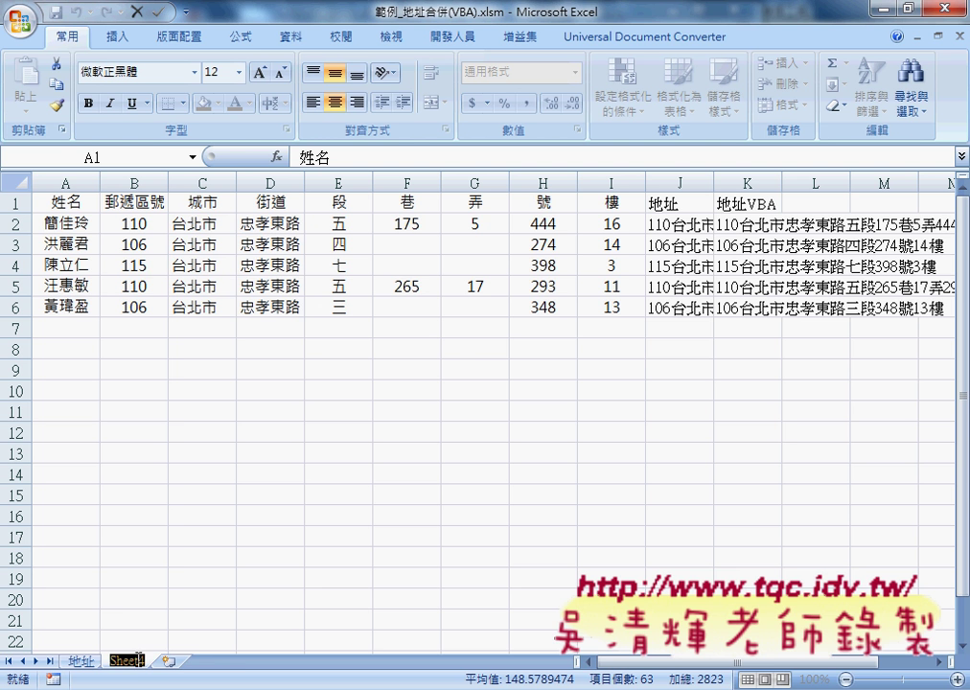
pyautogui.write('ㄓ')
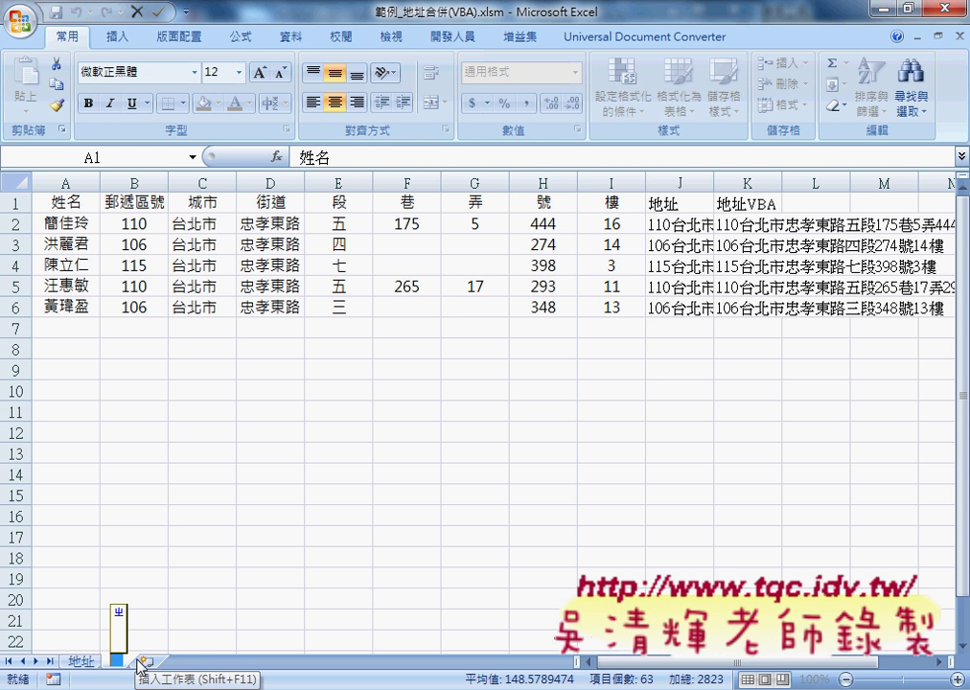
pyautogui.write('忠孝')
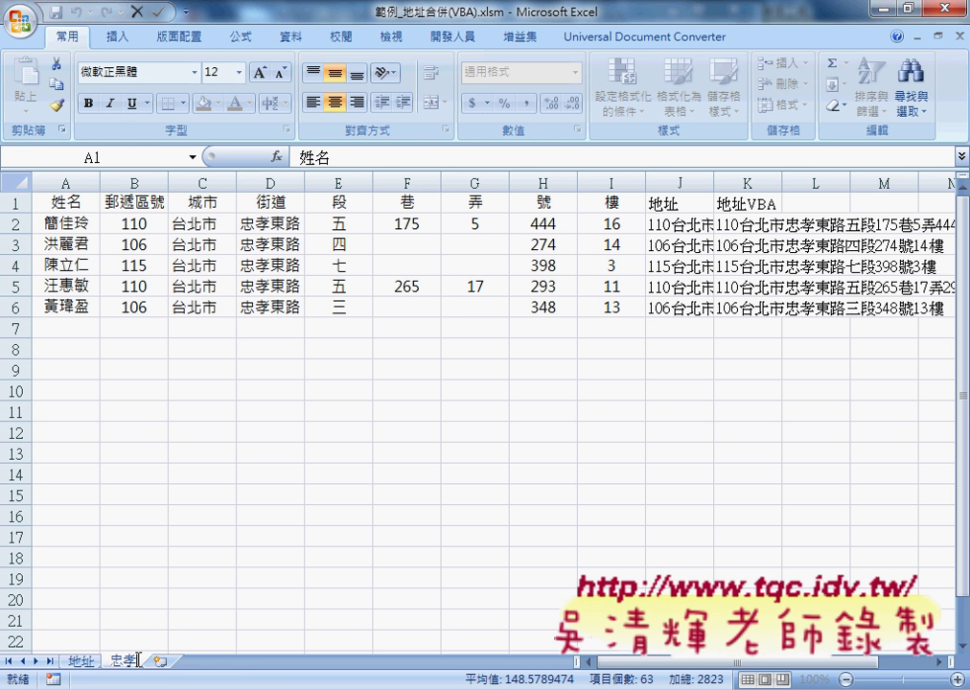
pyautogui.write('ㄉㄨ')
pyautogui.write('東路')
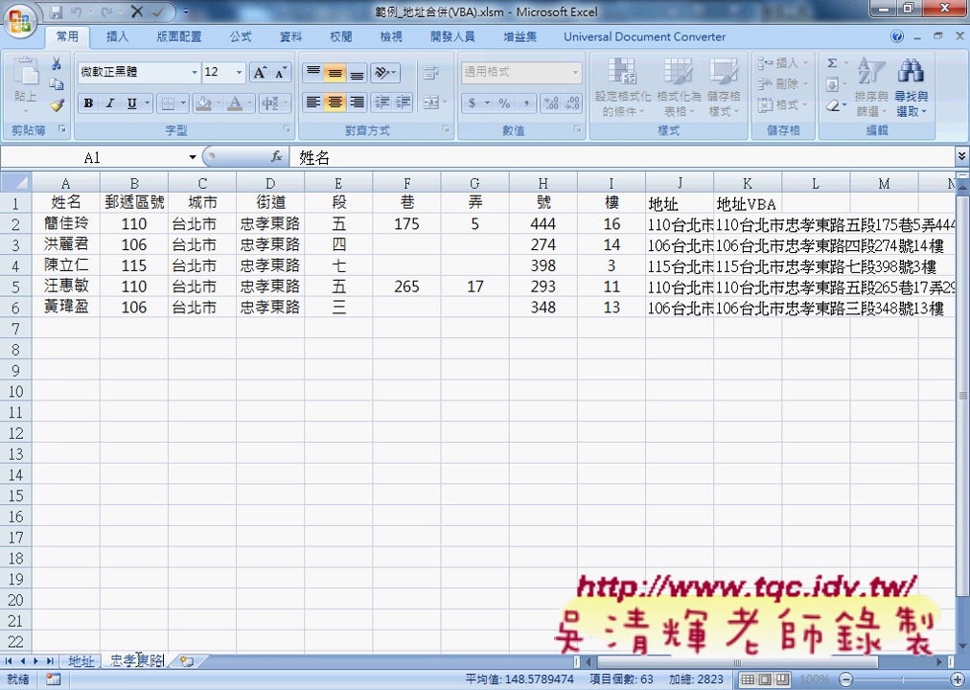
pyautogui.press('Return')
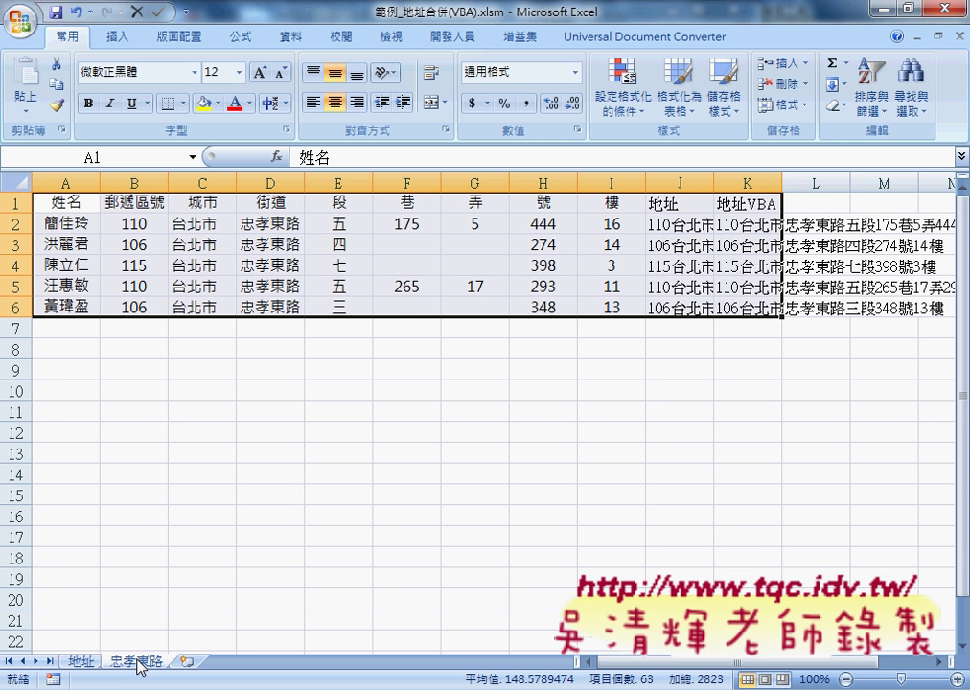
# Step: Turn off the AutoFilter on the 地址 sheet so all rows show, then show the Developer tab
pyautogui.click(81, 661)
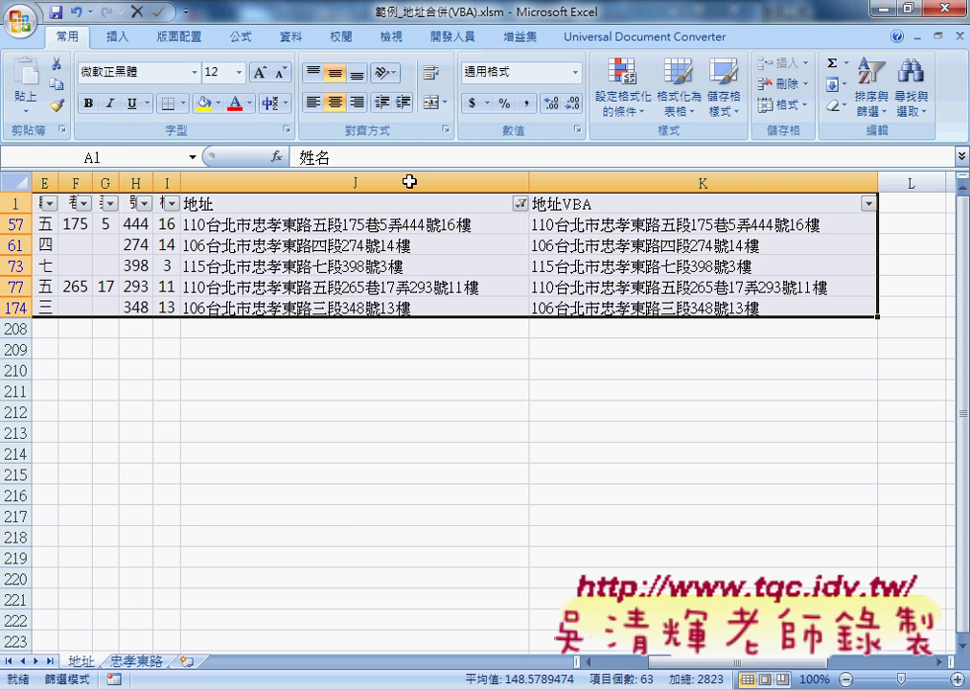
pyautogui.click(309, 40)
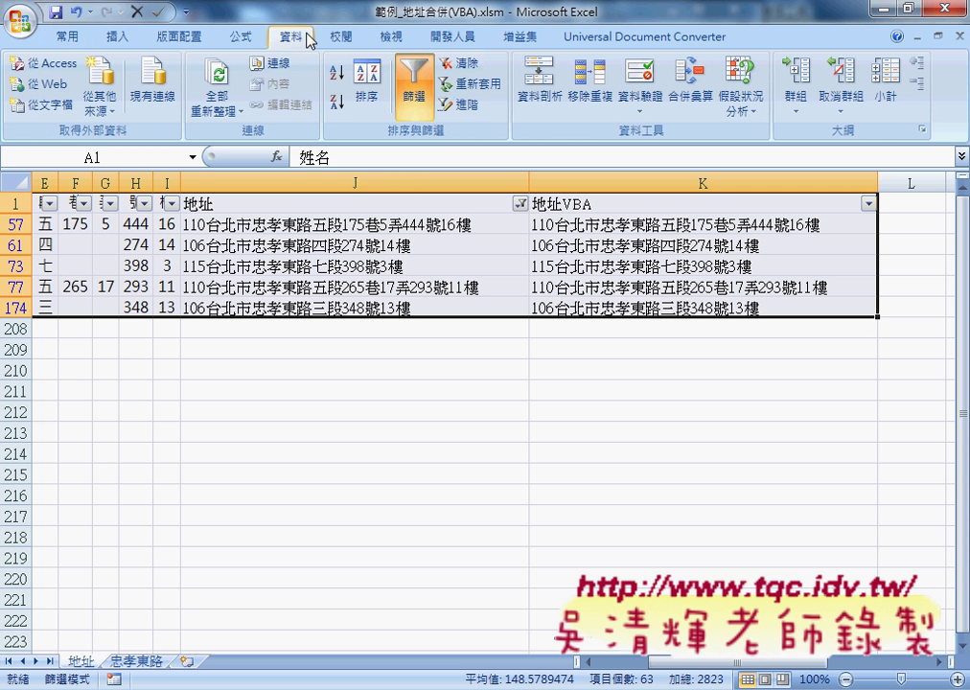
pyautogui.click(415, 91)
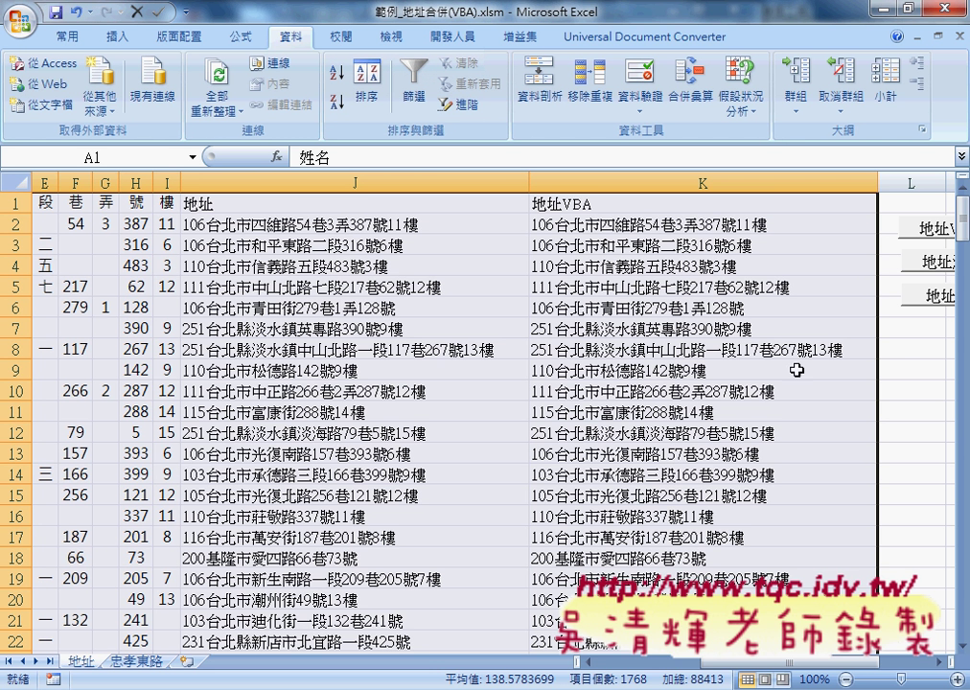
pyautogui.click(778, 203)
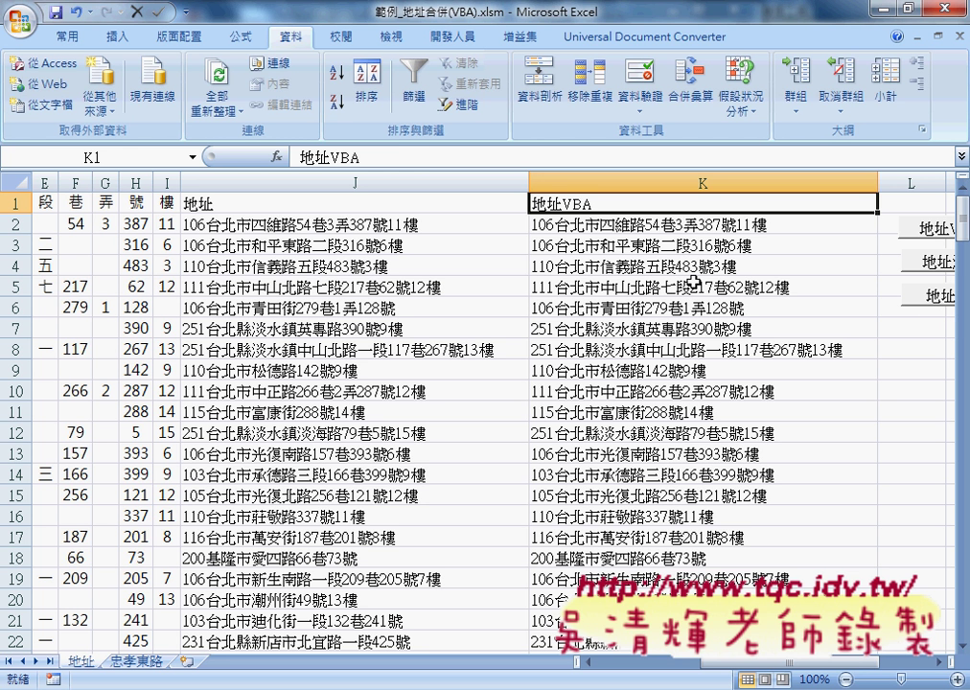
pyautogui.click(458, 42)
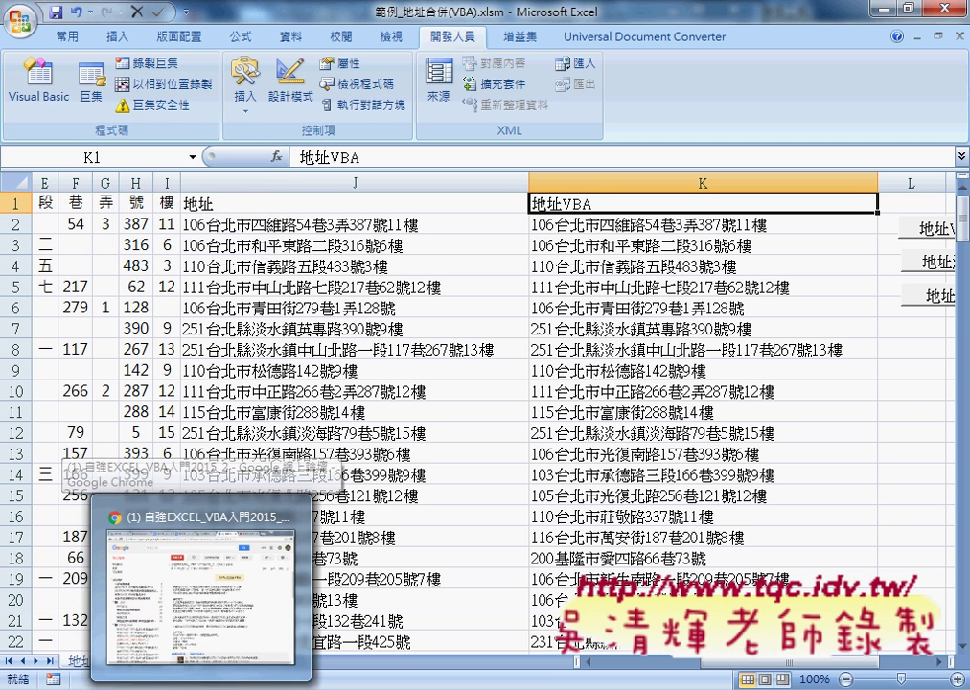
# Step: Open the 程式碼 Google Doc in Chrome and scroll to the Sub 地址查詢() line
pyautogui.click(217, 634)
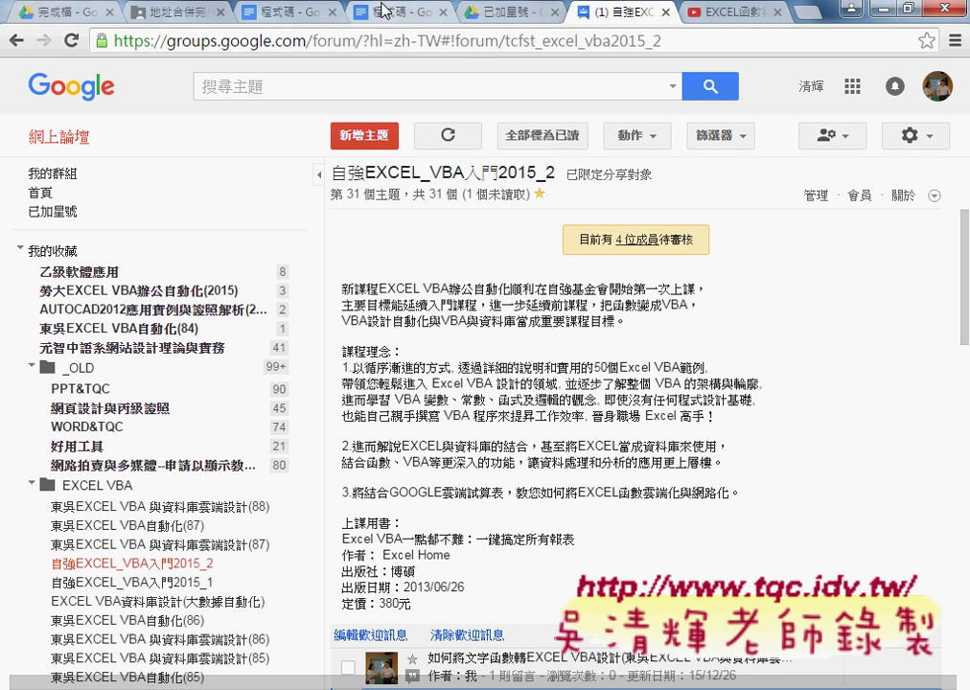
pyautogui.click(276, 12)
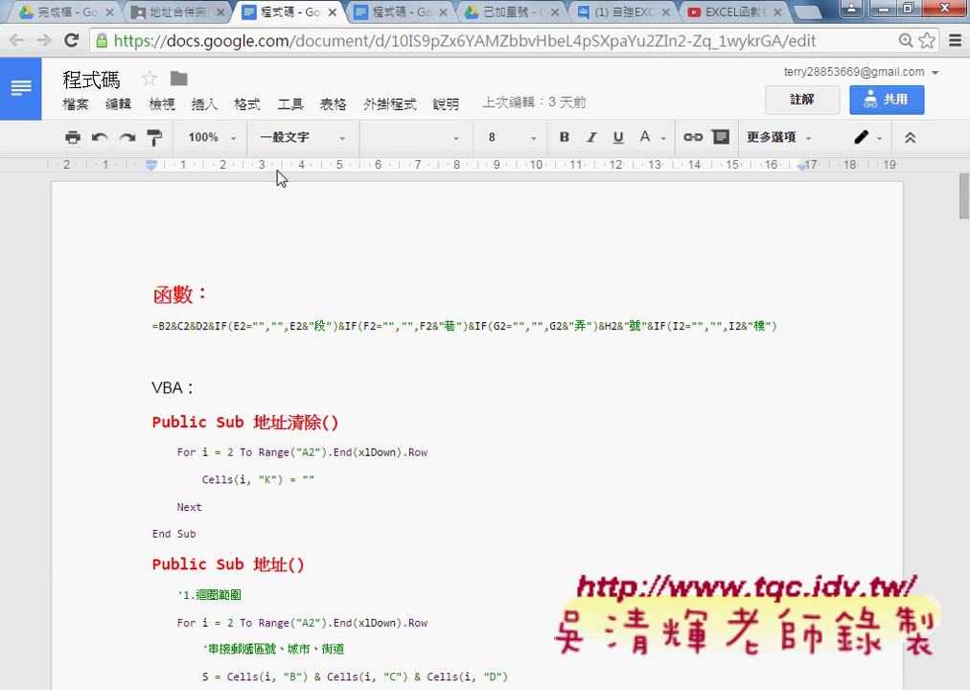
pyautogui.scroll(-7, 268, 221)
pyautogui.scroll(-4, 266, 257)
pyautogui.scroll(-5, 266, 257)
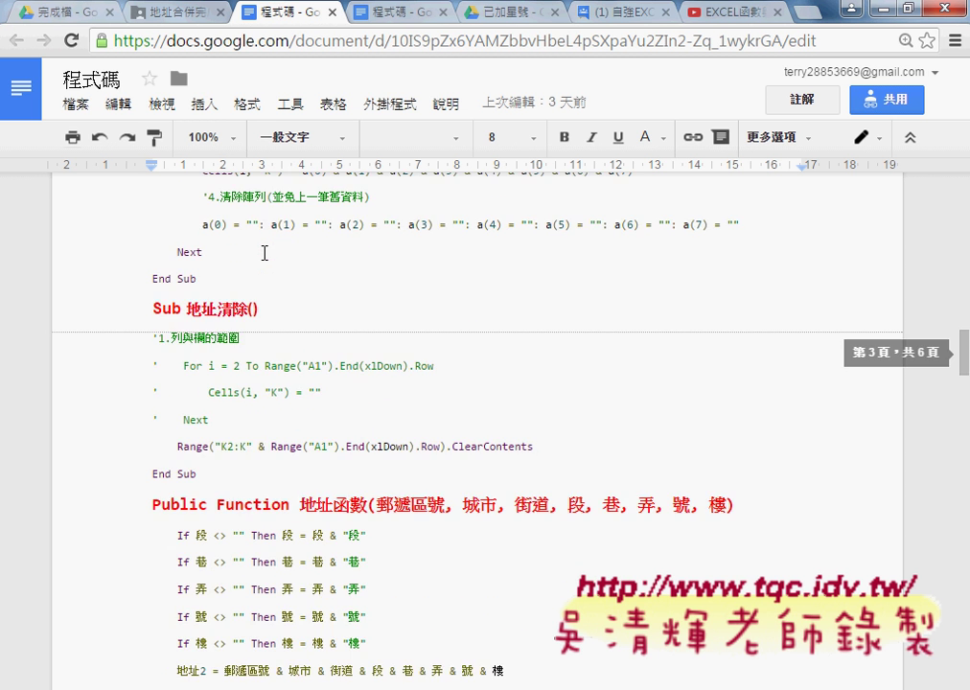
pyautogui.scroll(-4, 263, 254)
pyautogui.scroll(-1, 262, 251)
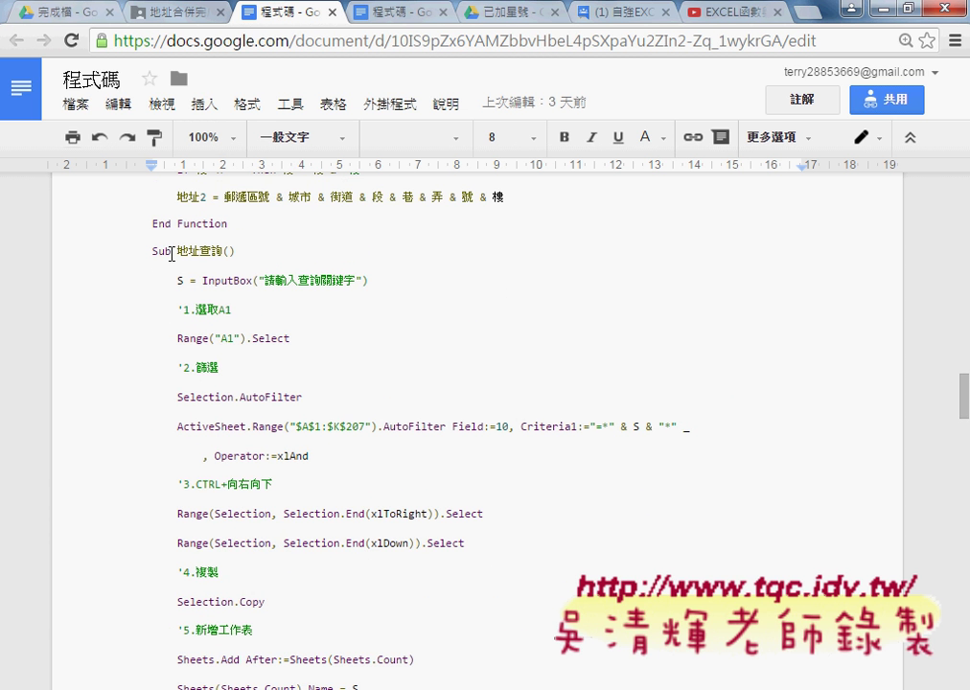
pyautogui.moveTo(151, 251); pyautogui.dragTo(239, 251)
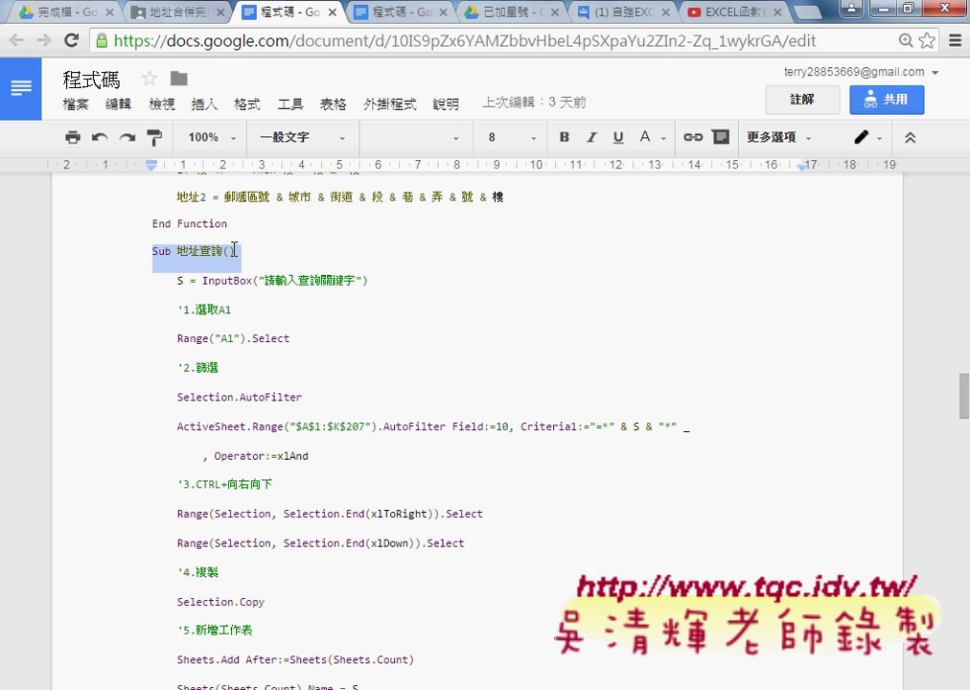
# Step: Point out the '1.選取A1 comment and the Range("A1") selection code
pyautogui.scroll(-3, 242, 248)
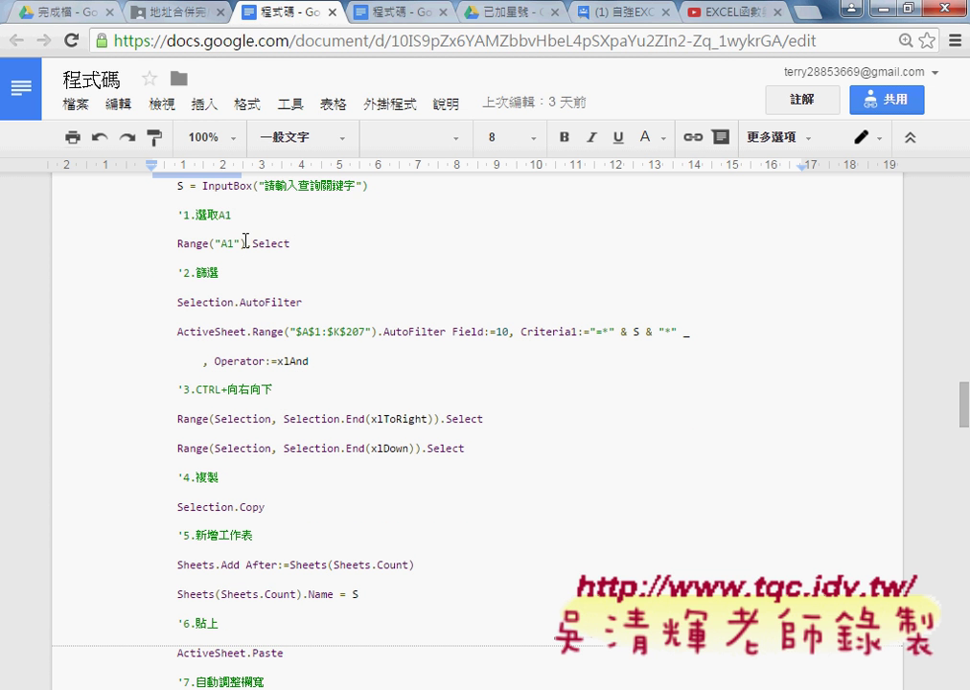
pyautogui.moveTo(239, 215); pyautogui.dragTo(184, 217)
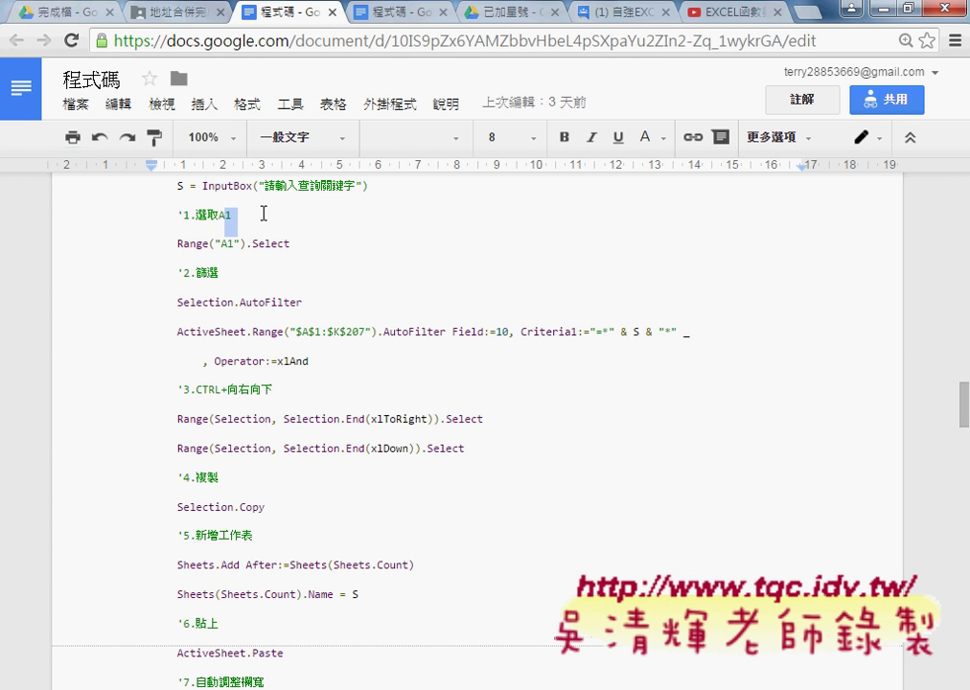
pyautogui.click(290, 251)
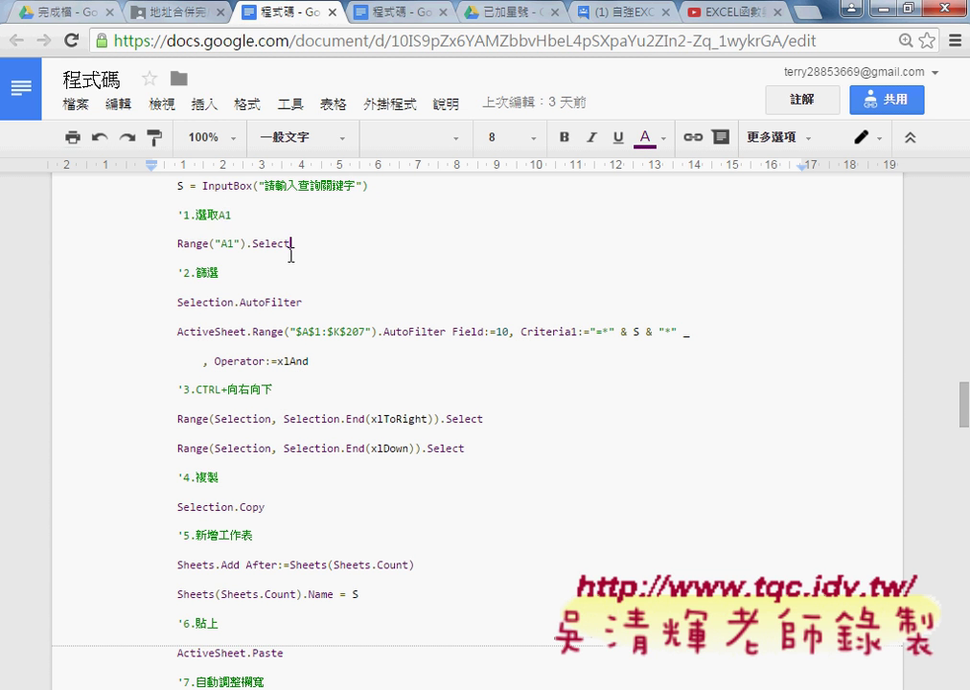
pyautogui.moveTo(199, 275); pyautogui.dragTo(224, 243)
pyautogui.click(213, 272)
pyautogui.click(220, 243)
pyautogui.keyDown('shift'); pyautogui.click(220, 269); pyautogui.keyUp('shift')
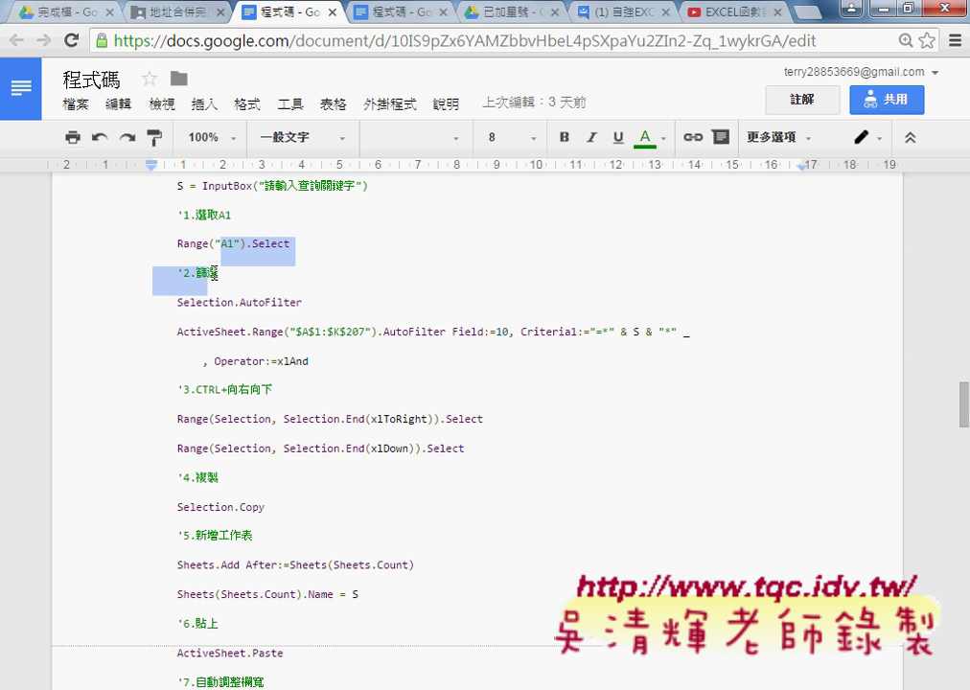
pyautogui.click(222, 272)
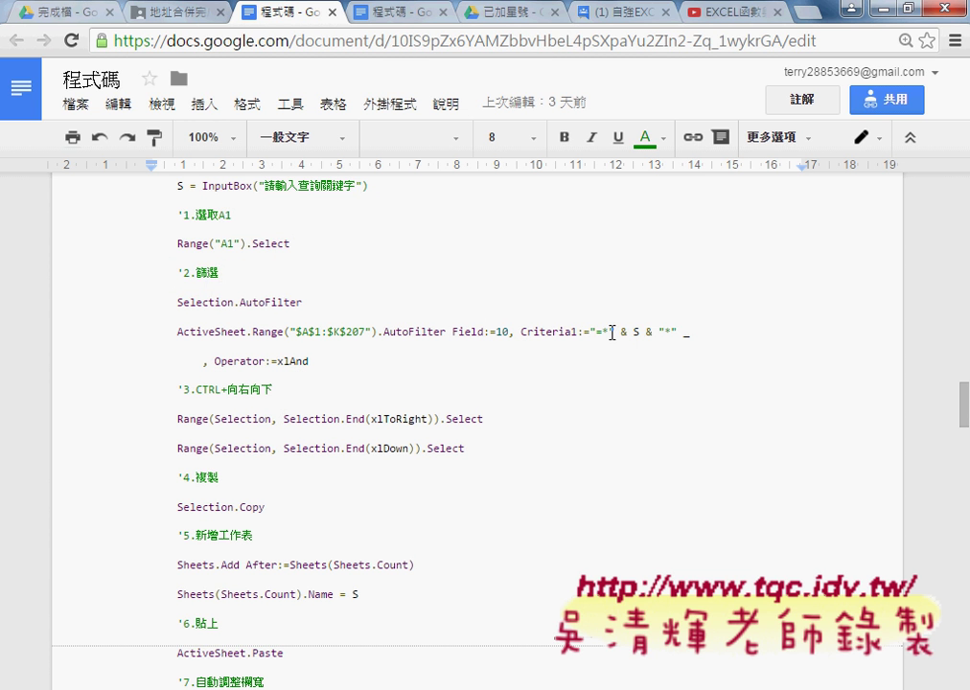
# Step: Highlight the keyword variable S in the AutoFilter Criteria1 text
pyautogui.moveTo(607, 331); pyautogui.dragTo(674, 332)
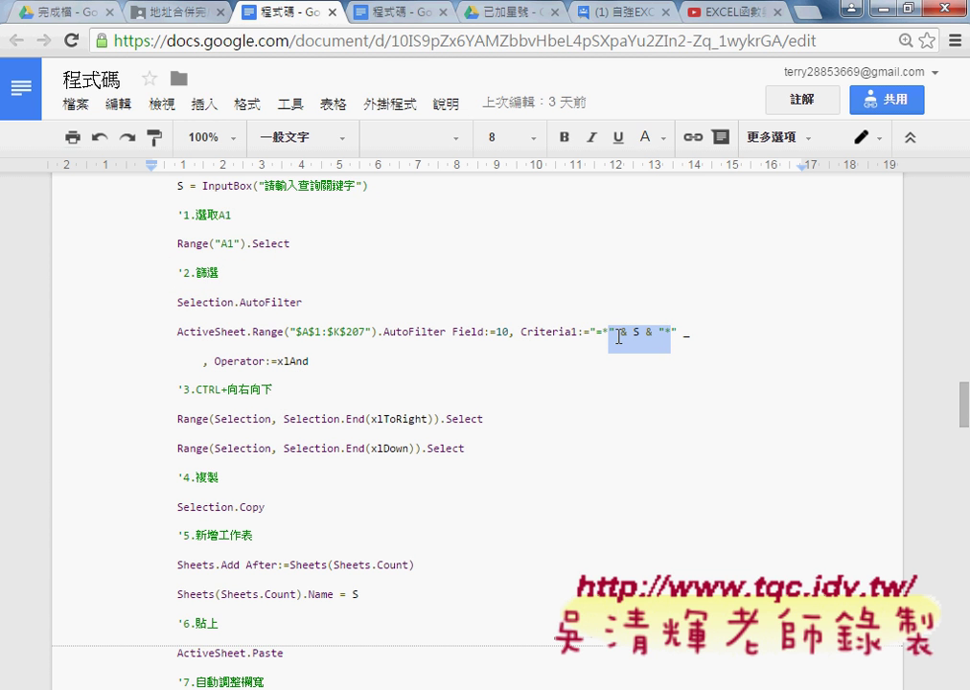
pyautogui.click(611, 332)
pyautogui.hotkey('shift', 'Right')
pyautogui.hotkey('shift', 'Right')
pyautogui.hotkey('shift', 'Right')
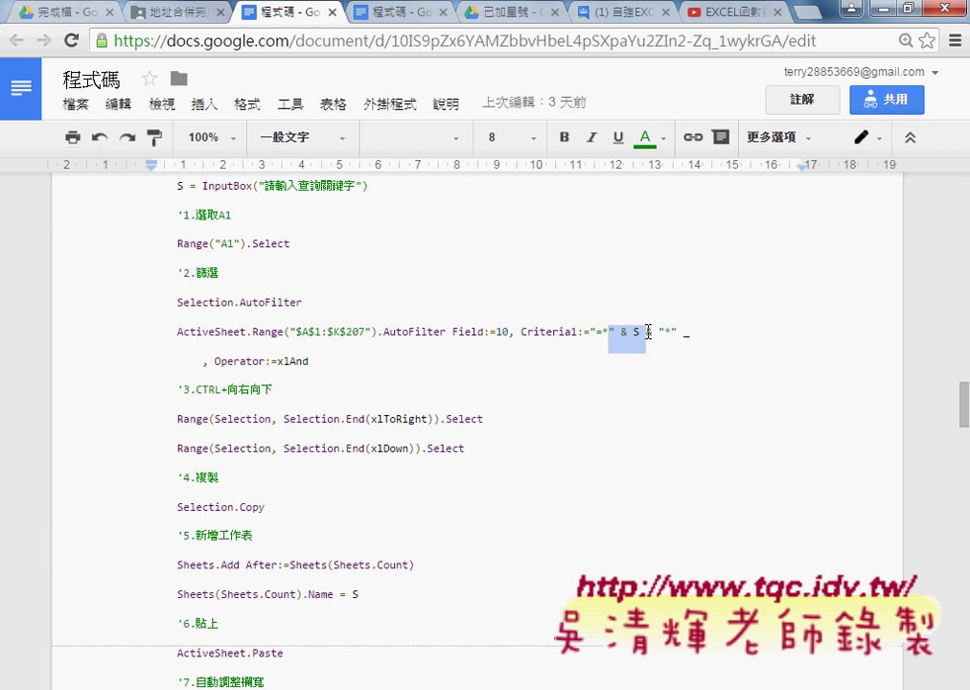
pyautogui.hotkey('shift', 'Right')
pyautogui.hotkey('shift', 'Right')
pyautogui.hotkey('shift', 'Right')
# Step: Walk through the copy code: the Range(Selection…) lines, After:=Sheets(Sheets.Count) and the S sheet name
pyautogui.scroll(-1, 266, 398)
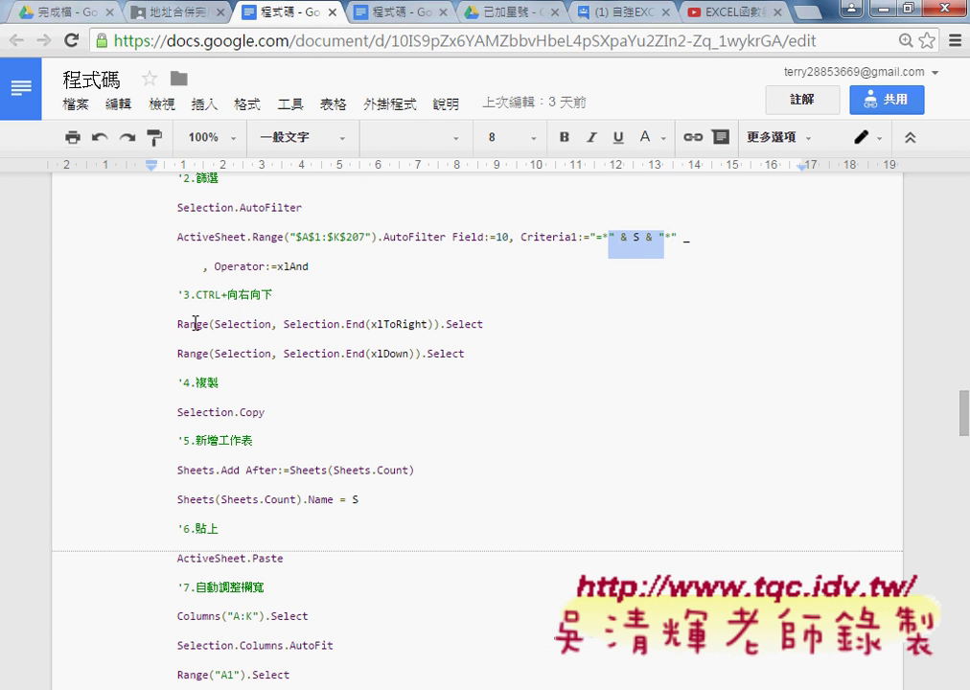
pyautogui.moveTo(177, 324); pyautogui.dragTo(534, 359)
pyautogui.click(219, 382)
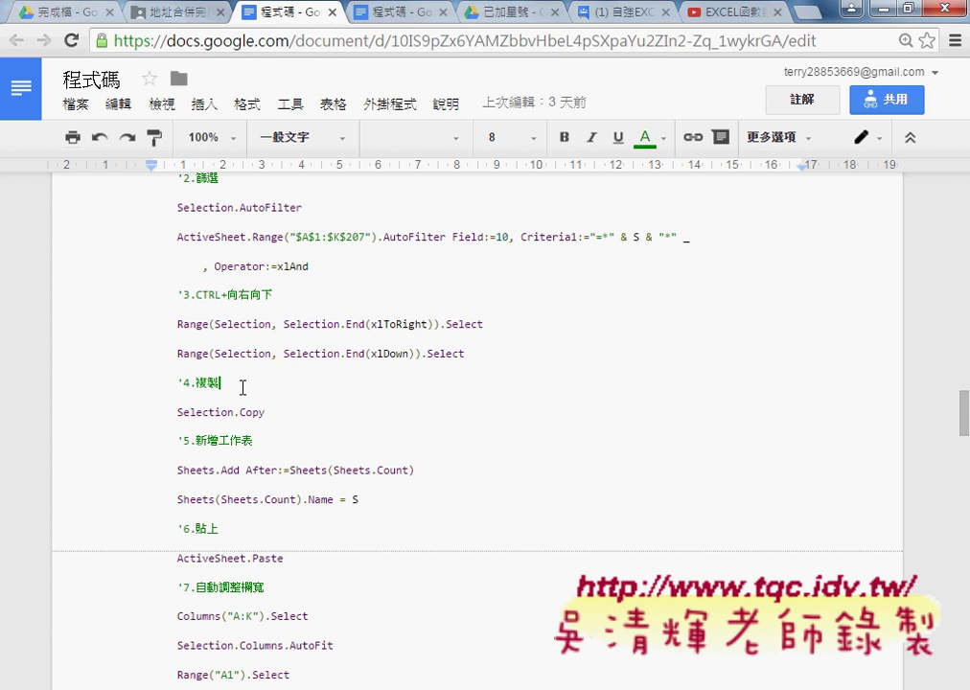
pyautogui.scroll(-1, 261, 383)
pyautogui.moveTo(258, 375); pyautogui.dragTo(480, 374)
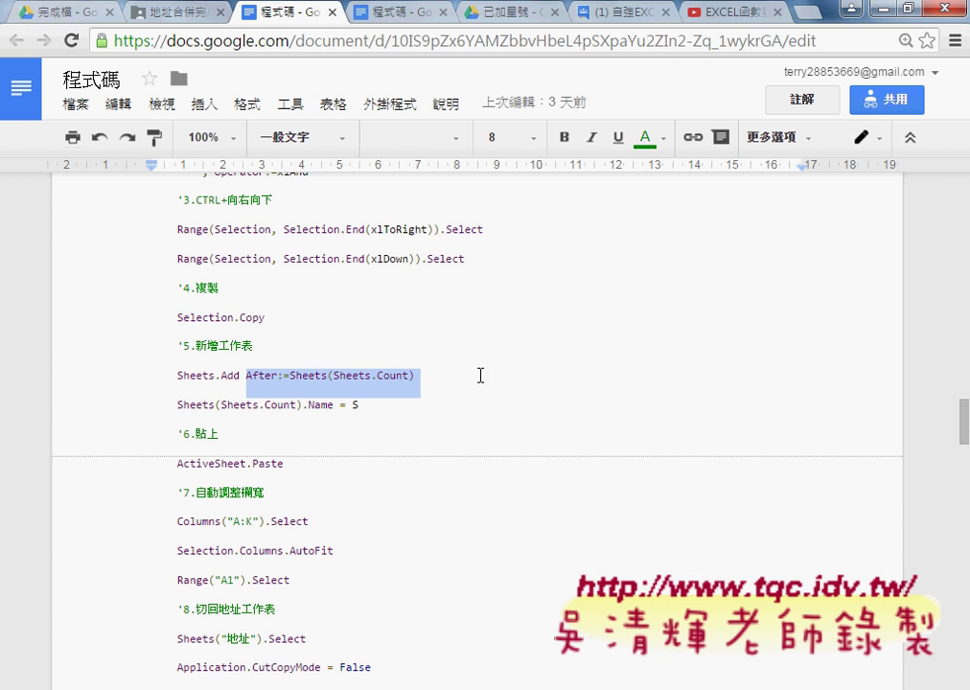
pyautogui.moveTo(358, 405); pyautogui.dragTo(346, 404)
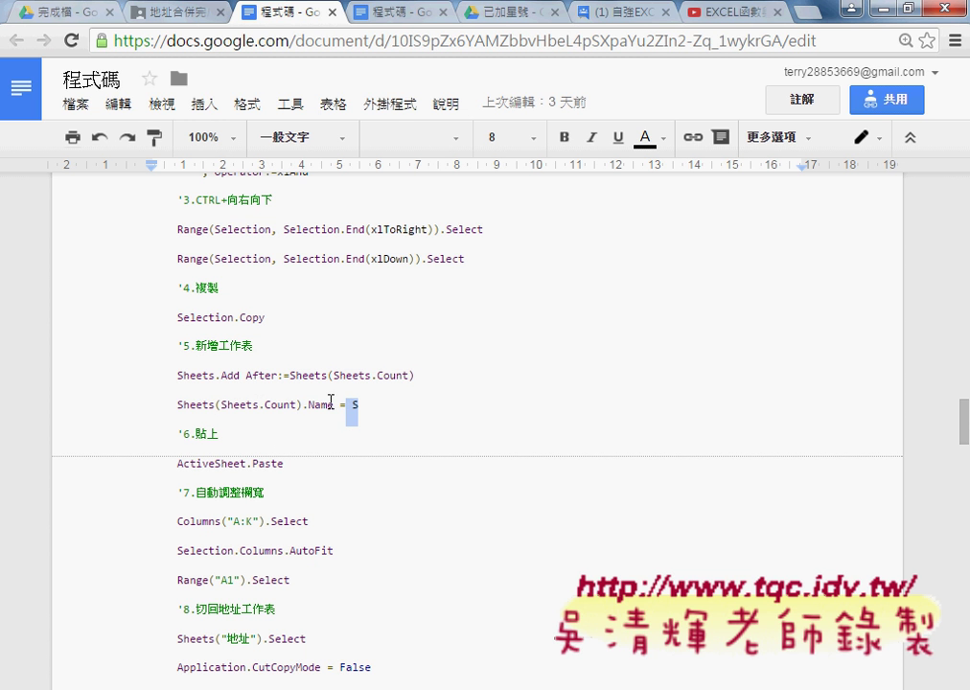
pyautogui.scroll(-1, 341, 404)
pyautogui.click(177, 309)
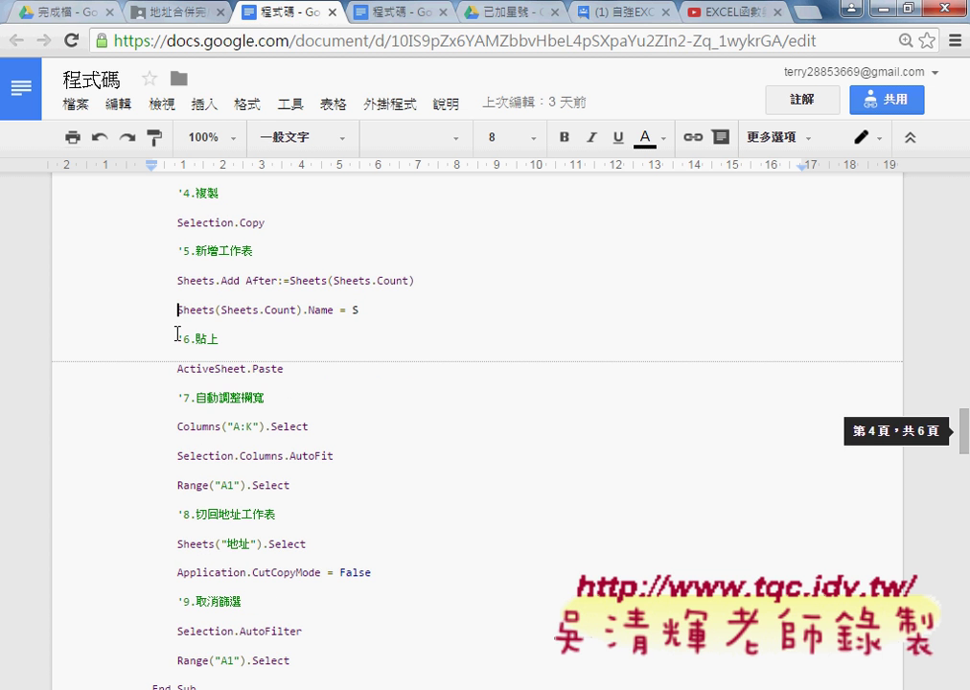
pyautogui.scroll(-1, 219, 406)
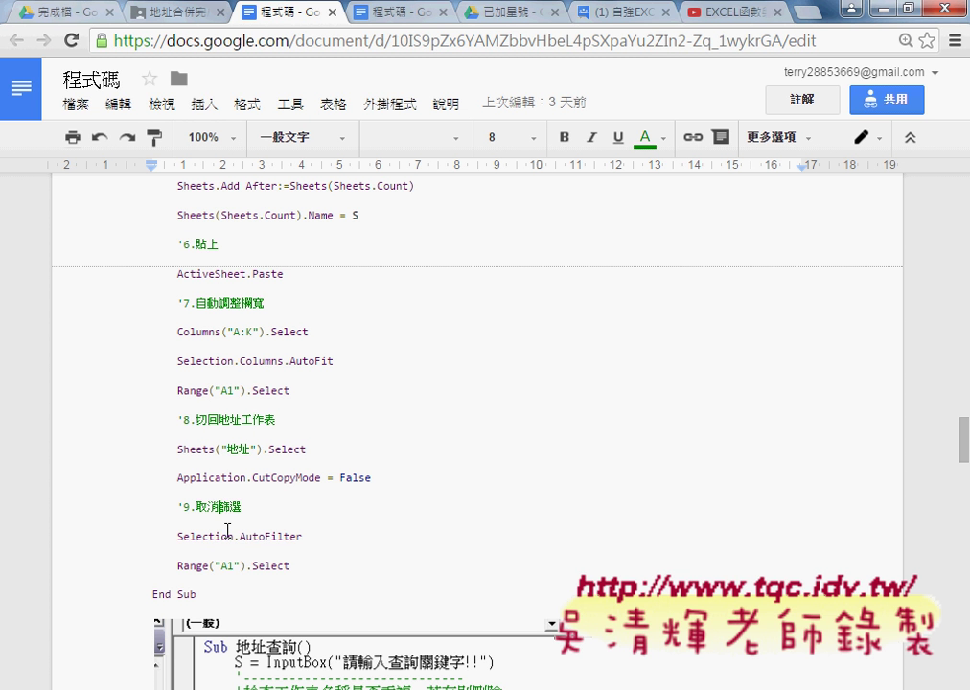
# Step: Go back up to Sub 地址查詢() and start selecting the macro from its heading
pyautogui.click(206, 593)
pyautogui.scroll(-2, 206, 593)
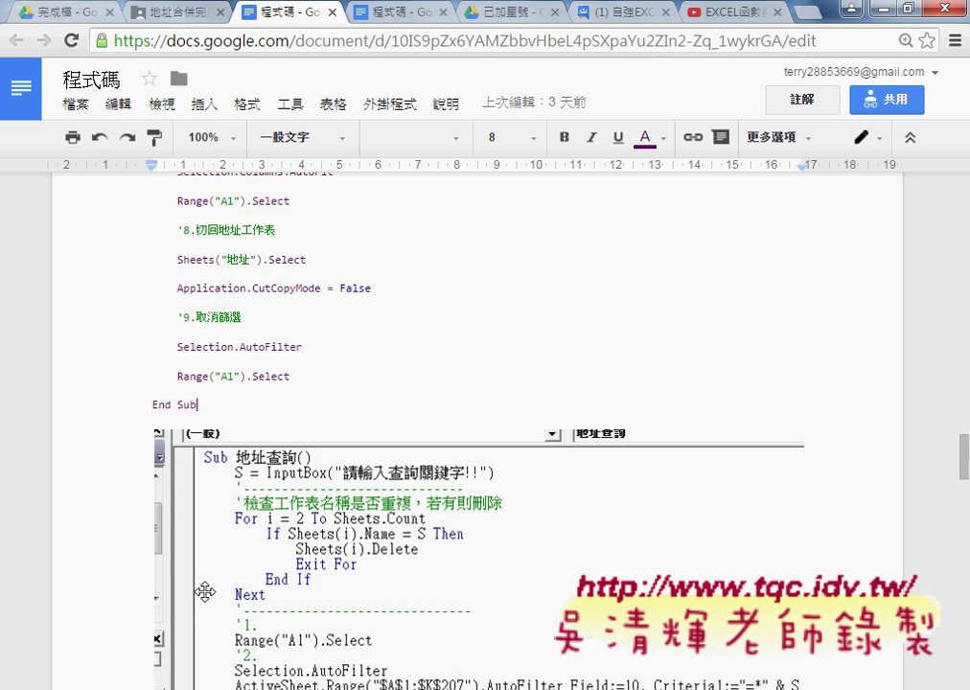
pyautogui.scroll(3, 204, 591)
pyautogui.scroll(1, 204, 591)
pyautogui.scroll(3, 205, 593)
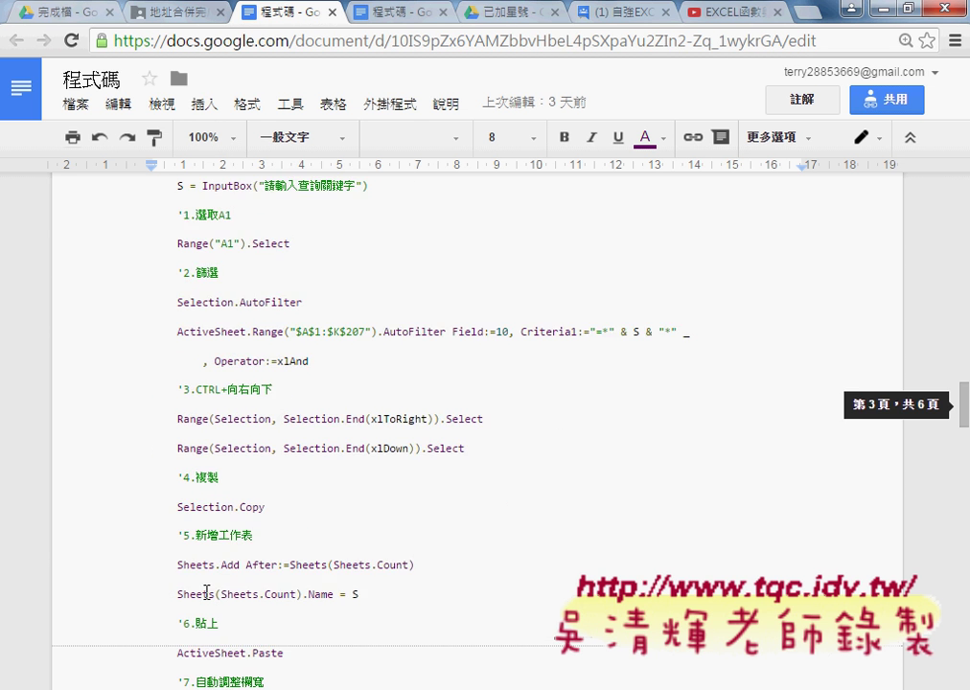
pyautogui.scroll(1, 206, 593)
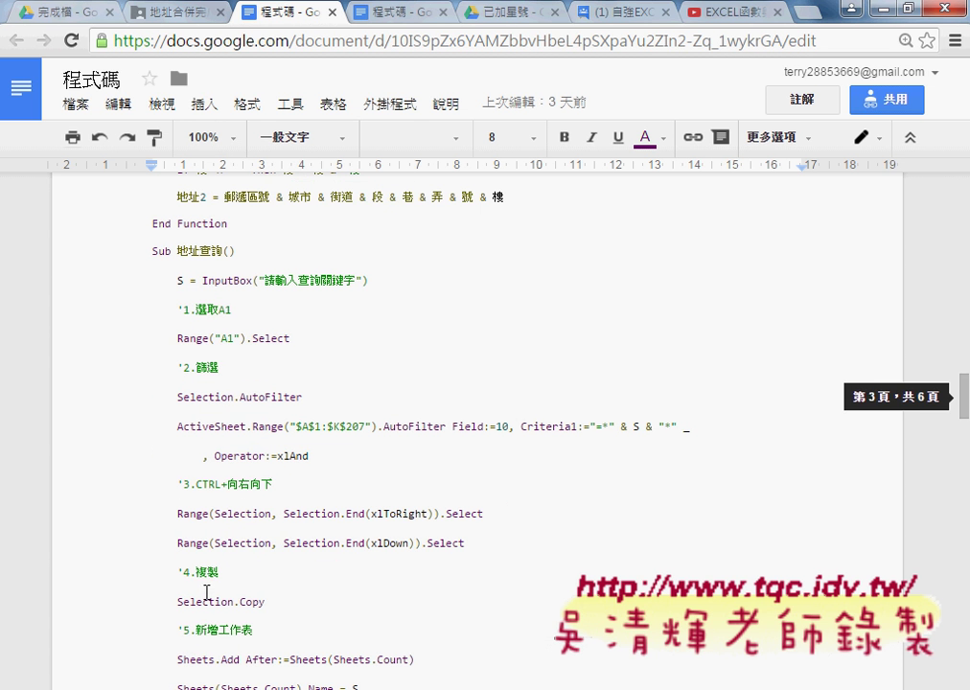
pyautogui.keyDown('shift'); pyautogui.click(149, 250); pyautogui.keyUp('shift')
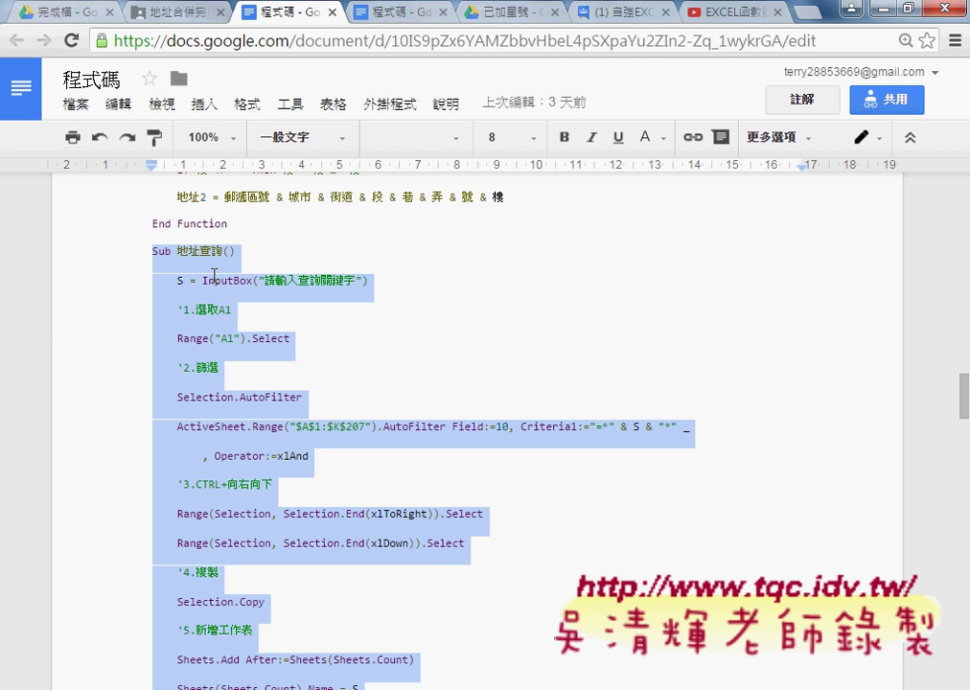
# Step: In the other 程式碼 document, paste the 地址查詢 macro code on a new line after End Function
pyautogui.click(391, 15)
pyautogui.scroll(-3, 398, 321)
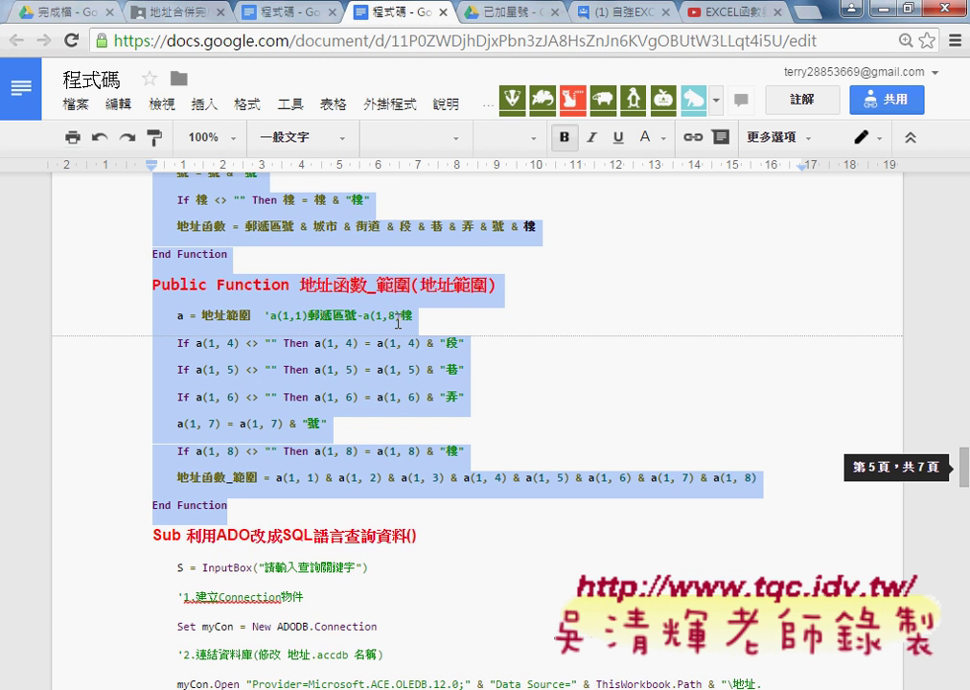
pyautogui.scroll(-4, 397, 321)
pyautogui.click(240, 415)
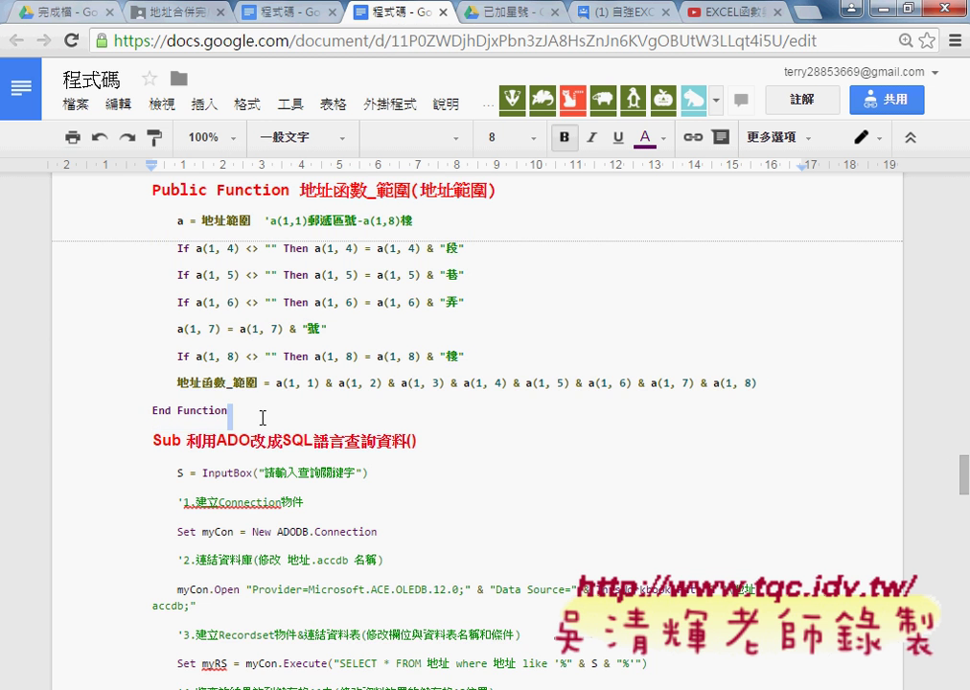
pyautogui.press('Return')
pyautogui.hotkey('ctrl', 'v')
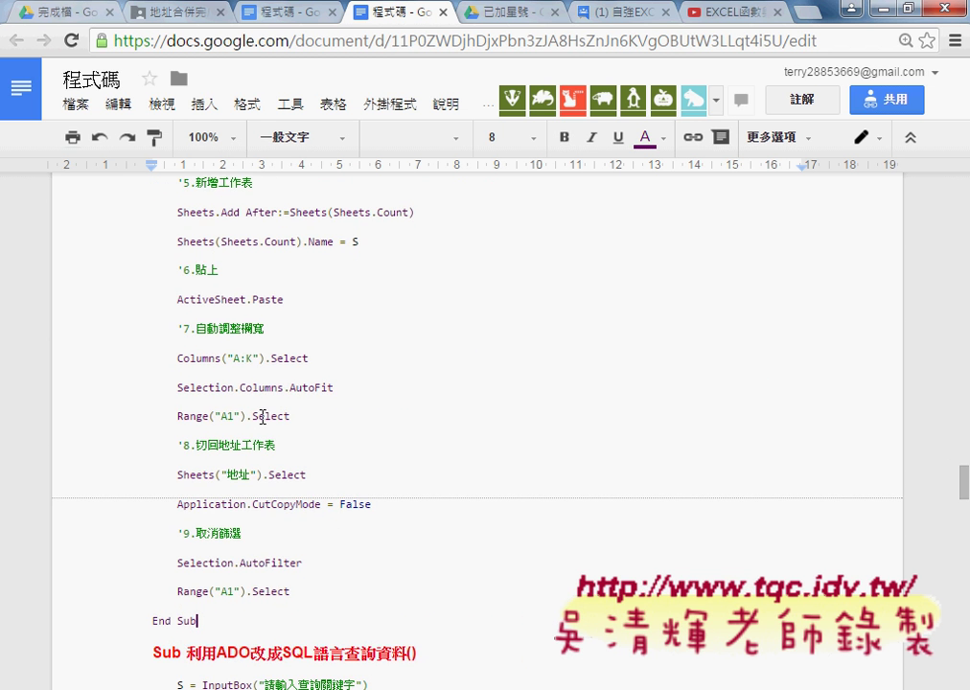
# Step: Format the Sub 地址查詢() heading as size 12, bold, red text
pyautogui.scroll(5, 262, 415)
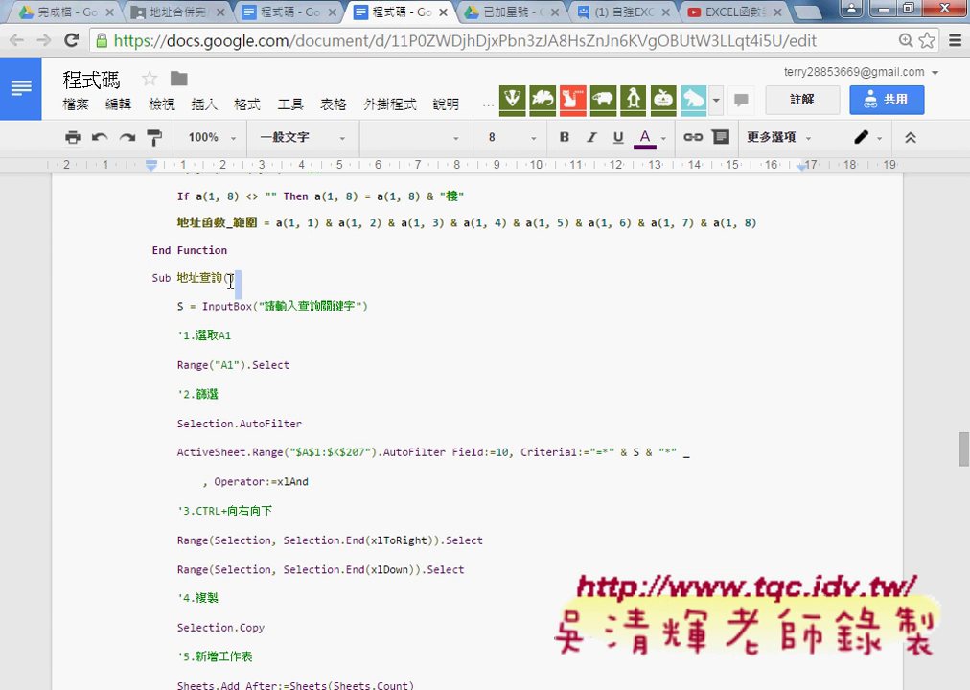
pyautogui.moveTo(235, 277); pyautogui.dragTo(153, 277)
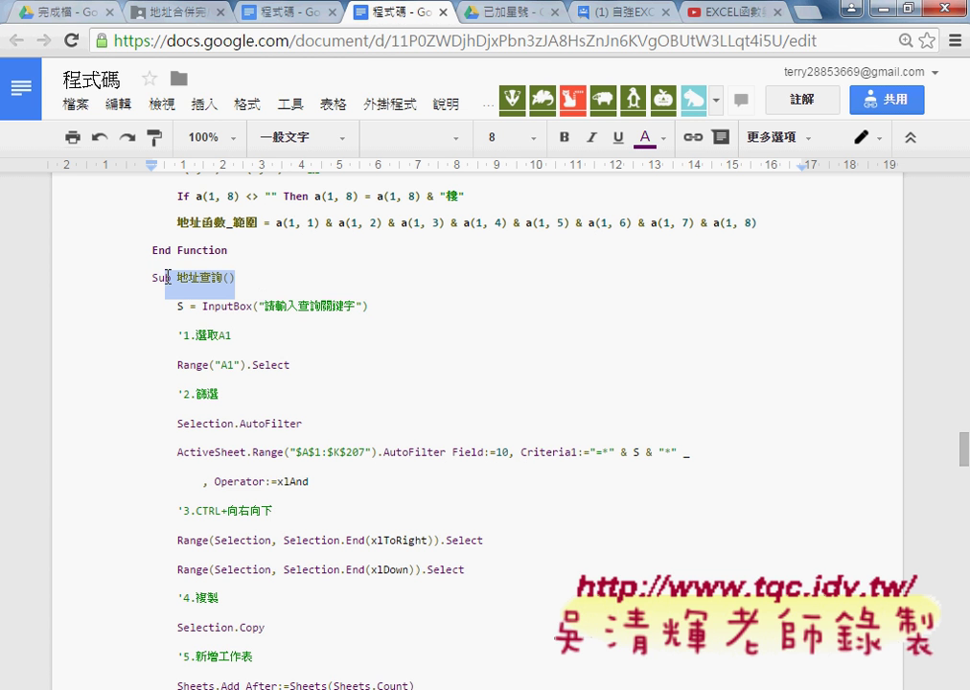
pyautogui.click(525, 139)
pyautogui.click(528, 279)
pyautogui.click(565, 137)
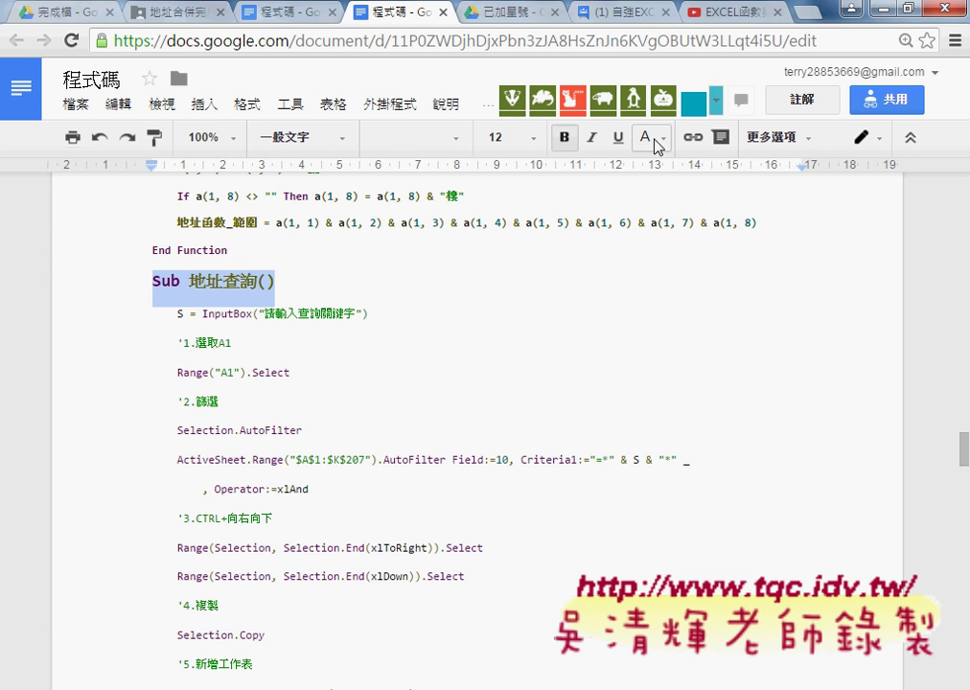
pyautogui.click(647, 137)
pyautogui.click(669, 237)
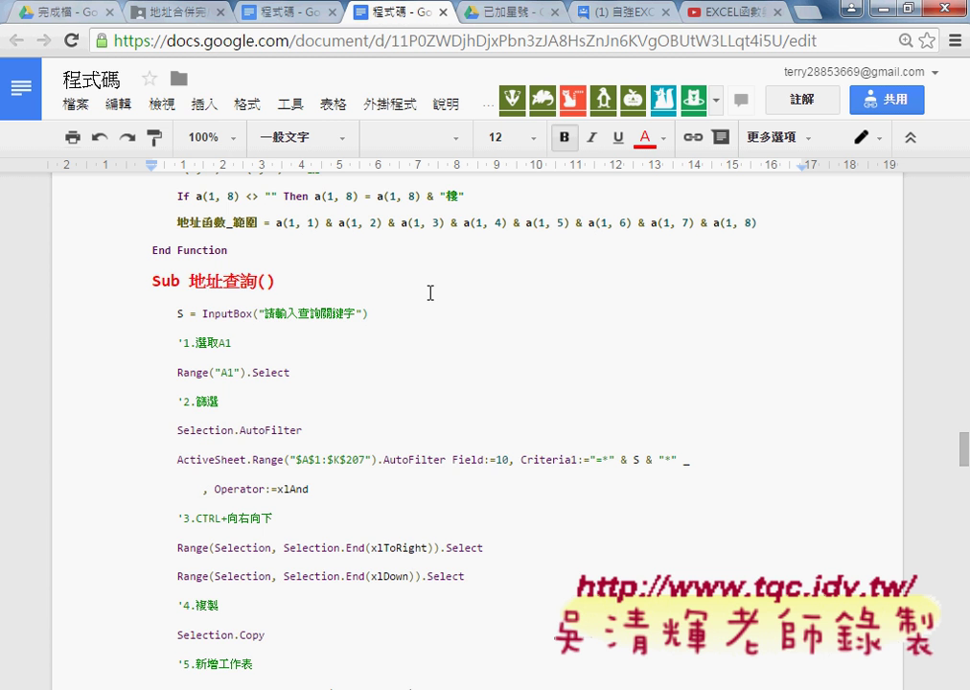
pyautogui.scroll(-1, 485, 302)
pyautogui.click(198, 219)
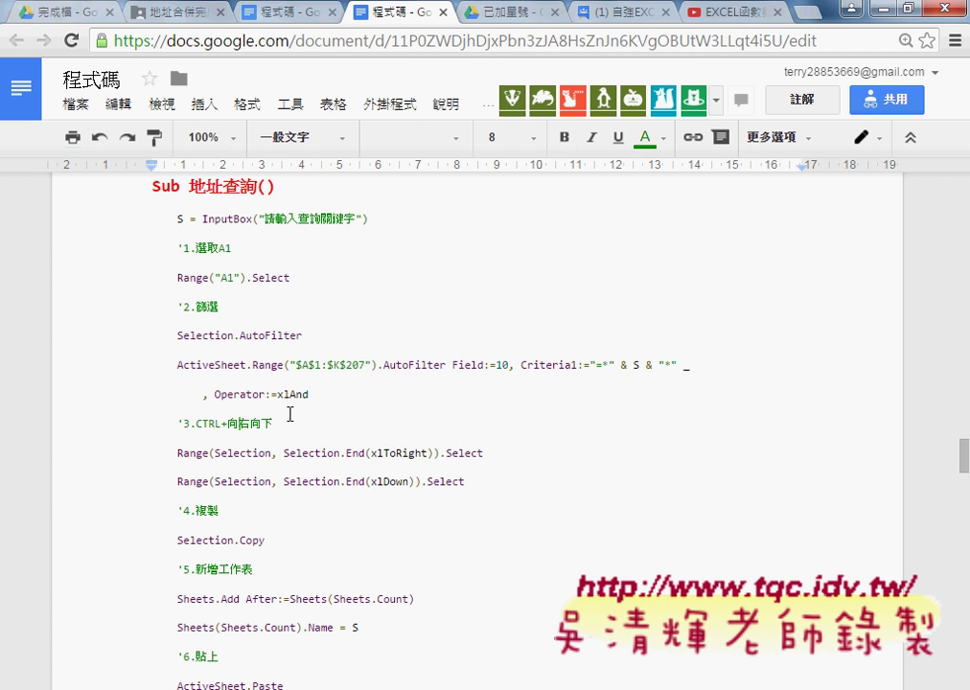
pyautogui.scroll(-1, 230, 328)
pyautogui.scroll(-2, 273, 417)
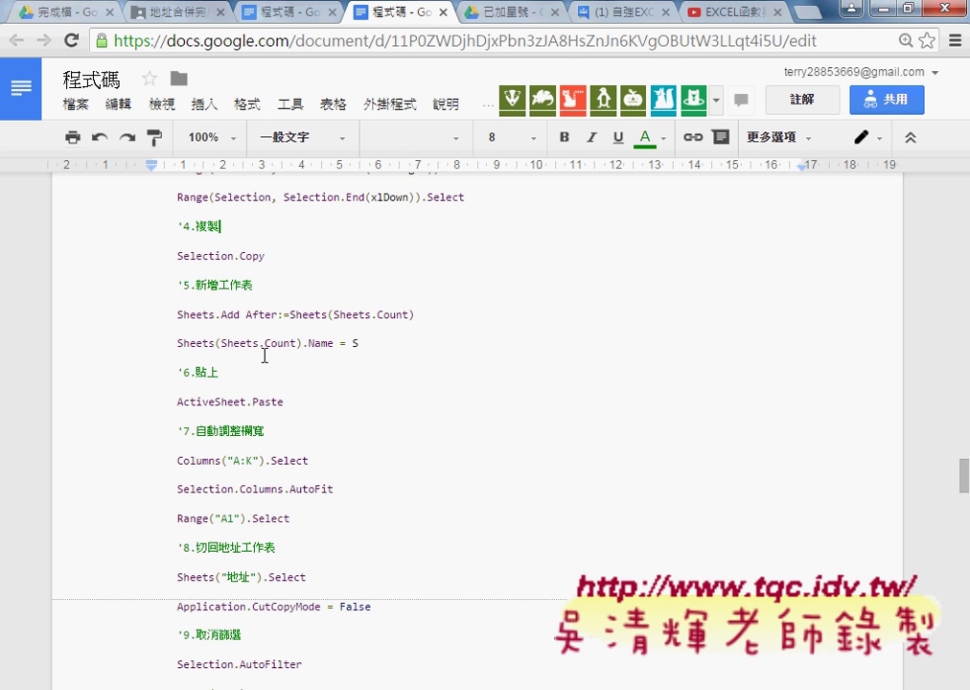
pyautogui.scroll(-1, 259, 372)
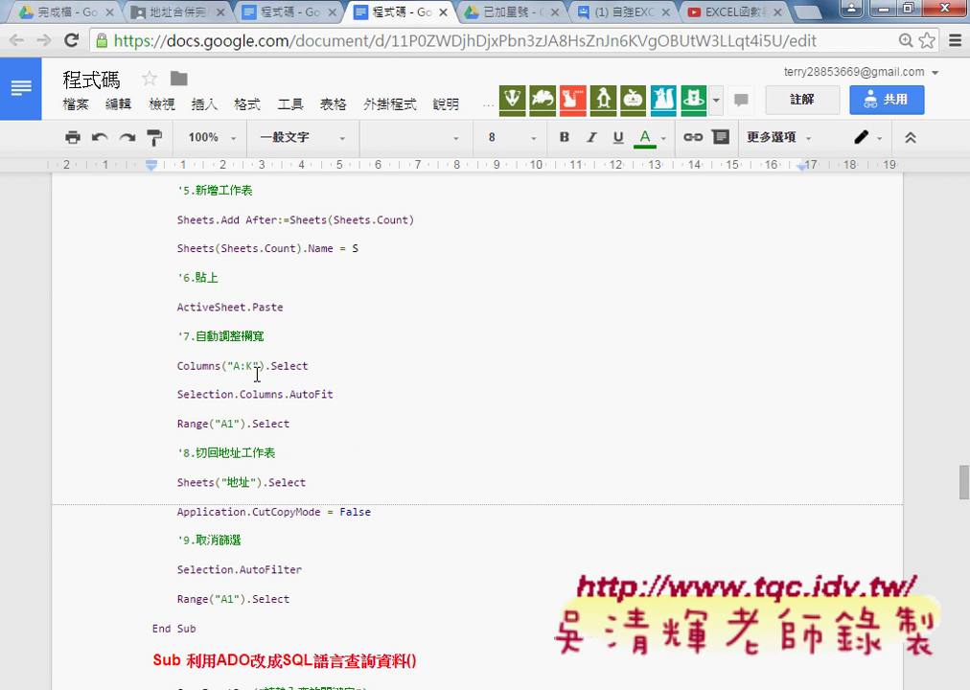
pyautogui.scroll(-1, 259, 422)
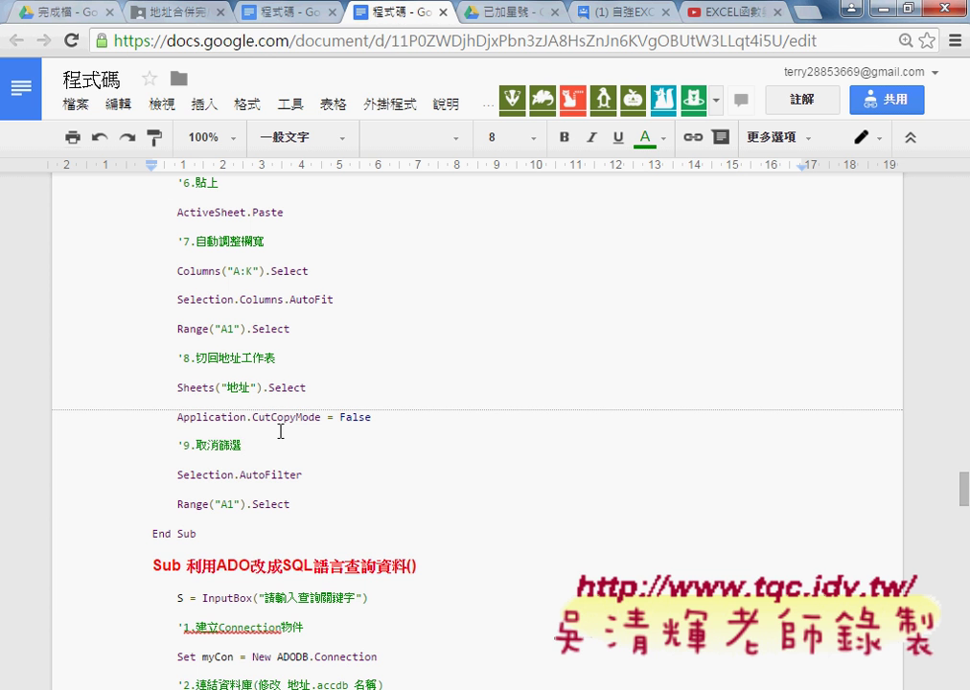
pyautogui.moveTo(272, 434); pyautogui.dragTo(178, 438)
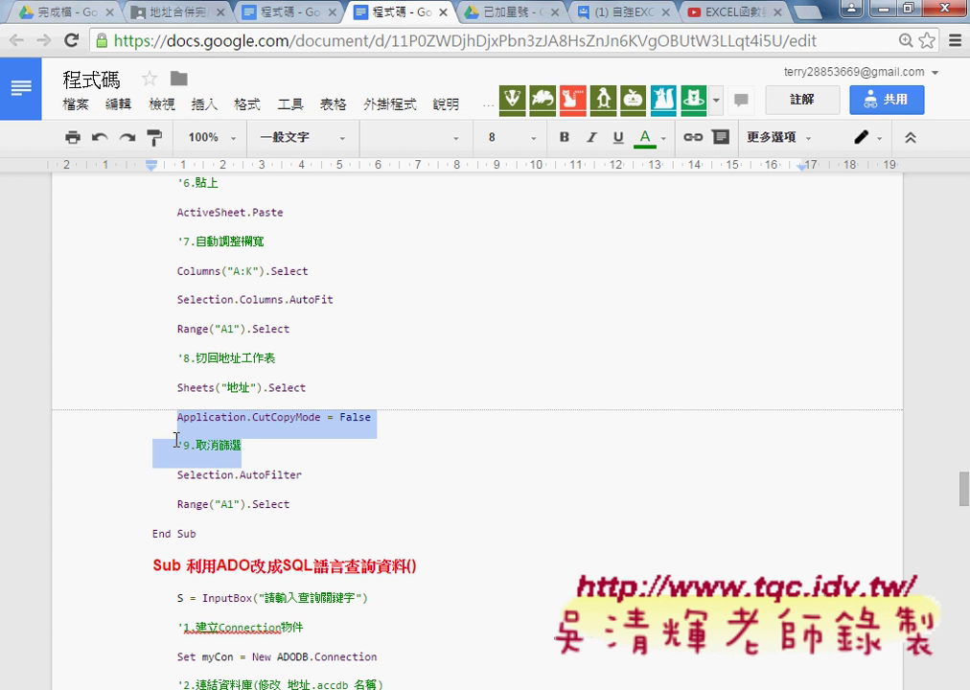
pyautogui.moveTo(280, 357); pyautogui.dragTo(181, 356)
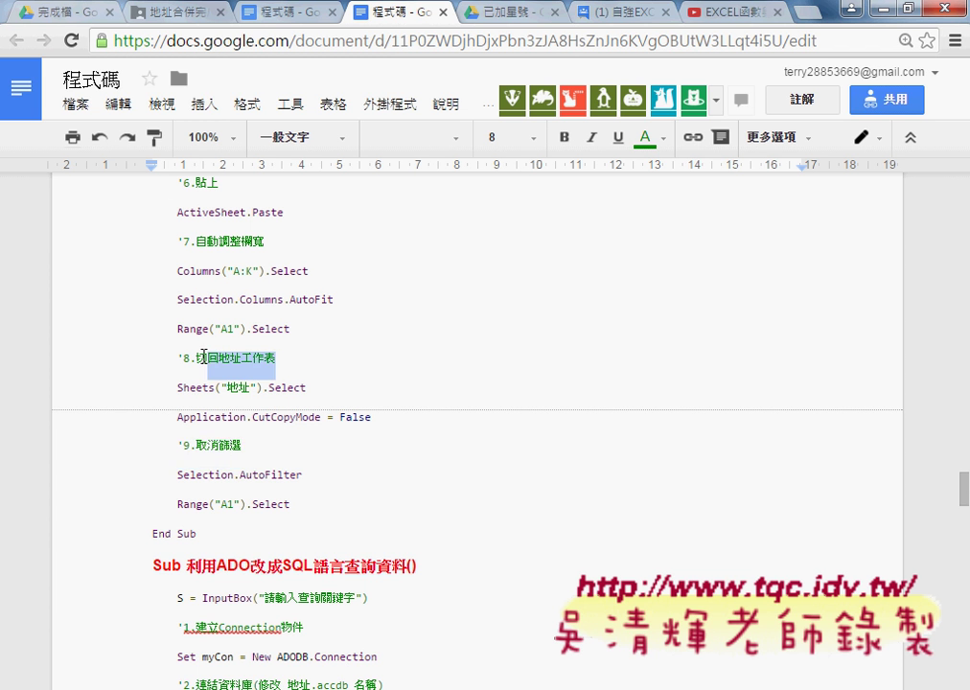
pyautogui.scroll(2, 258, 364)
pyautogui.click(257, 338)
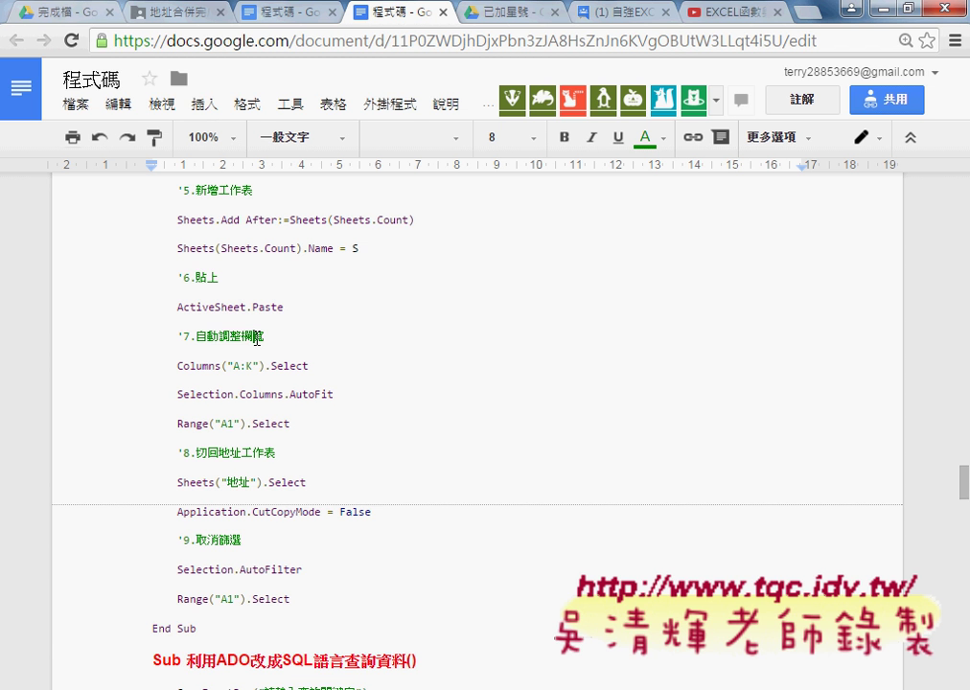
pyautogui.scroll(2, 257, 338)
pyautogui.scroll(2, 257, 338)
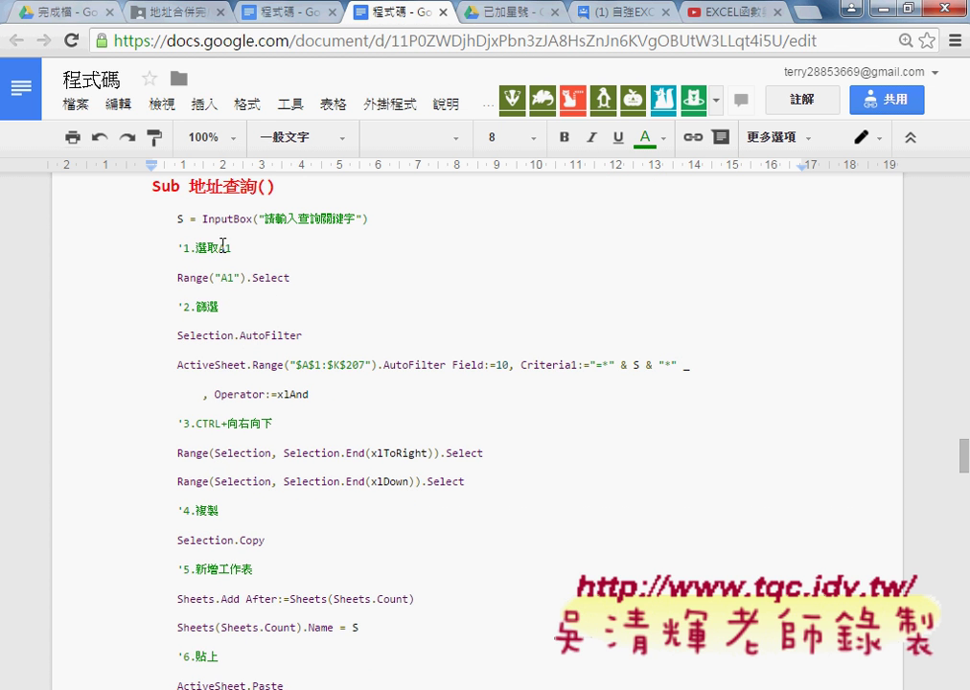
pyautogui.moveTo(176, 218); pyautogui.dragTo(372, 216)
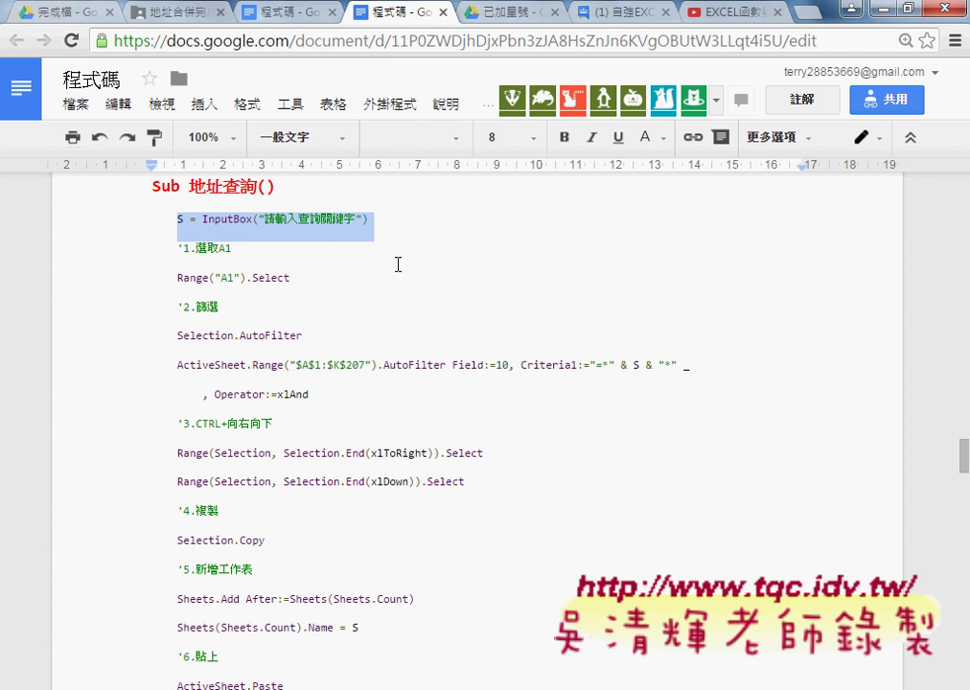
pyautogui.moveTo(603, 365); pyautogui.dragTo(673, 361)
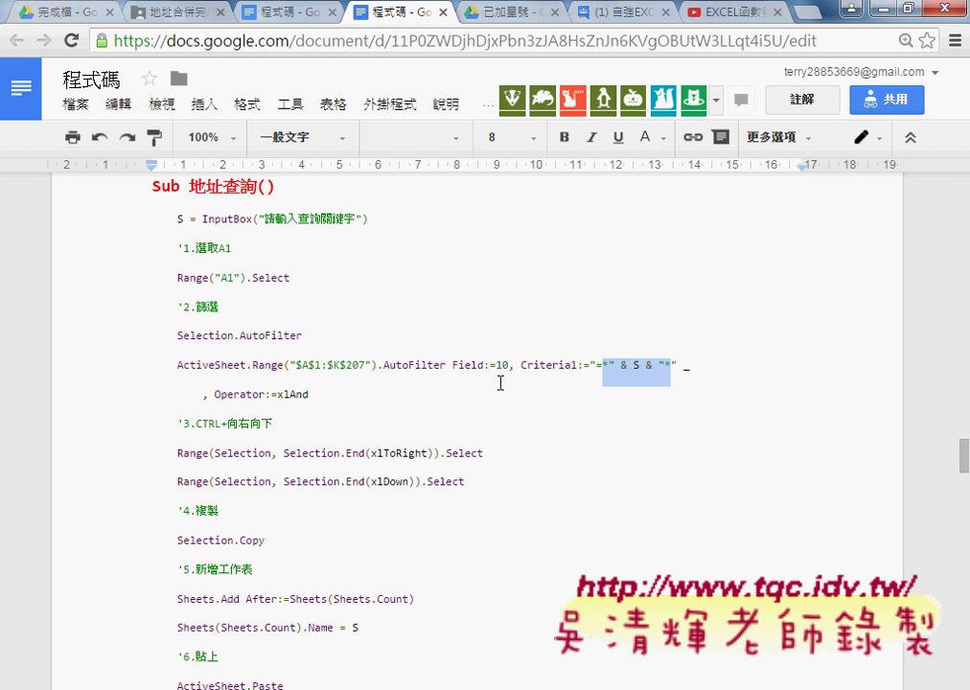
pyautogui.scroll(-1, 499, 383)
pyautogui.scroll(-1, 407, 430)
pyautogui.moveTo(407, 431); pyautogui.dragTo(362, 433)
pyautogui.doubleClick(360, 436)
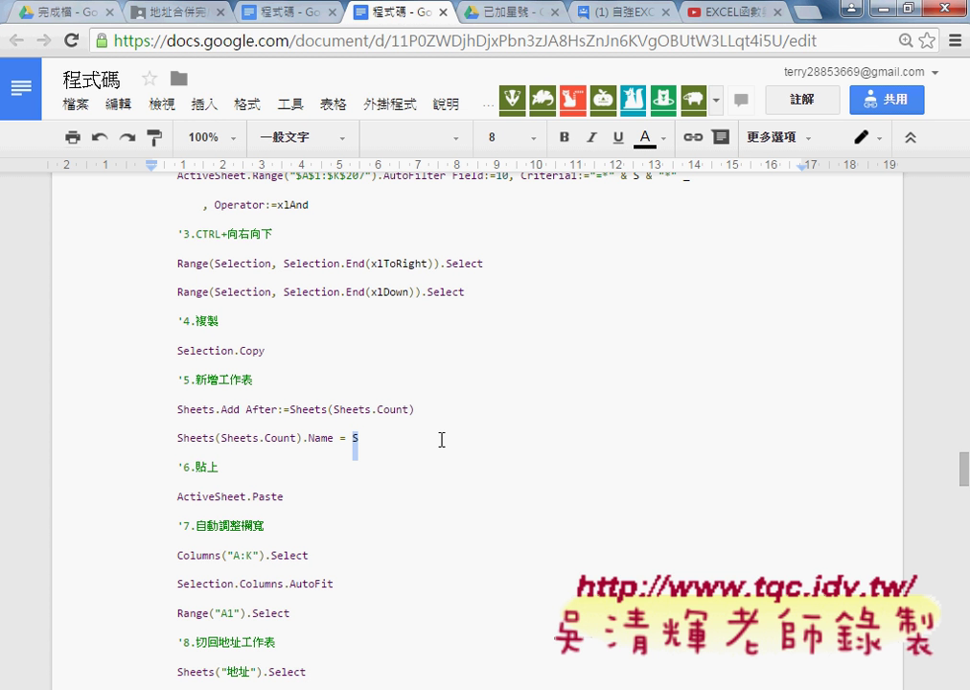
pyautogui.scroll(4, 441, 440)
pyautogui.scroll(-1, 441, 440)
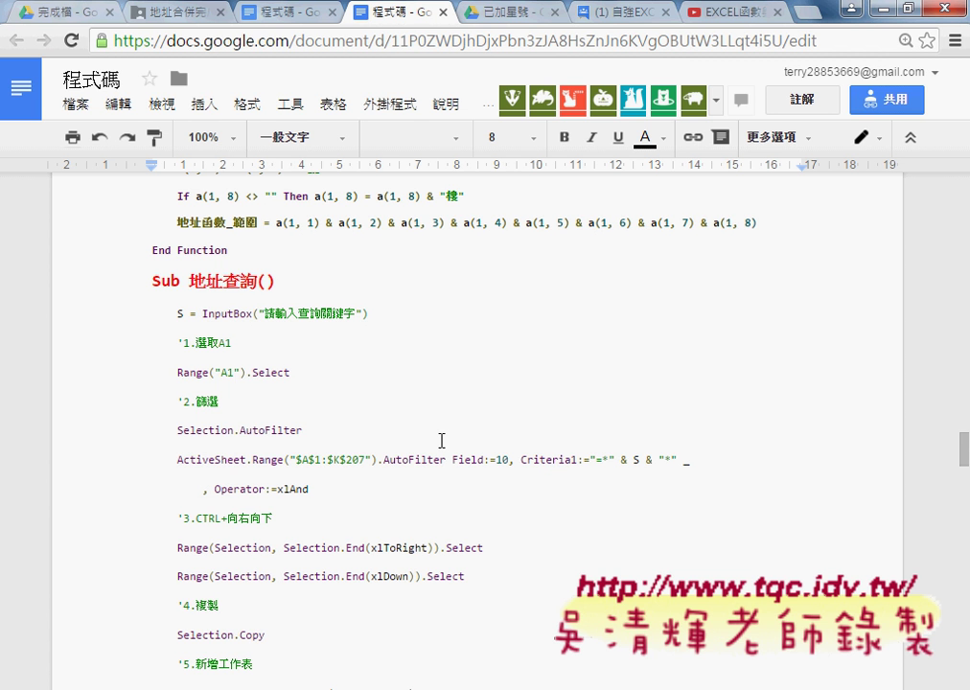
# Step: Select the macro name 地址查詢 in the heading and switch back to the Excel workbook
pyautogui.scroll(-1, 441, 440)
pyautogui.click(232, 308)
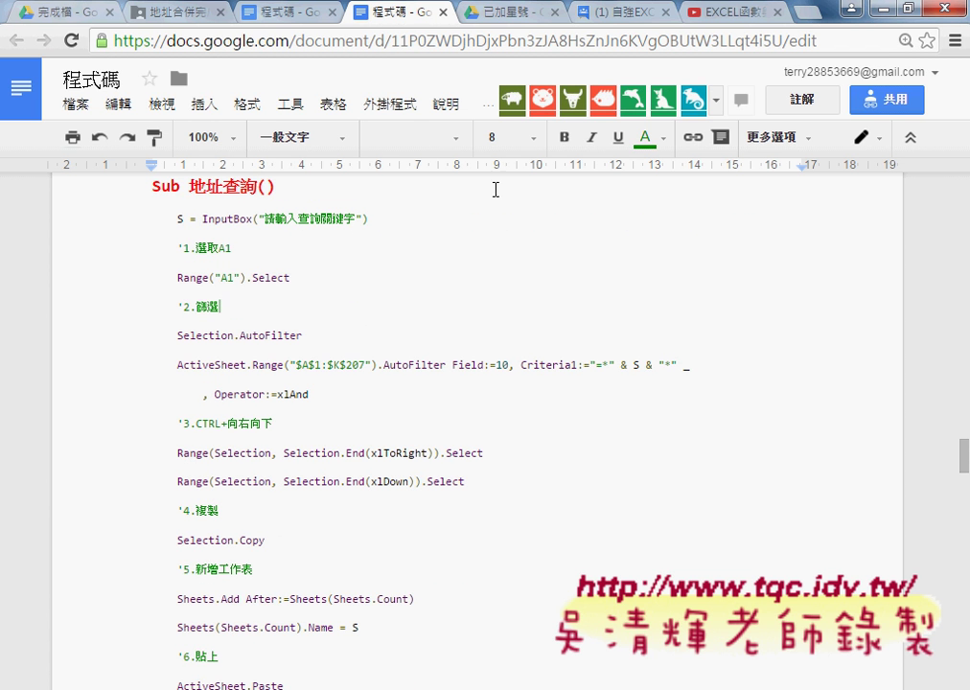
pyautogui.moveTo(188, 186); pyautogui.dragTo(259, 186)
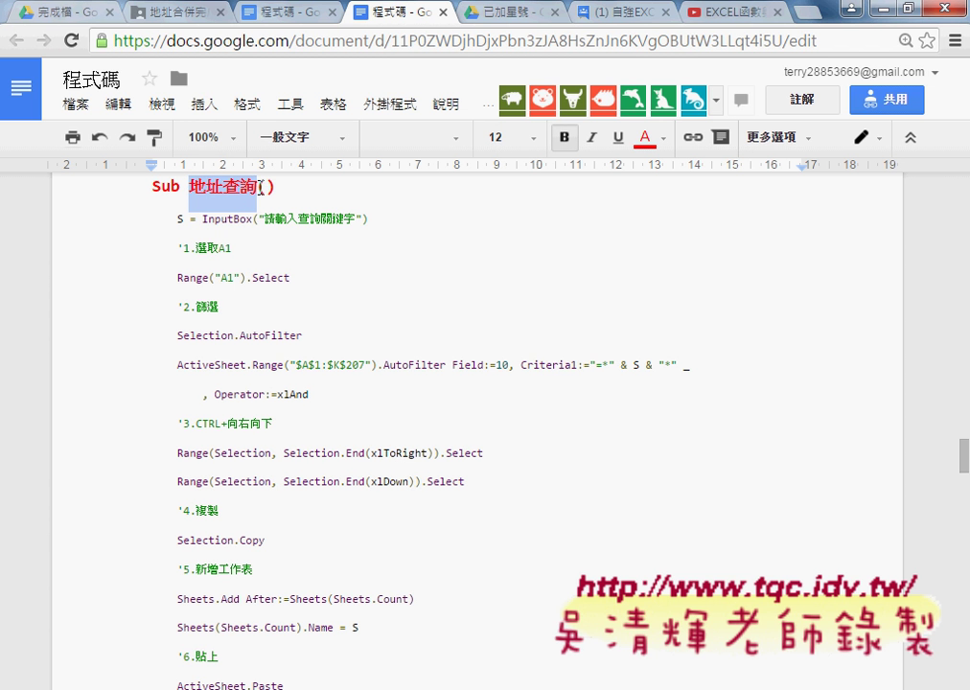
pyautogui.hotkey('alt', 'Tab')
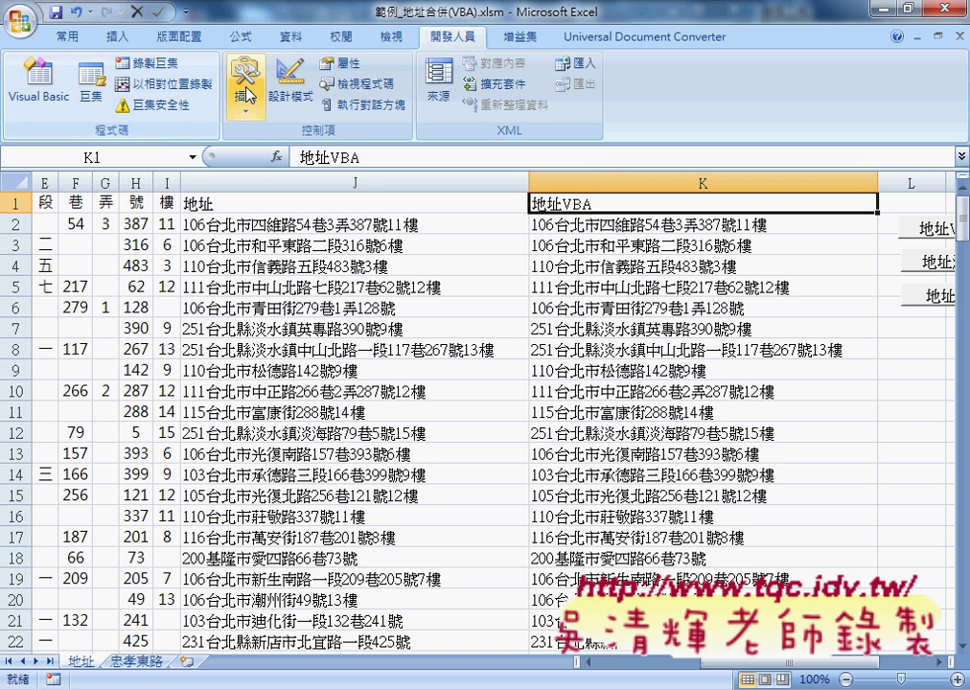
# Step: Start recording a macro under the default name Macro1 and select header cell J1
pyautogui.click(182, 69)
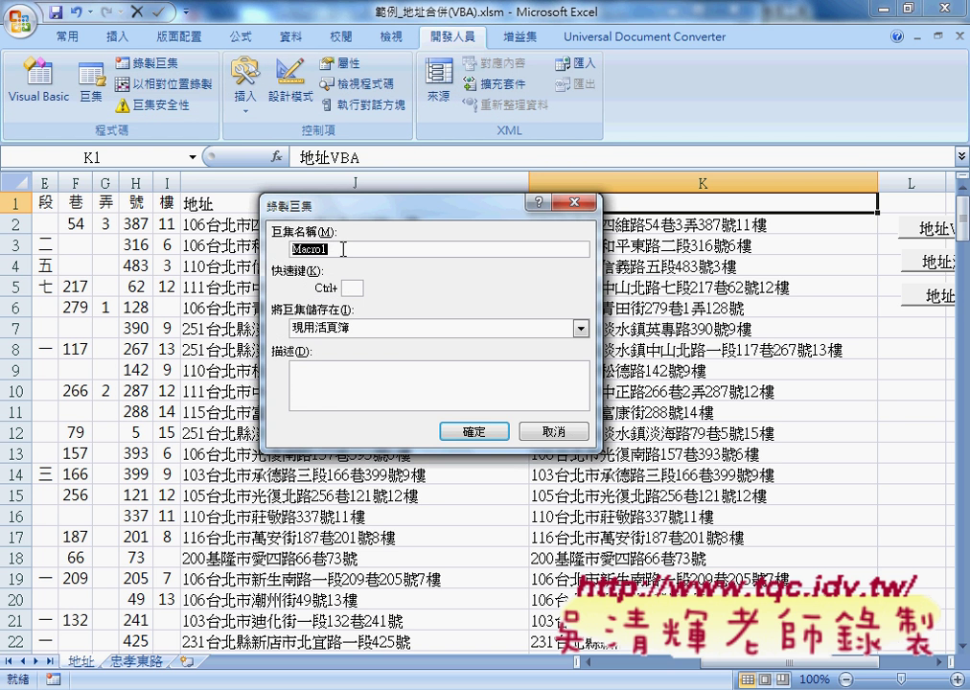
pyautogui.rightClick(337, 249)
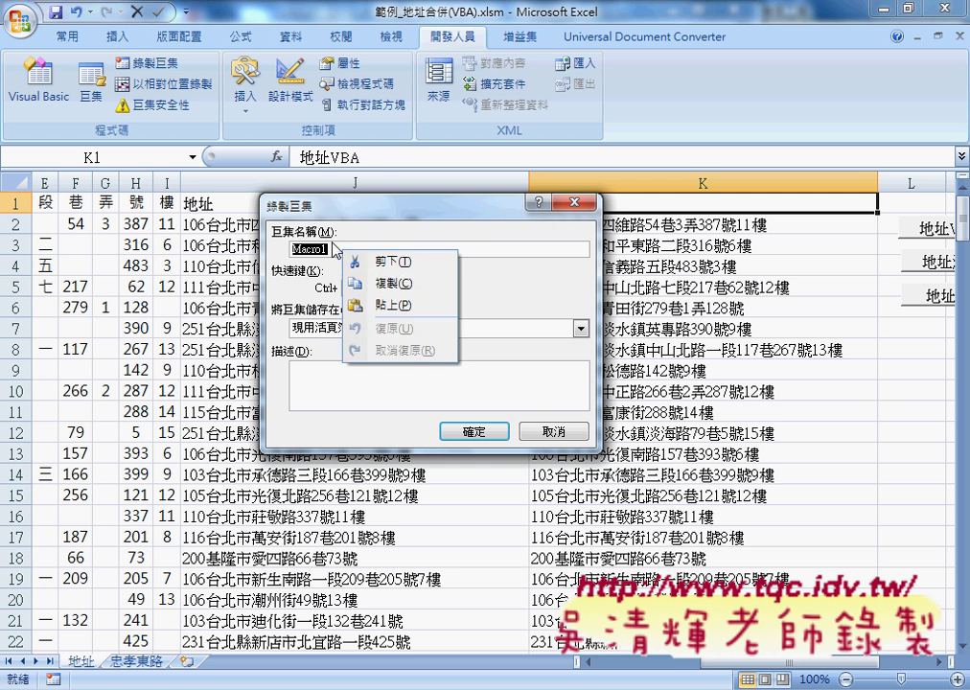
pyautogui.click(366, 277)
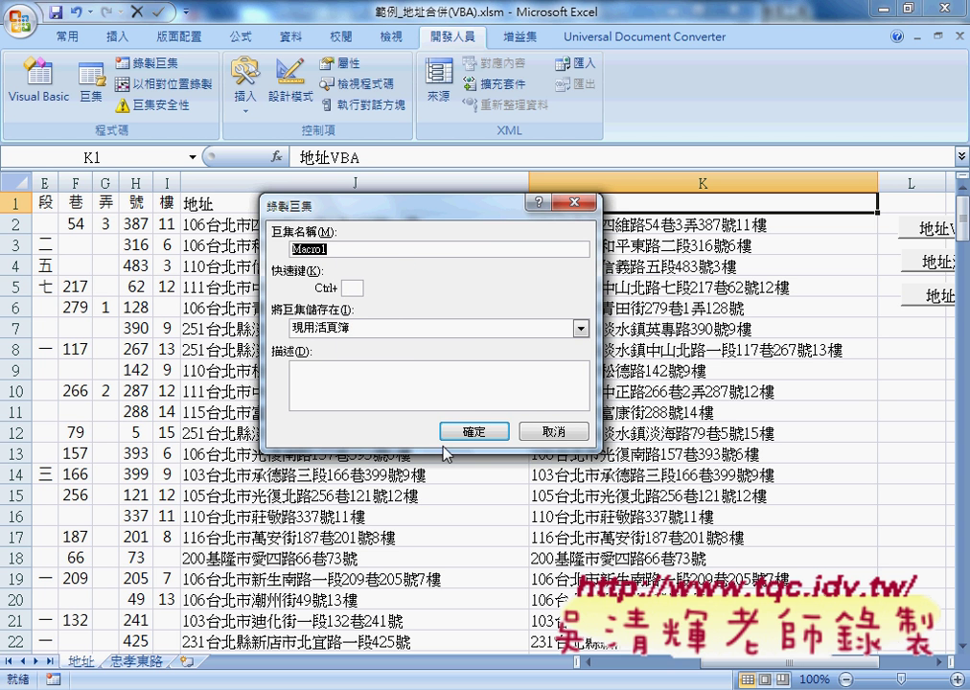
pyautogui.click(475, 432)
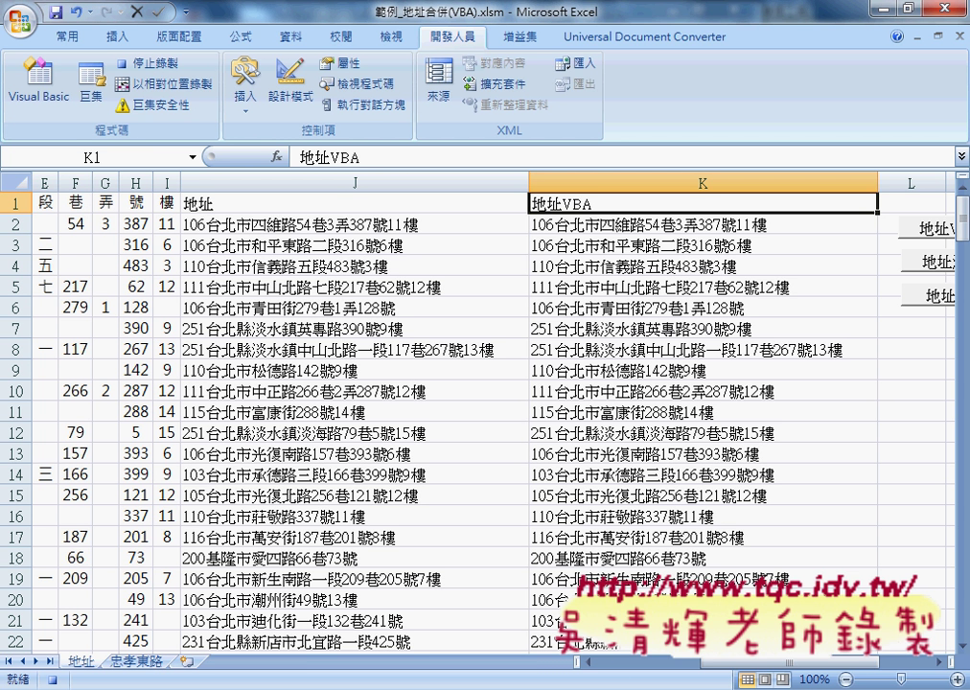
pyautogui.click(260, 203)
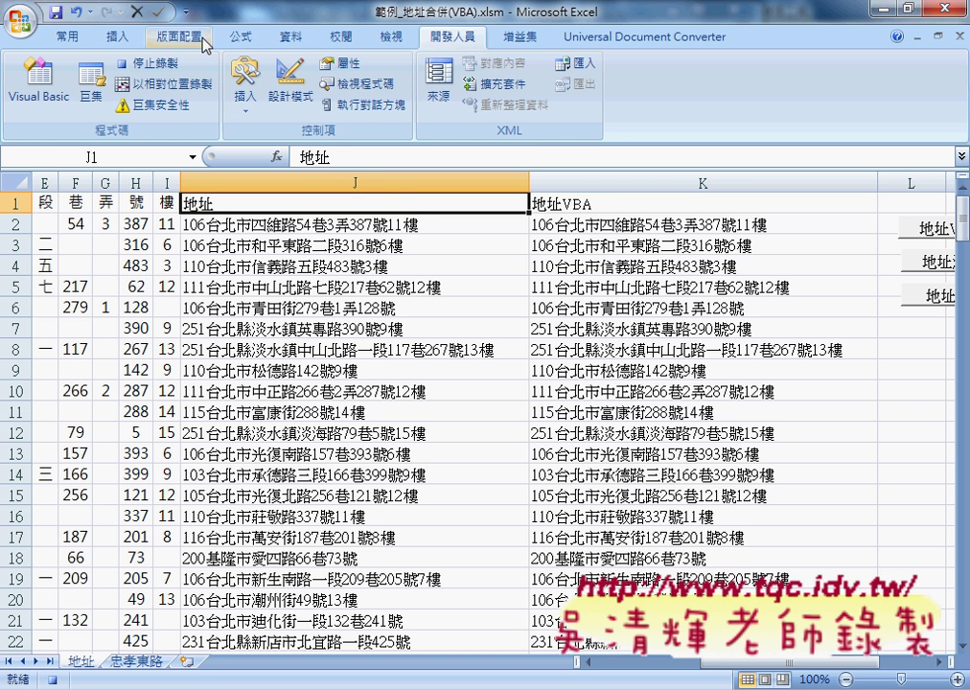
pyautogui.click(291, 36)
# Step: Turn on filtering and custom-filter the 地址 column to values containing 仁愛路
pyautogui.click(417, 91)
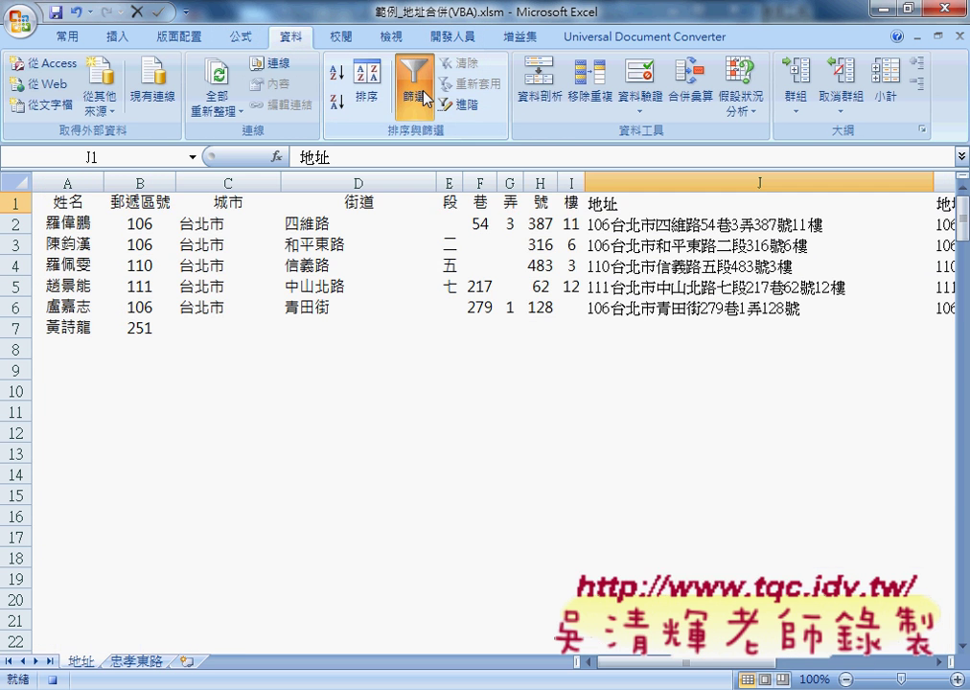
pyautogui.click(924, 203)
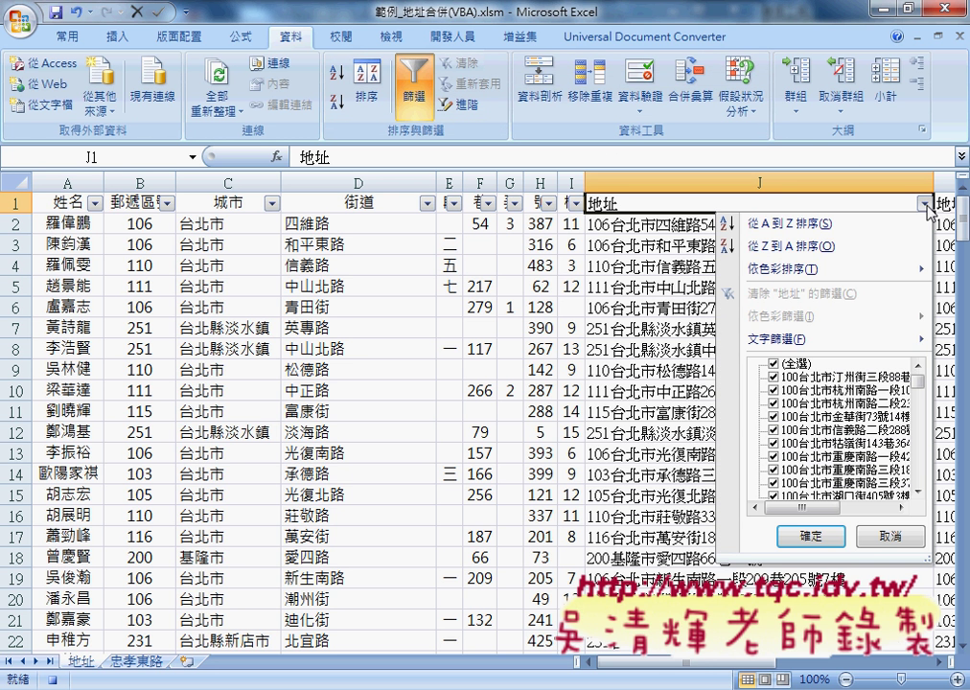
pyautogui.moveTo(824, 339)
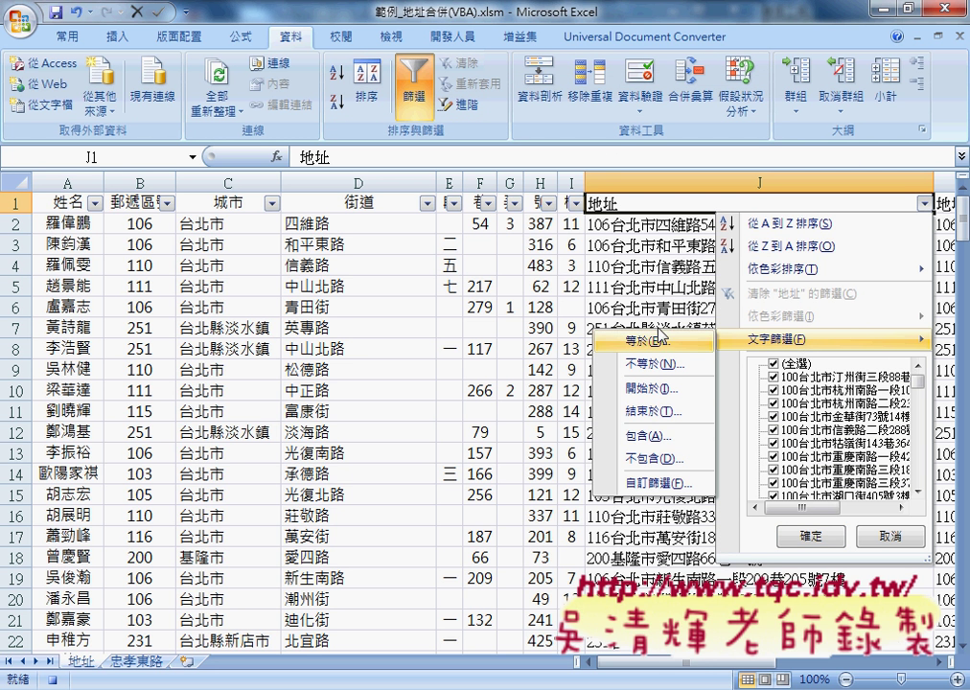
pyautogui.click(677, 438)
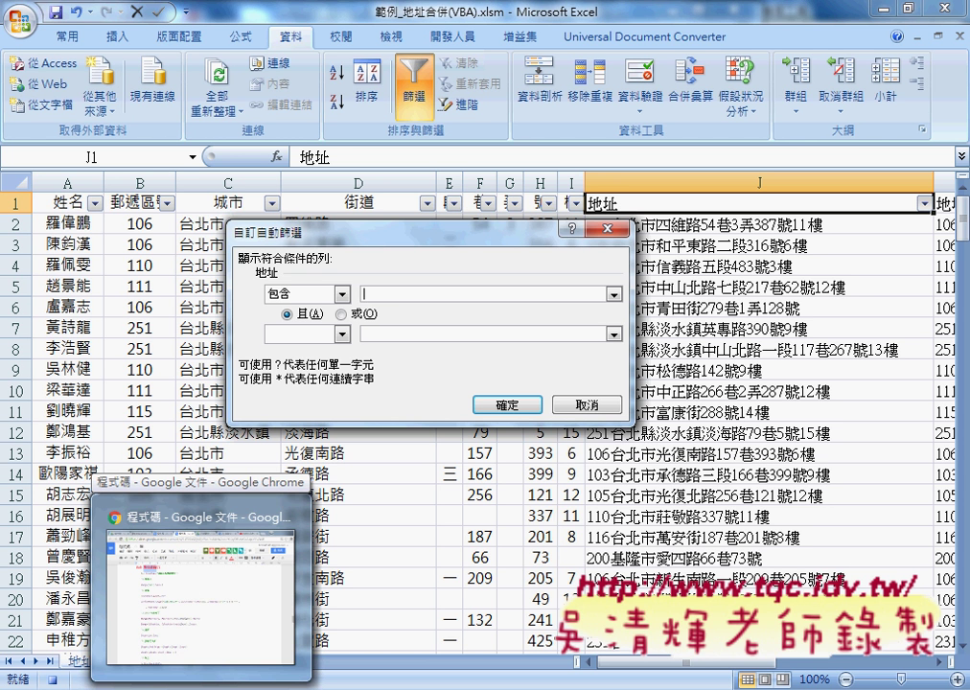
pyautogui.click(399, 296)
pyautogui.write('仁愛')
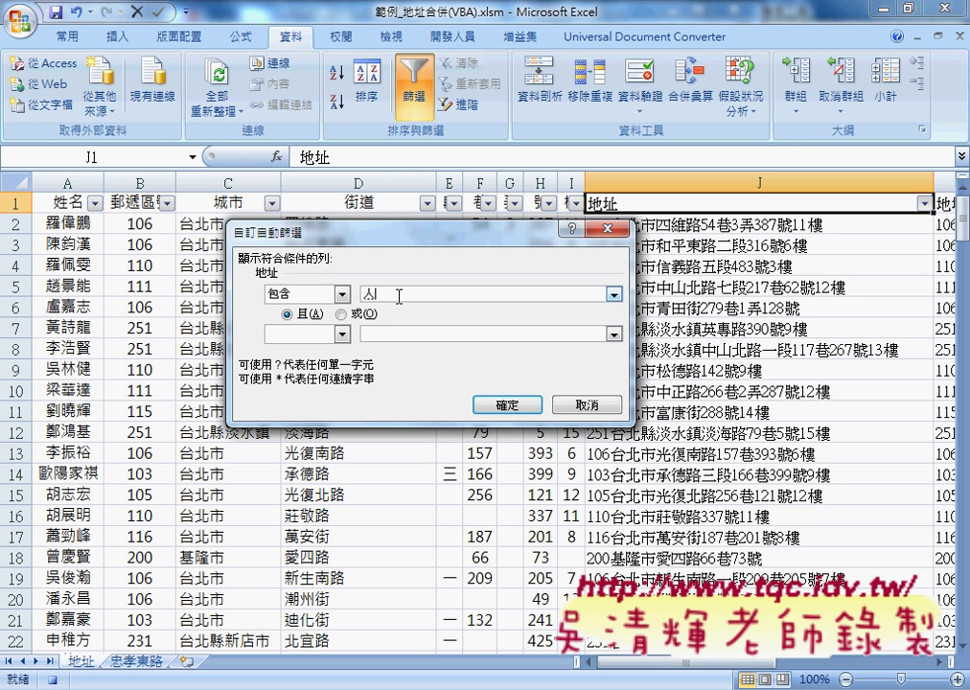
pyautogui.write('路')
pyautogui.click(507, 405)
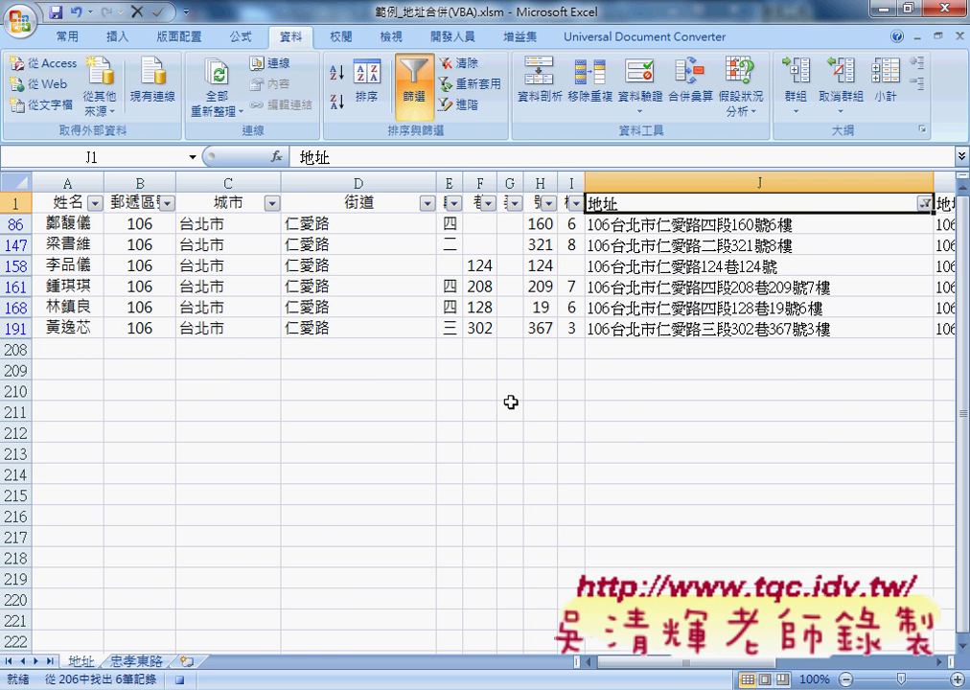
# Step: Select and copy the filtered table from A1 across the header row and down the visible rows
pyautogui.click(67, 204)
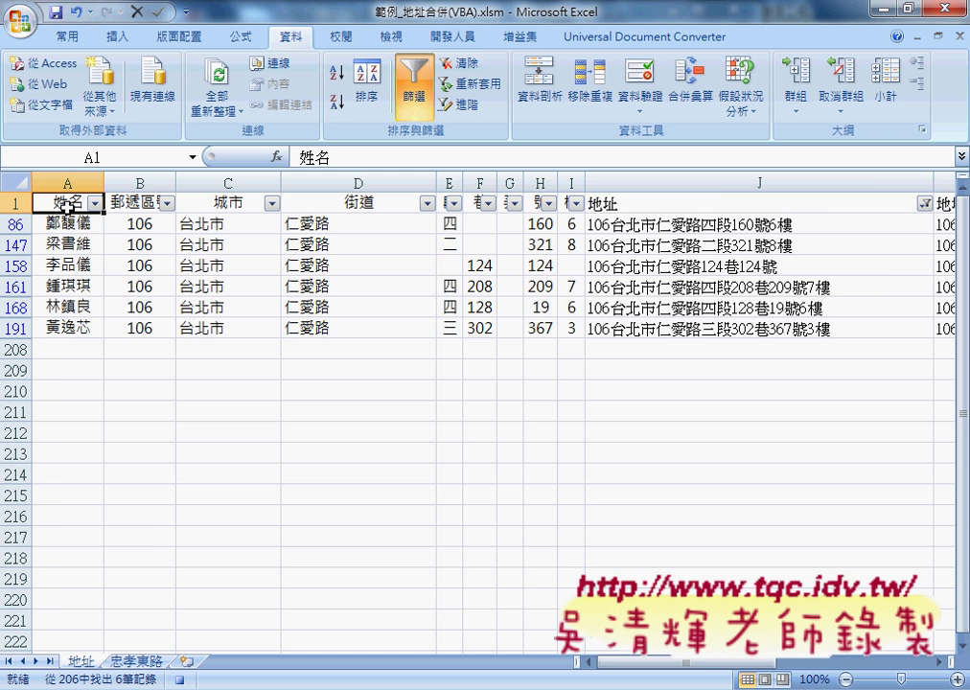
pyautogui.hotkey('ctrl', 'shift', 'Right')
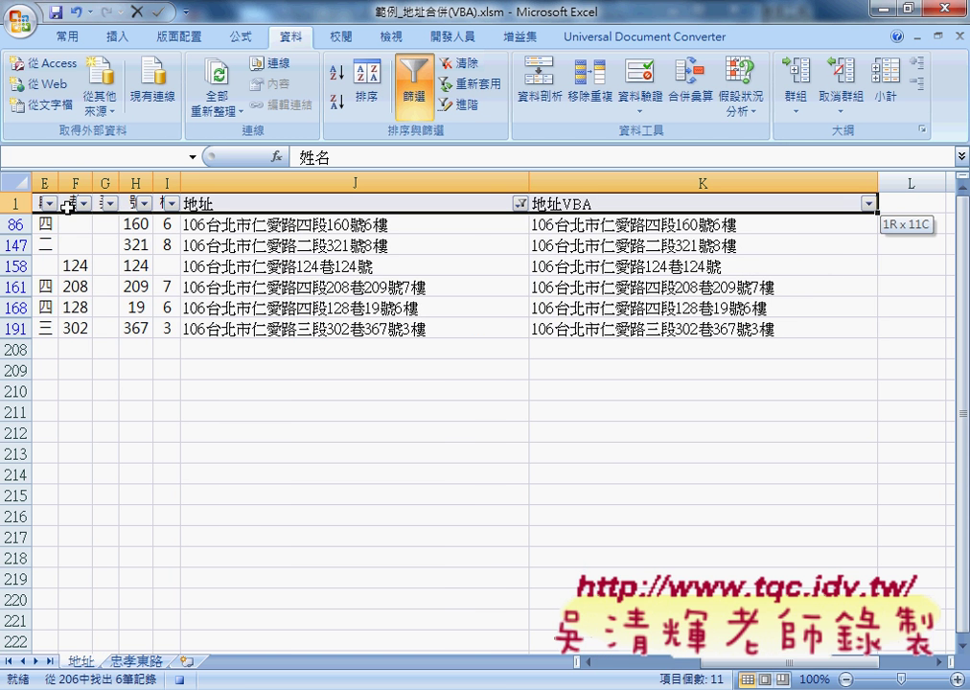
pyautogui.hotkey('ctrl', 'shift', 'Down')
pyautogui.hotkey('ctrl', 'c')
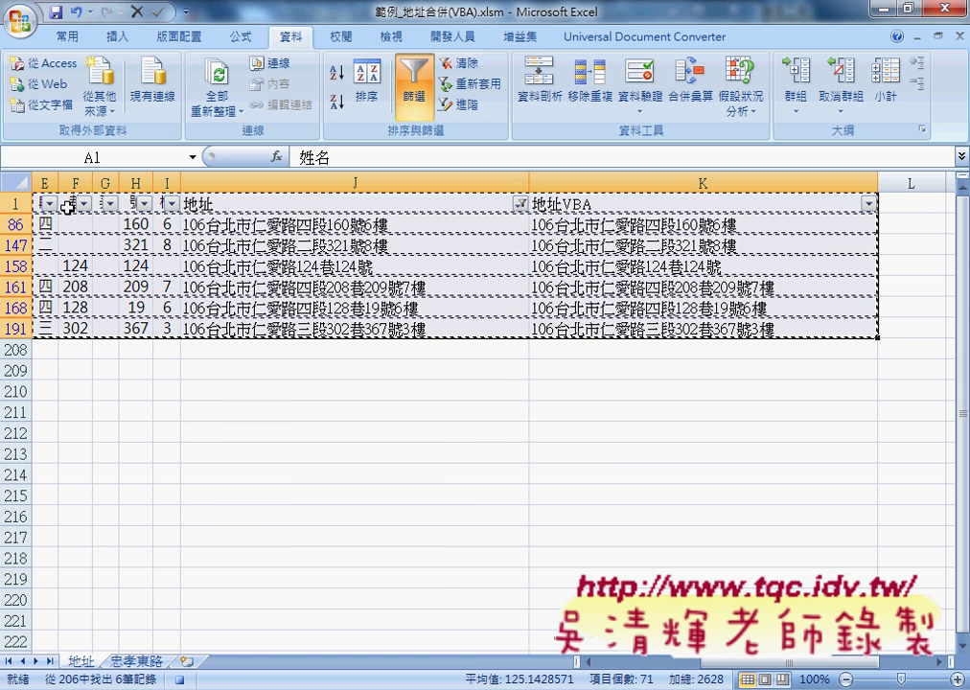
# Step: Insert a new sheet named 仁愛路 and paste the copied rows at A1
pyautogui.click(184, 663)
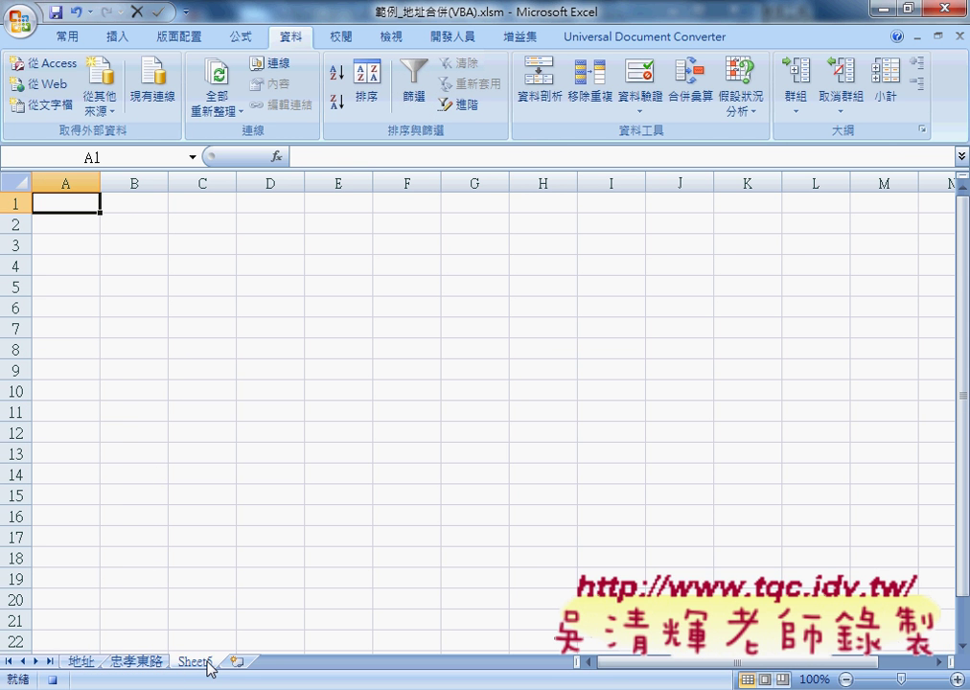
pyautogui.doubleClick(207, 662)
pyautogui.write('5')
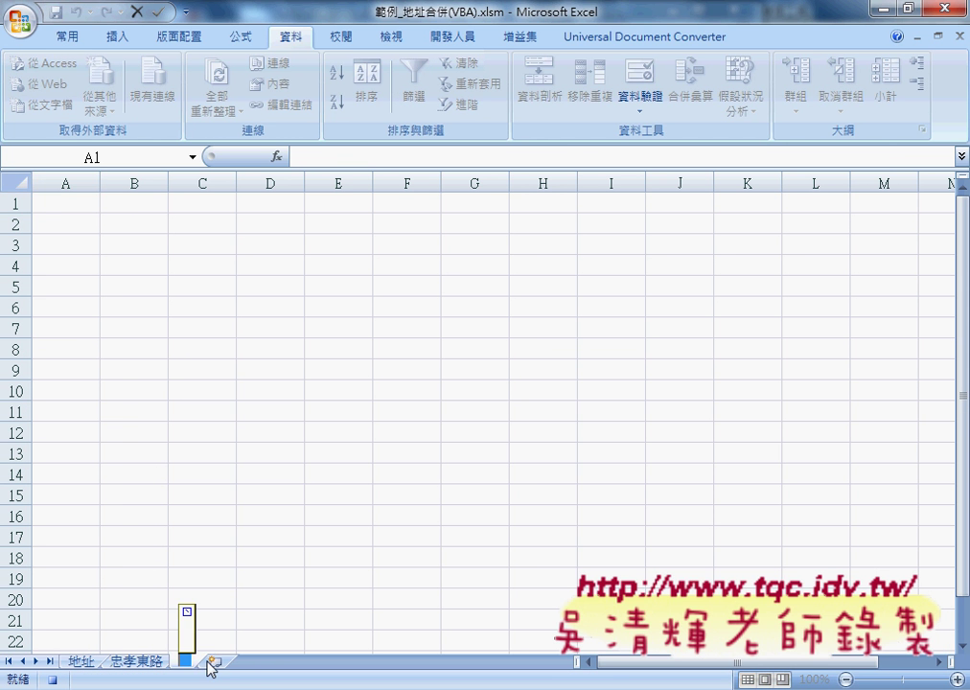
pyautogui.write('仁愛')
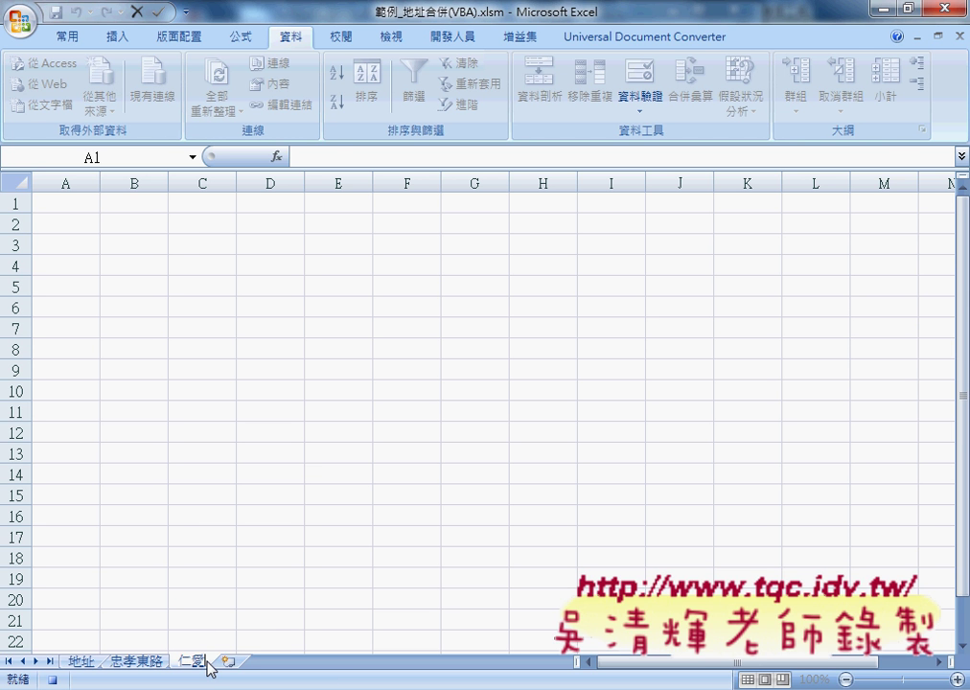
pyautogui.write('路')
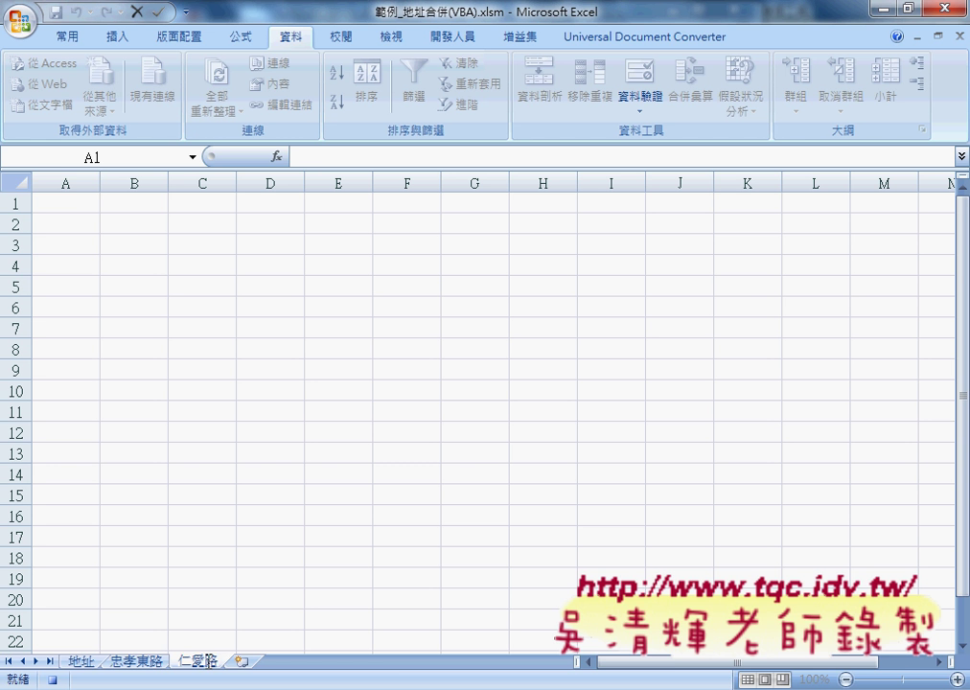
pyautogui.click(78, 204)
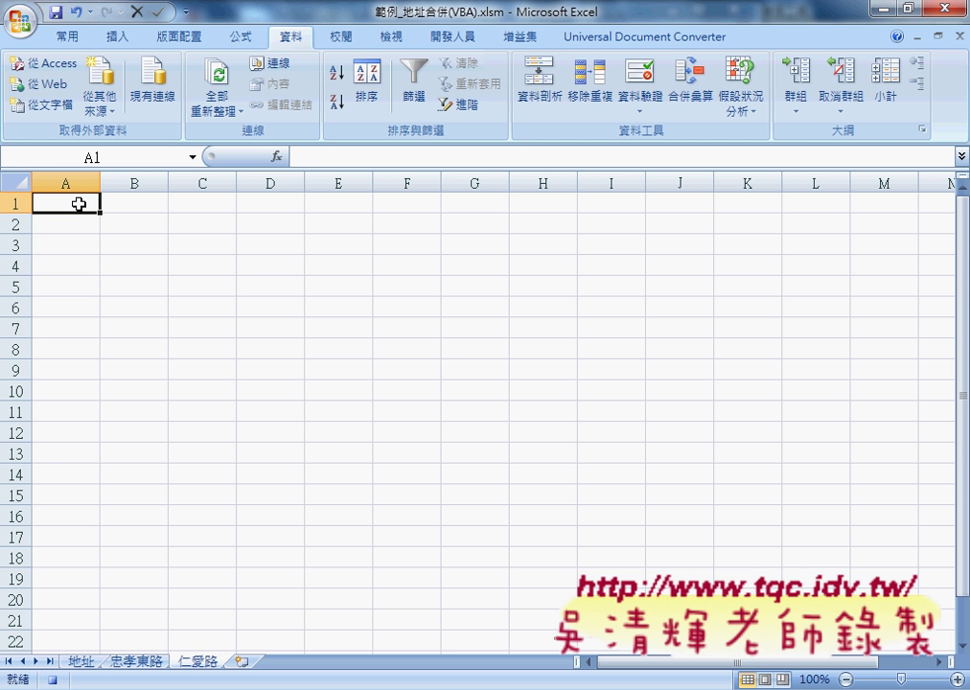
pyautogui.hotkey('ctrl', 'v')
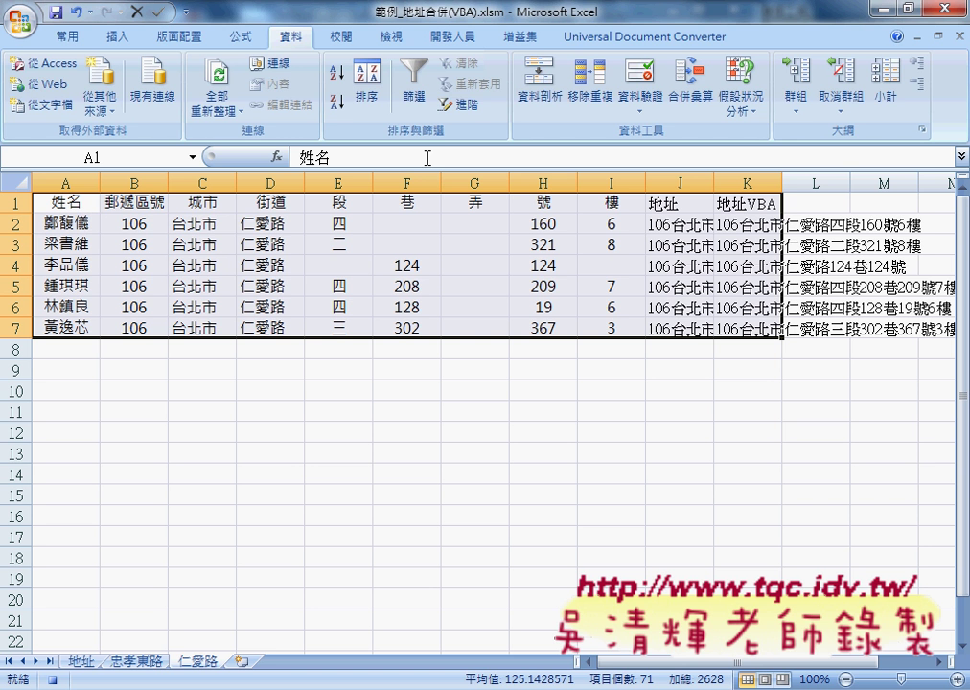
# Step: AutoFit the 仁愛路 sheet's column widths, then switch off the 地址 sheet's filter
pyautogui.click(67, 37)
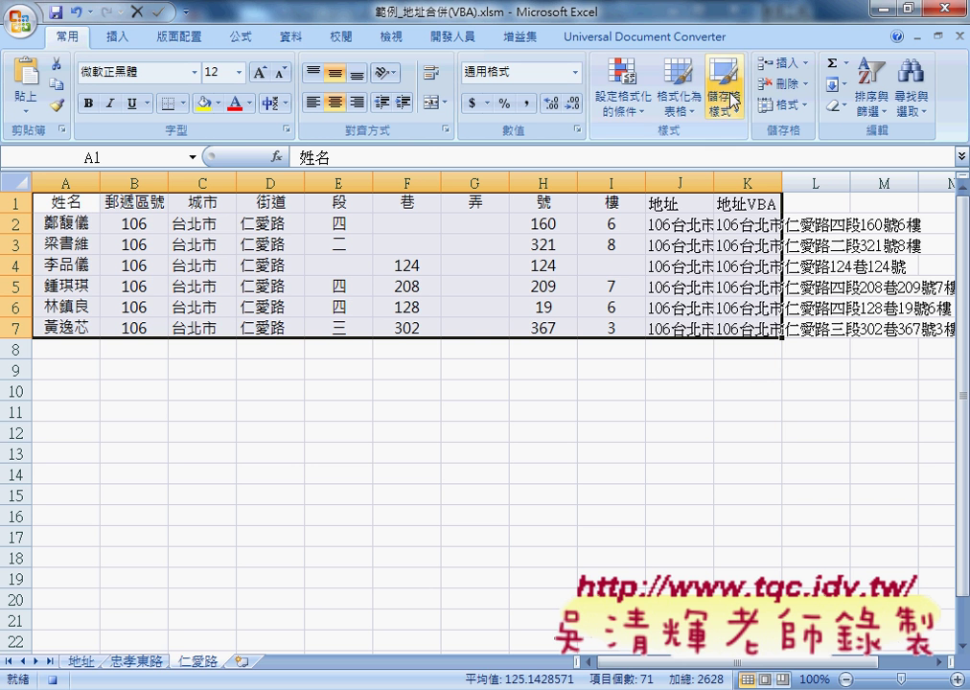
pyautogui.click(797, 113)
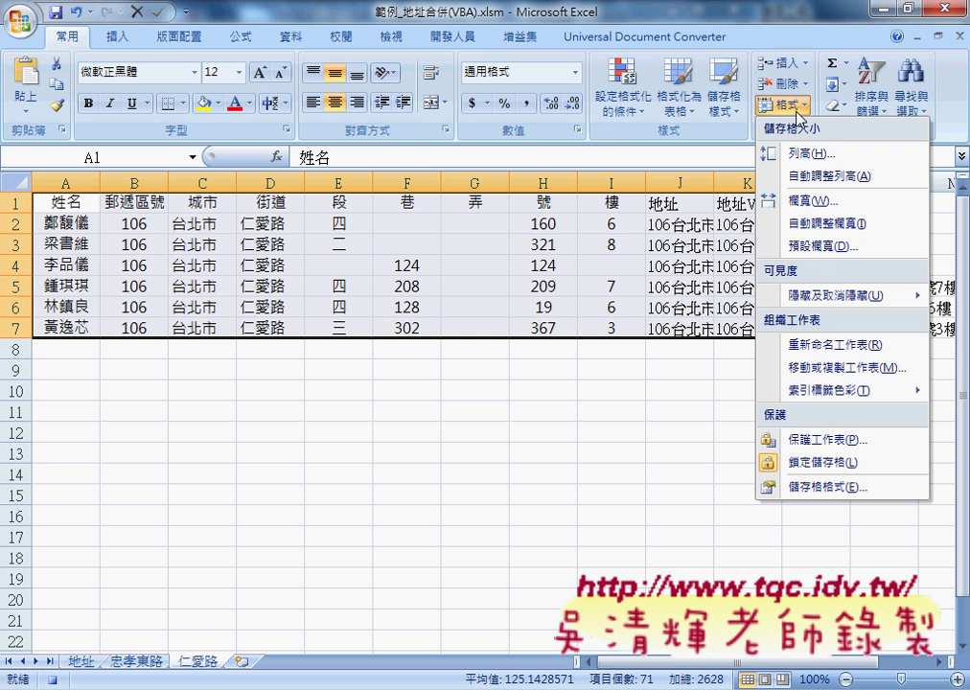
pyautogui.click(826, 223)
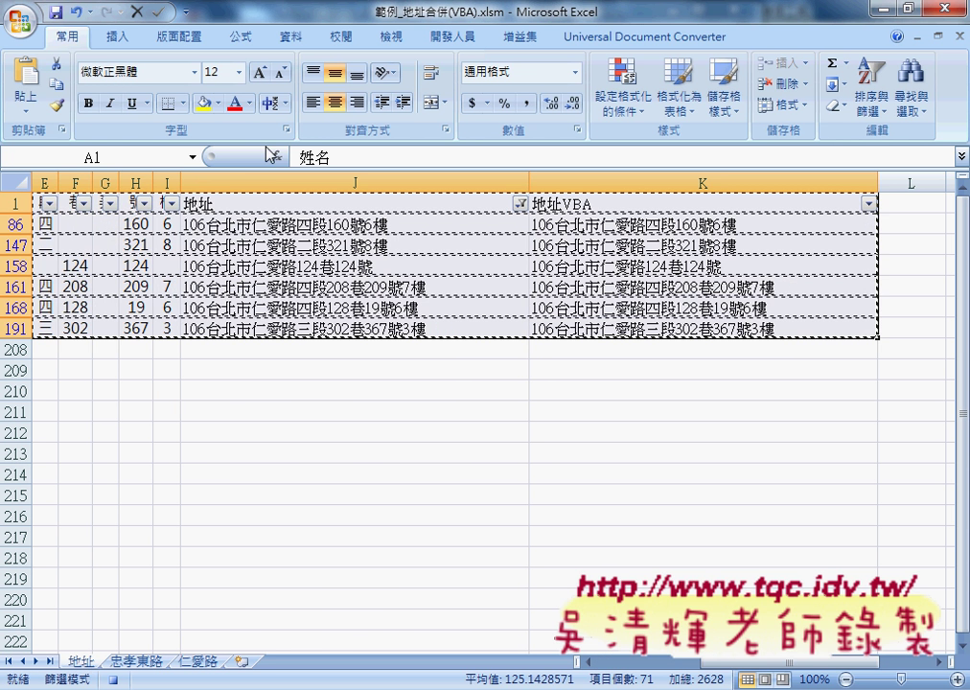
pyautogui.click(291, 38)
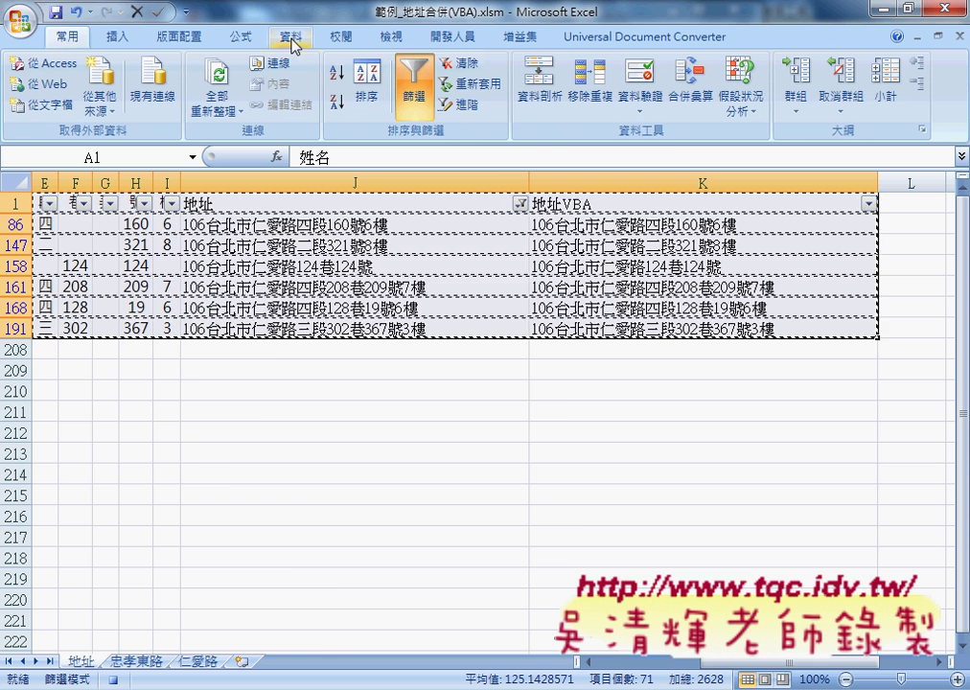
pyautogui.click(412, 86)
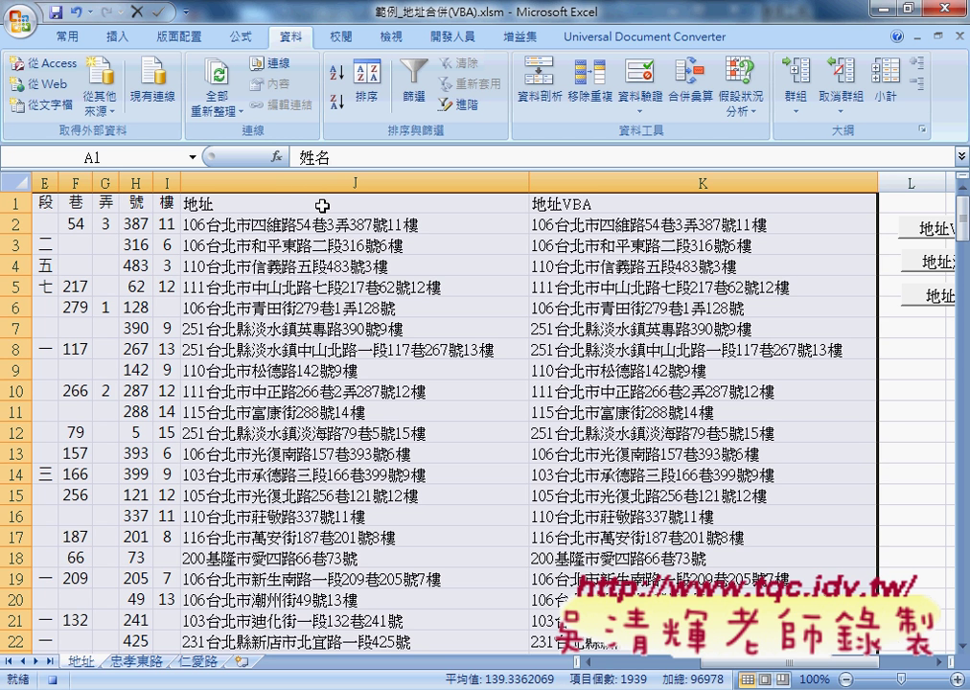
# Step: With J1 selected, open Macro1's recorded code for editing from the Macros list
pyautogui.click(322, 205)
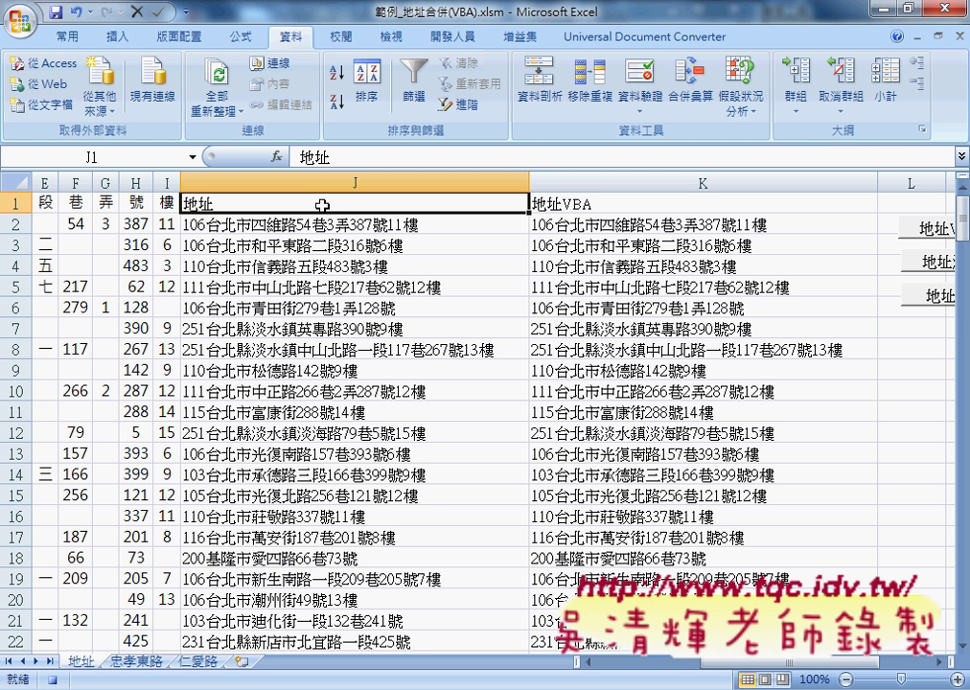
pyautogui.click(447, 46)
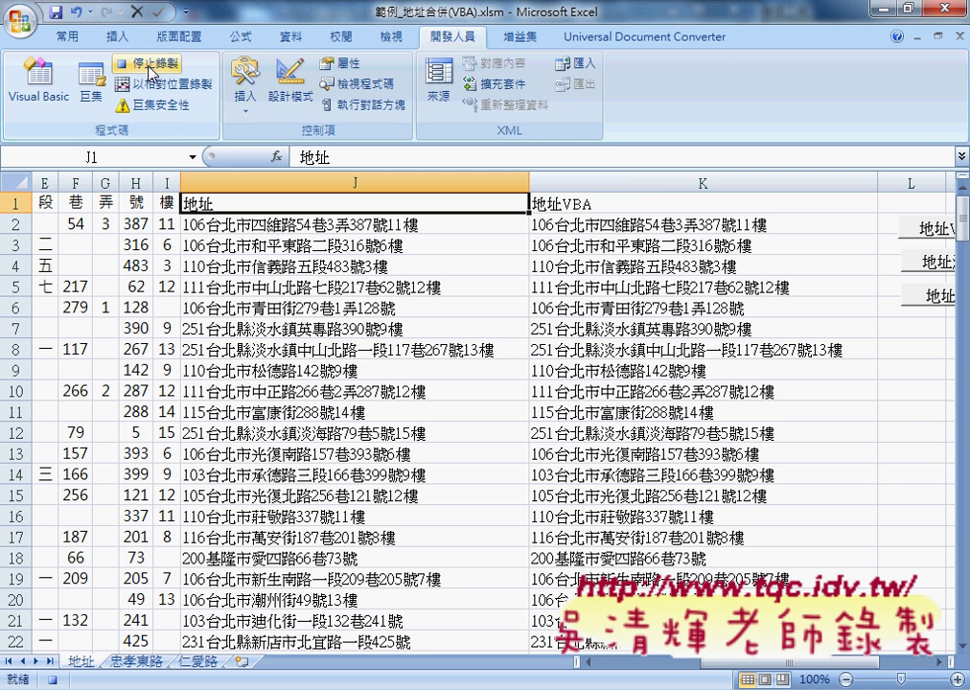
pyautogui.click(93, 100)
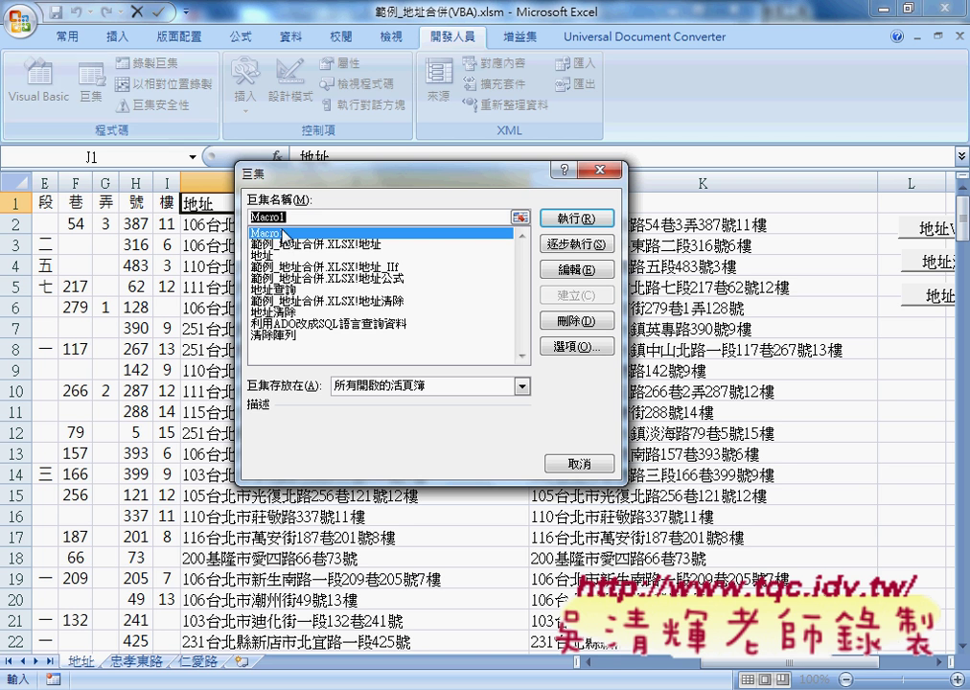
pyautogui.click(579, 273)
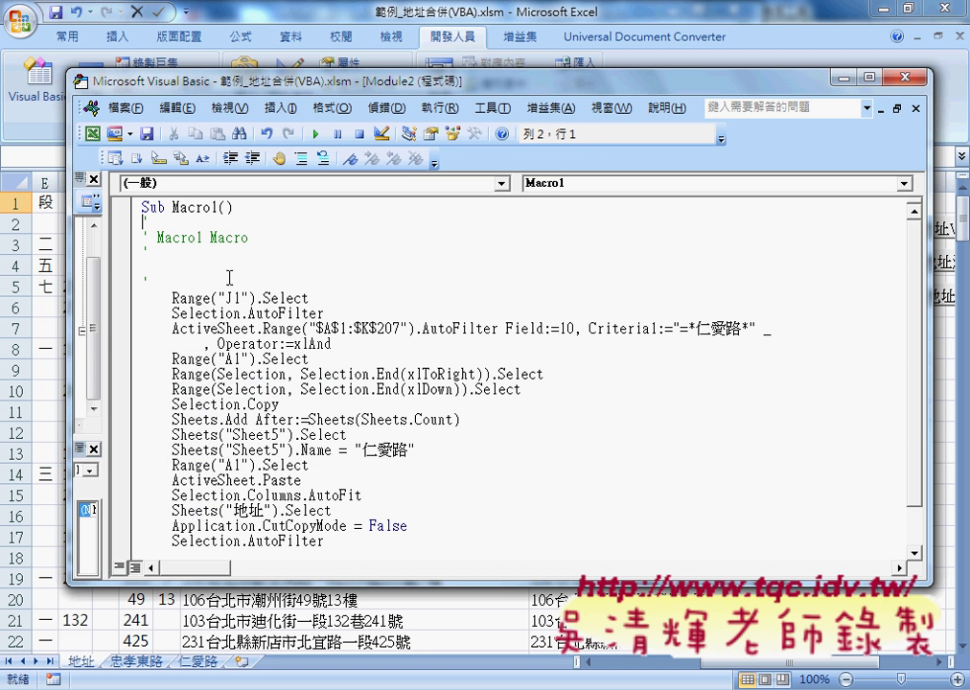
# Step: Delete Macro1's header comments and add step comments '1. and '2. at the top
pyautogui.moveTo(146, 276); pyautogui.dragTo(133, 231)
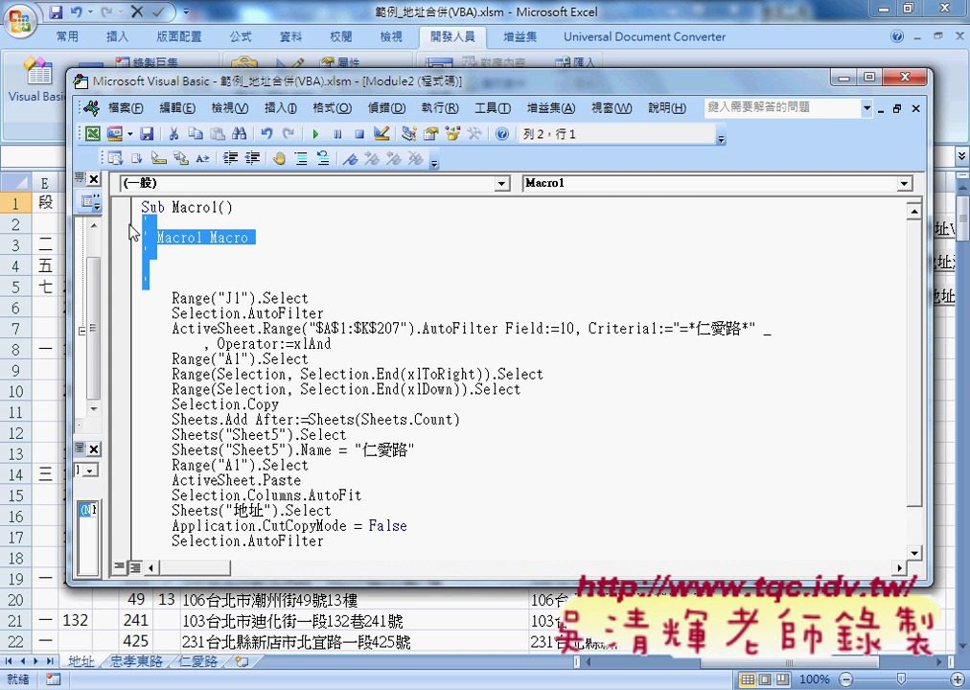
pyautogui.press('Delete')
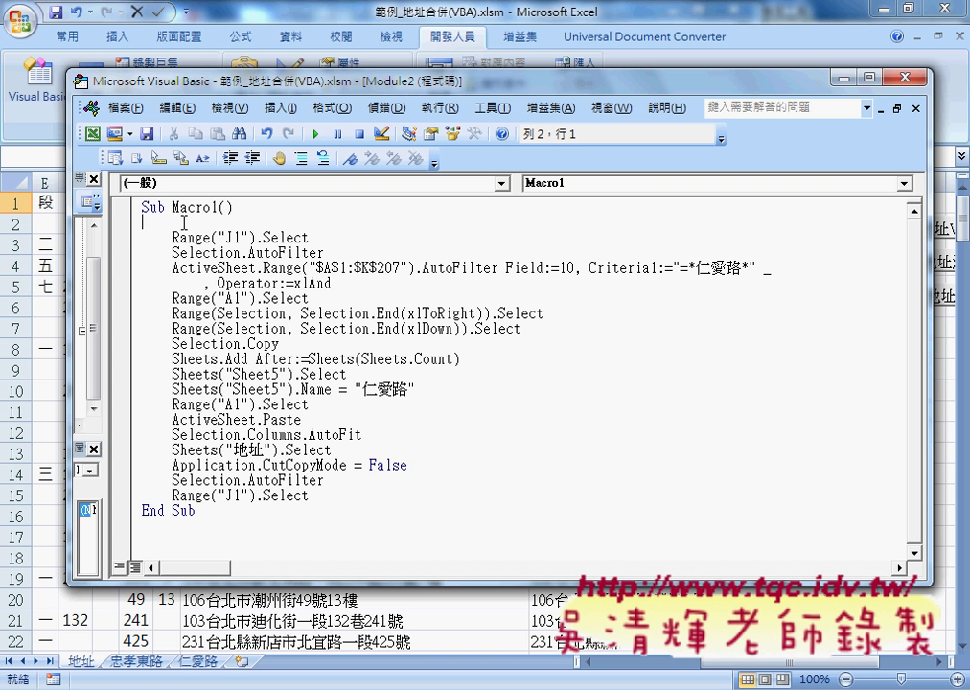
pyautogui.doubleClick(178, 209)
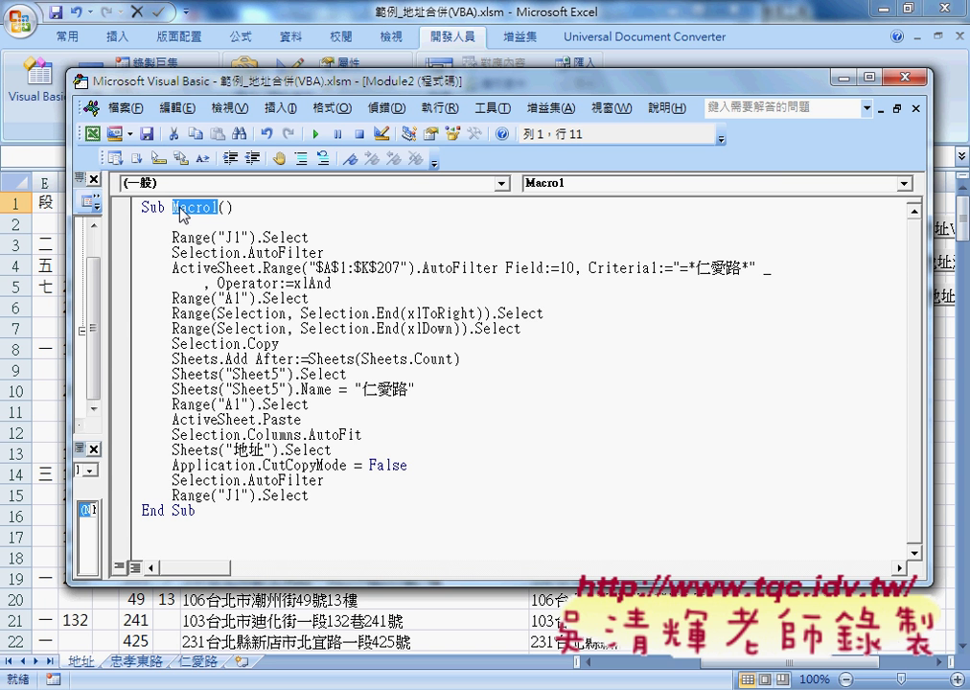
pyautogui.click(211, 224)
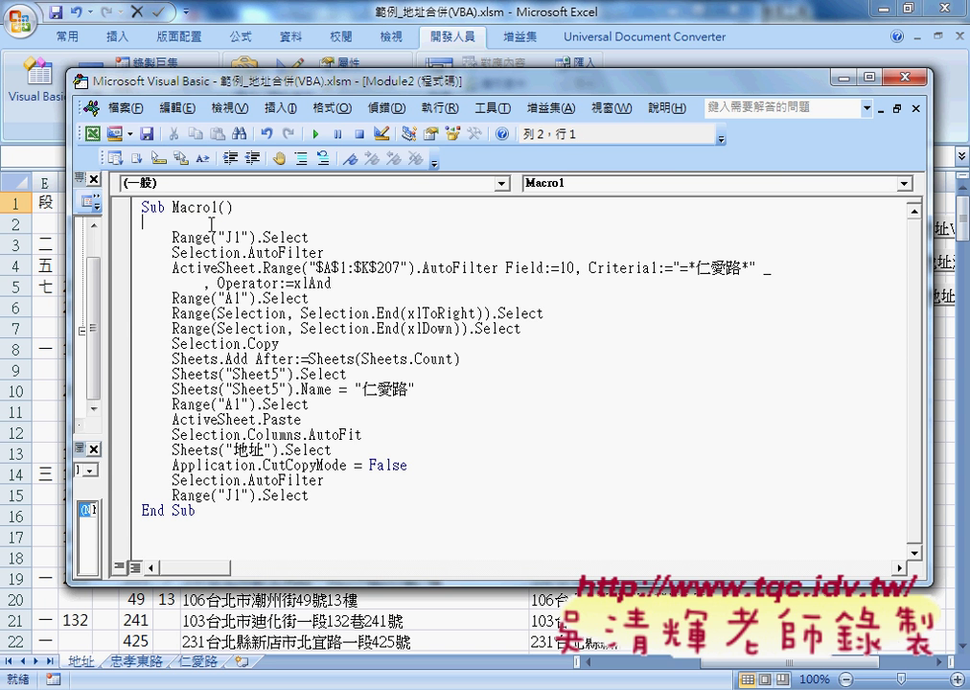
pyautogui.press('Tab')
pyautogui.write("'1.")
pyautogui.press('Down')
pyautogui.press('End')
pyautogui.press('Return')
pyautogui.write("'")
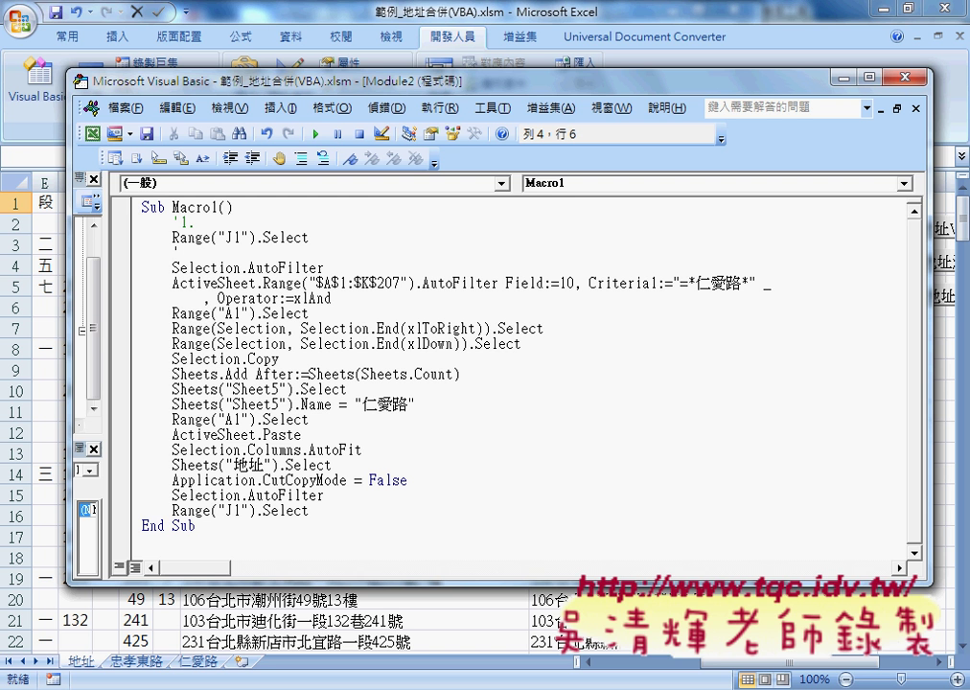
pyautogui.write('2.')
# Step: Add the '3. comment after the AutoFilter criterion statement
pyautogui.press('Down')
pyautogui.press('End')
pyautogui.press('Return')
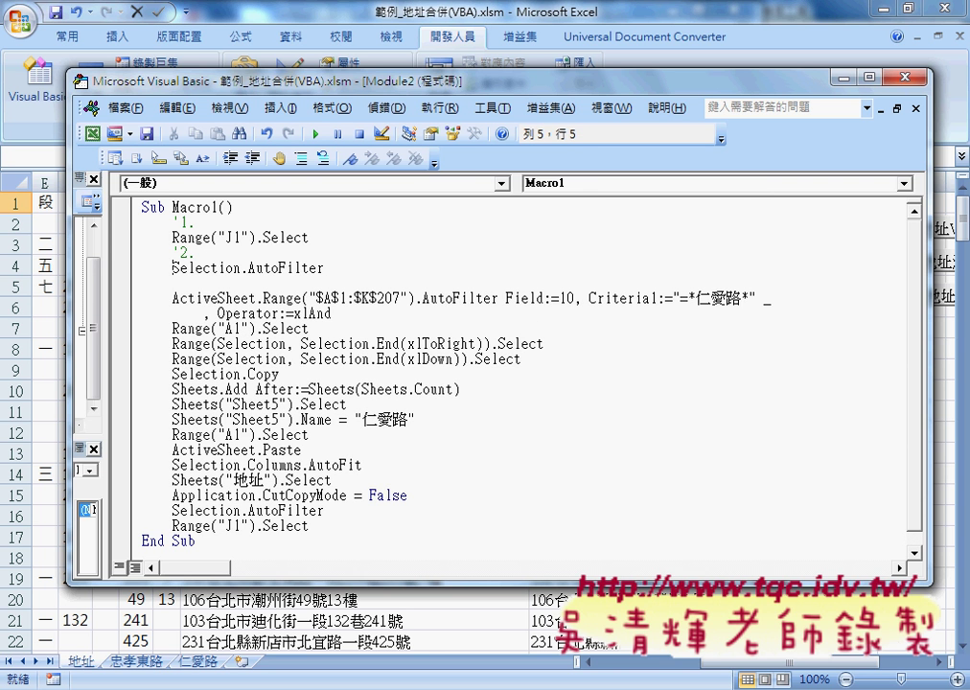
pyautogui.press('BackSpace')
pyautogui.press('BackSpace')
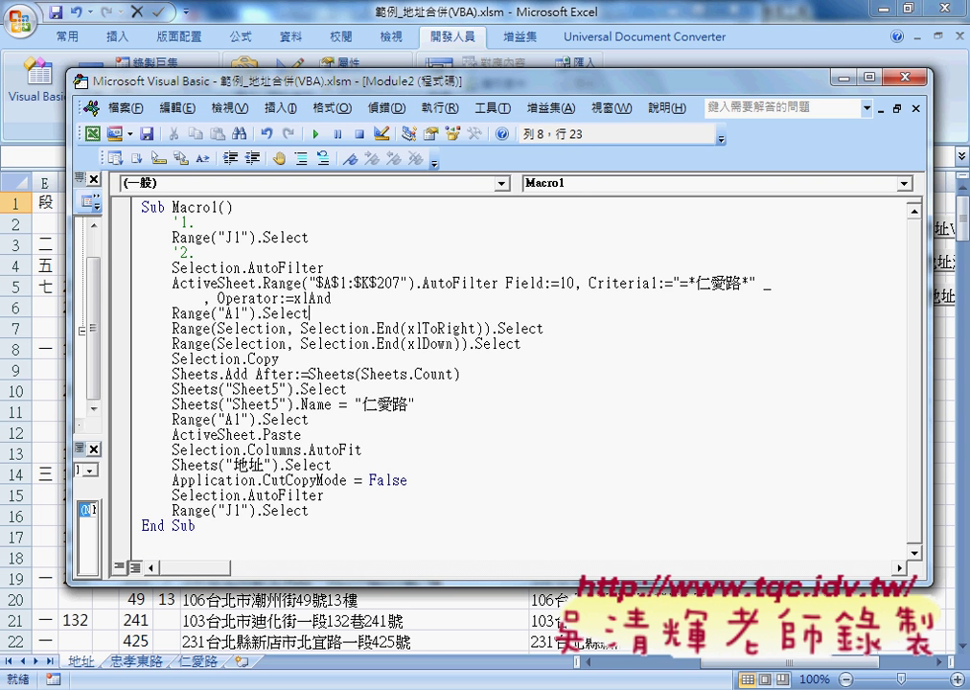
pyautogui.press('Down')
pyautogui.press('End')
pyautogui.press('Return')
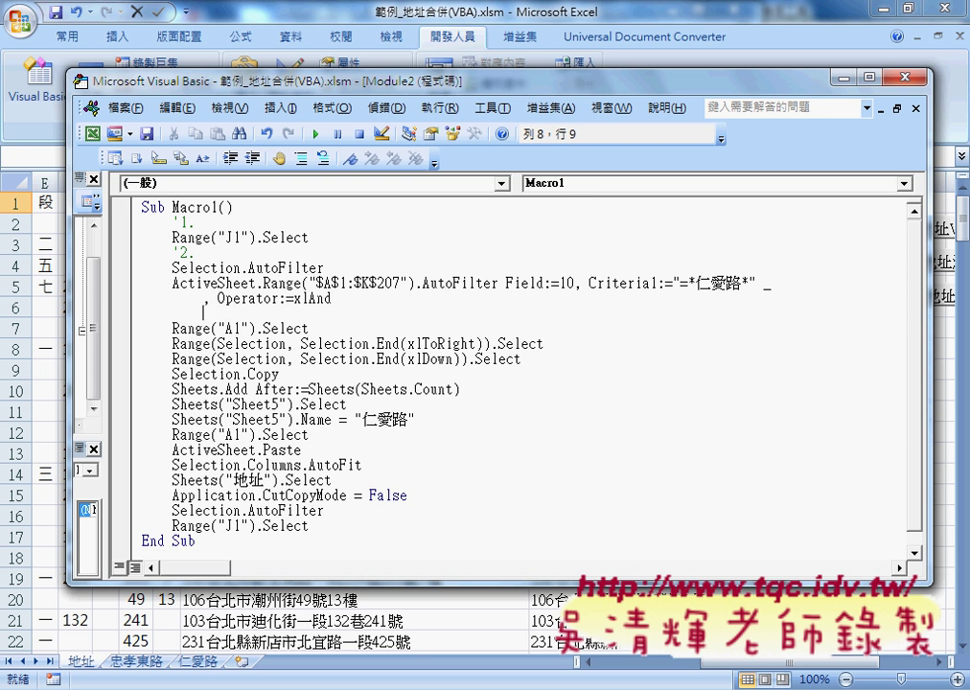
pyautogui.press('BackSpace')
pyautogui.press('BackSpace')
pyautogui.press('BackSpace')
pyautogui.write("'")
pyautogui.write('.')
pyautogui.press('Left')
pyautogui.write('3')
# Step: Add '4. after the xlDown selection line and '5. after Selection.Copy
pyautogui.click(196, 342)
pyautogui.press('Down')
pyautogui.press('End')
pyautogui.press('Return')
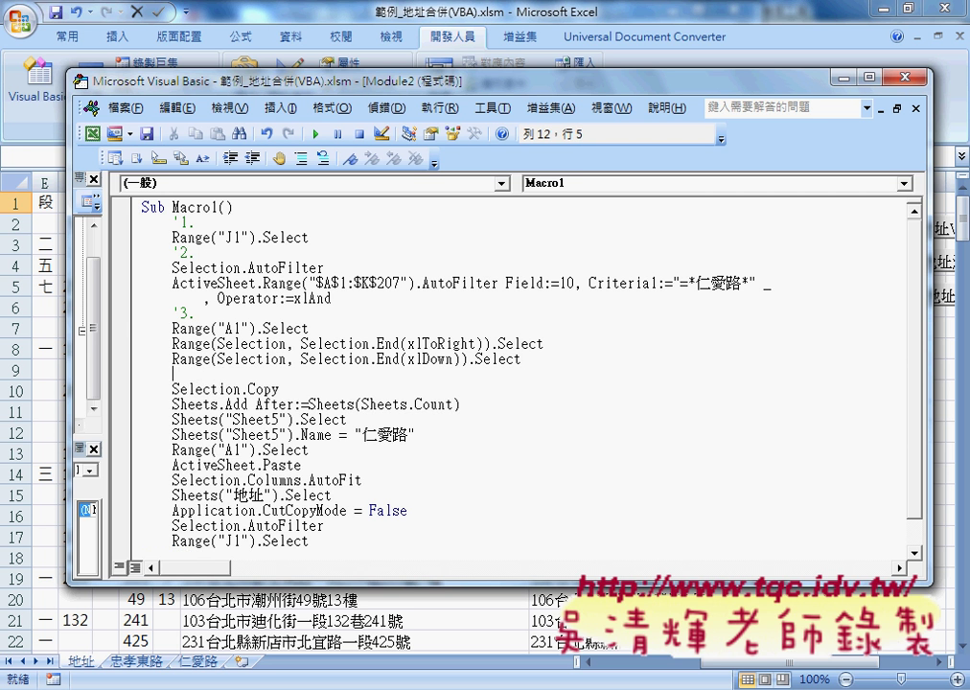
pyautogui.write("'4.")
pyautogui.press('Down')
pyautogui.press('End')
pyautogui.press('Return')
pyautogui.write("'")
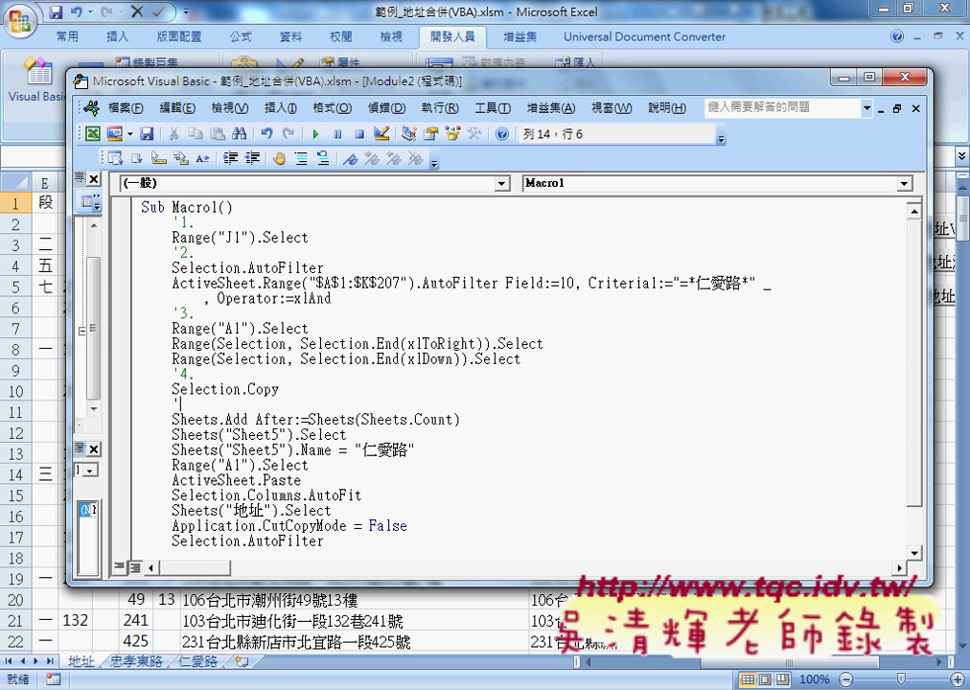
pyautogui.write('5.')
# Step: Add '6. after the sheet-rename line and '7 after ActiveSheet.Paste
pyautogui.press('Down')
pyautogui.press('Down')
pyautogui.press('Down')
pyautogui.press('End')
pyautogui.press('Return')
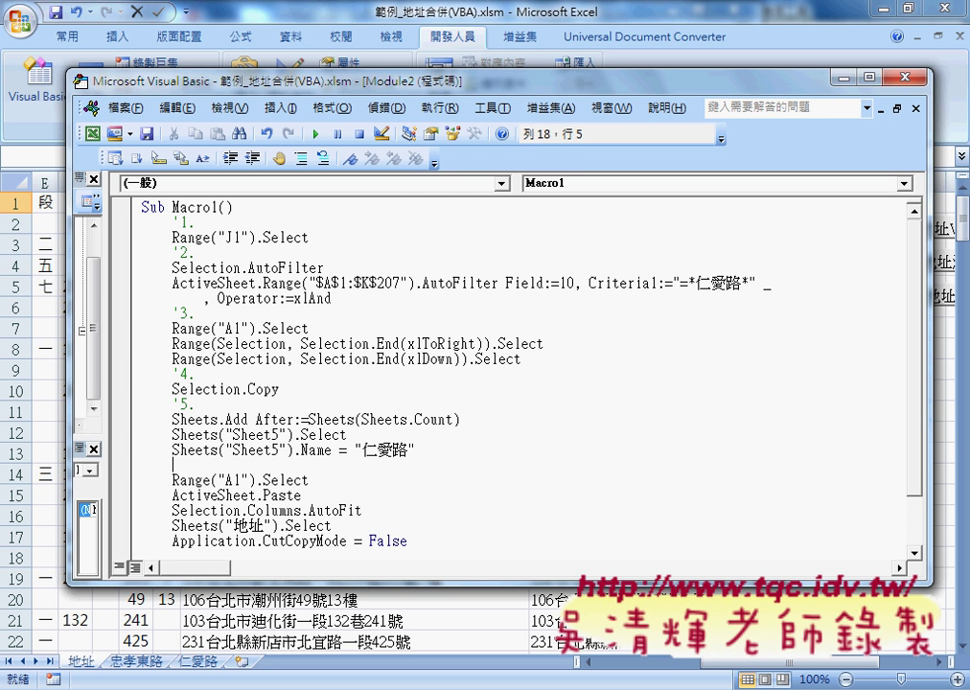
pyautogui.write("'")
pyautogui.write('6.')
pyautogui.press('Down')
pyautogui.press('Down')
pyautogui.press('Right')
pyautogui.press('Right')
pyautogui.press('Right')
pyautogui.press('Right')
pyautogui.press('Right')
pyautogui.press('Right')
pyautogui.press('Right')
pyautogui.press('Right')
pyautogui.press('Down')
pyautogui.press('Down')
pyautogui.press('Down')
pyautogui.press('Up')
pyautogui.press('Up')
pyautogui.press('Up')
pyautogui.press('End')
pyautogui.press('Return')
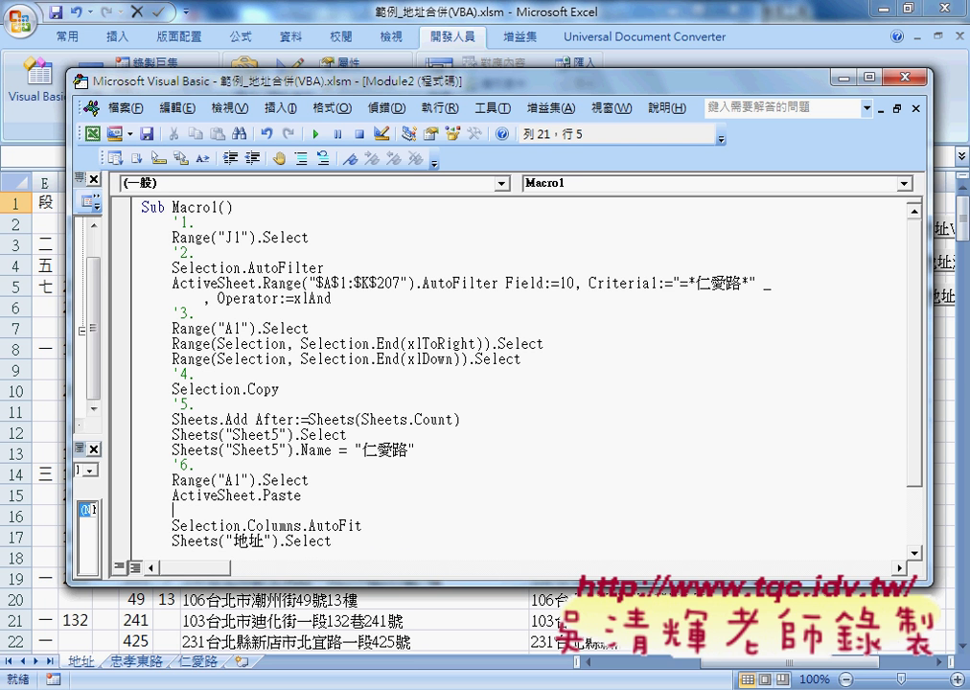
pyautogui.write("'7")
# Step: Add '8. after Selection.Columns.AutoFit and '9. after CutCopyMode = False
pyautogui.press('Down')
pyautogui.press('Down')
pyautogui.press('Down')
pyautogui.press('Down')
pyautogui.press('Down')
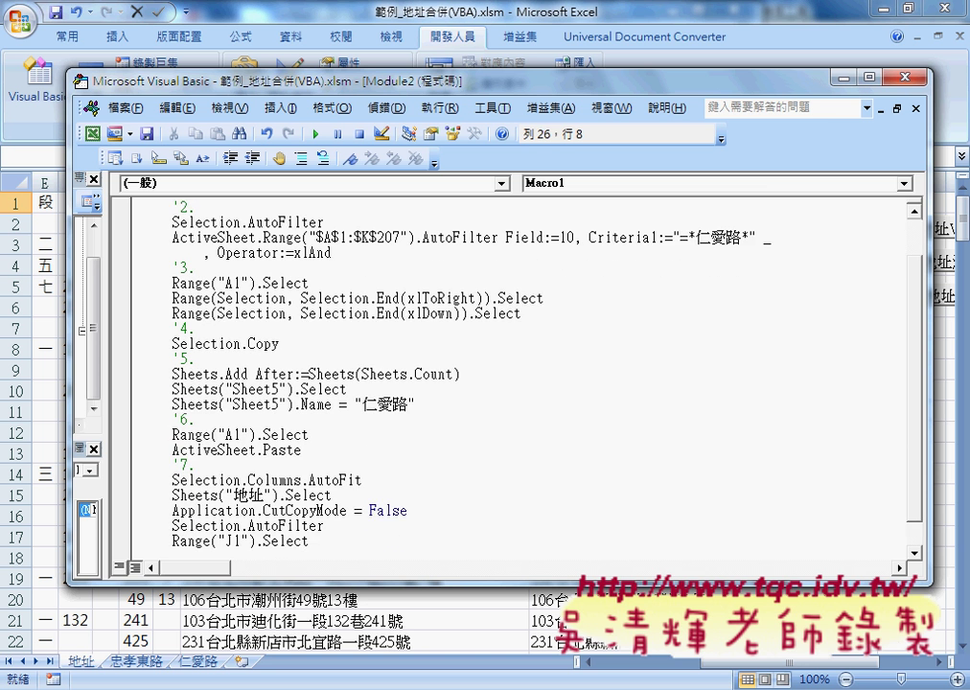
pyautogui.press('Down')
pyautogui.press('End')
pyautogui.press('Up')
pyautogui.press('Up')
pyautogui.press('Up')
pyautogui.press('Up')
pyautogui.press('Up')
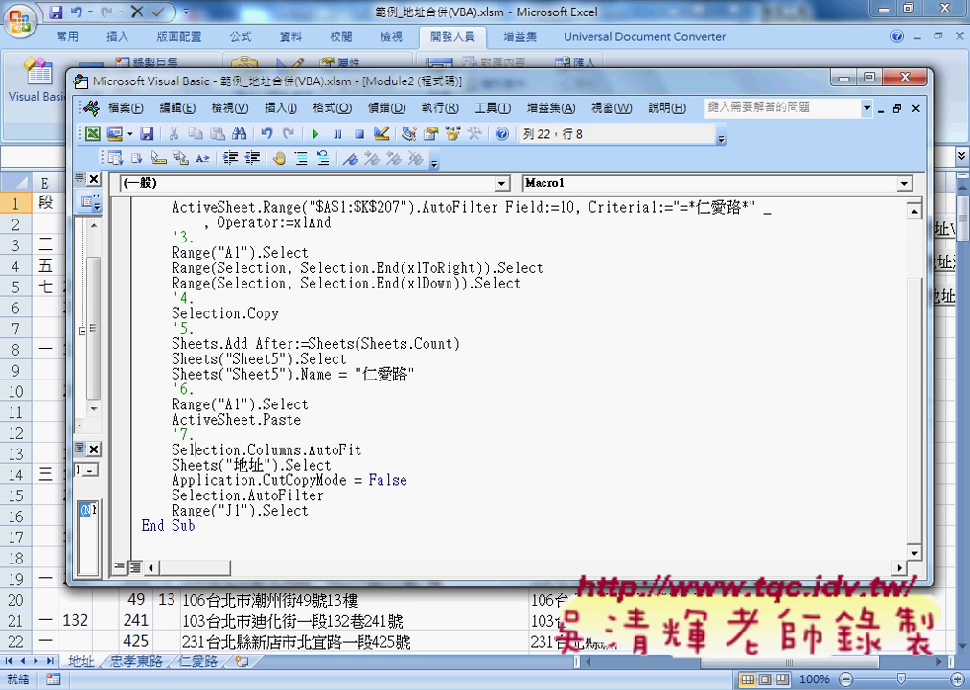
pyautogui.press('End')
pyautogui.press('Return')
pyautogui.write("'")
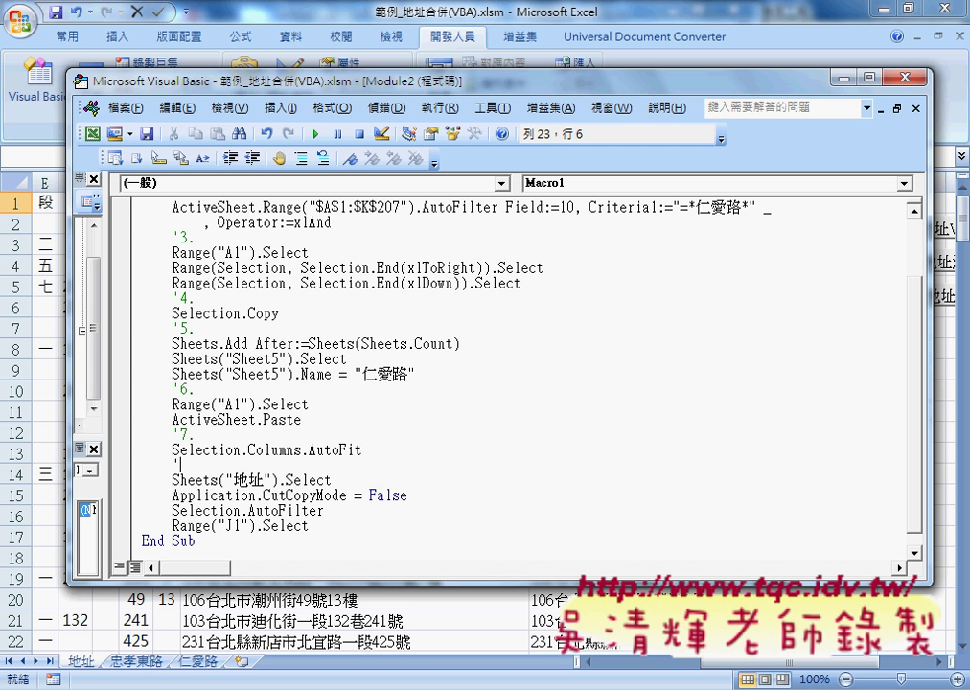
pyautogui.write('8.')
pyautogui.press('Down')
pyautogui.press('Down')
pyautogui.press('End')
pyautogui.press('Return')
pyautogui.write("'")
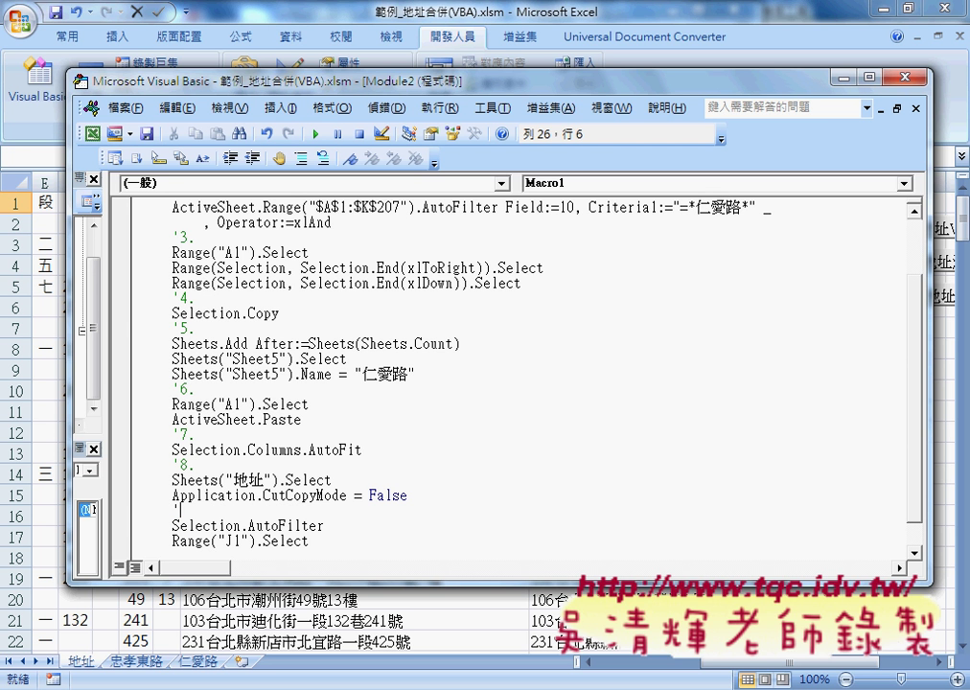
pyautogui.write('9.')
pyautogui.press('Down')
# Step: Enlarge the editor and insert S = InputBox("請輸入關鍵字!!") as Macro1's first line
pyautogui.moveTo(362, 583); pyautogui.dragTo(362, 654)
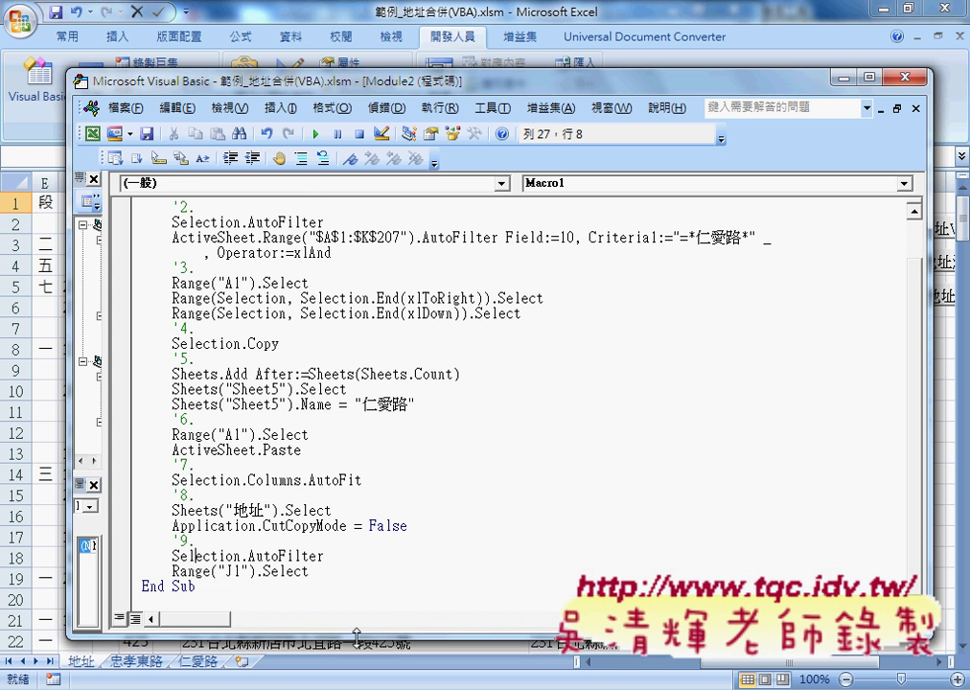
pyautogui.scroll(1, 385, 517)
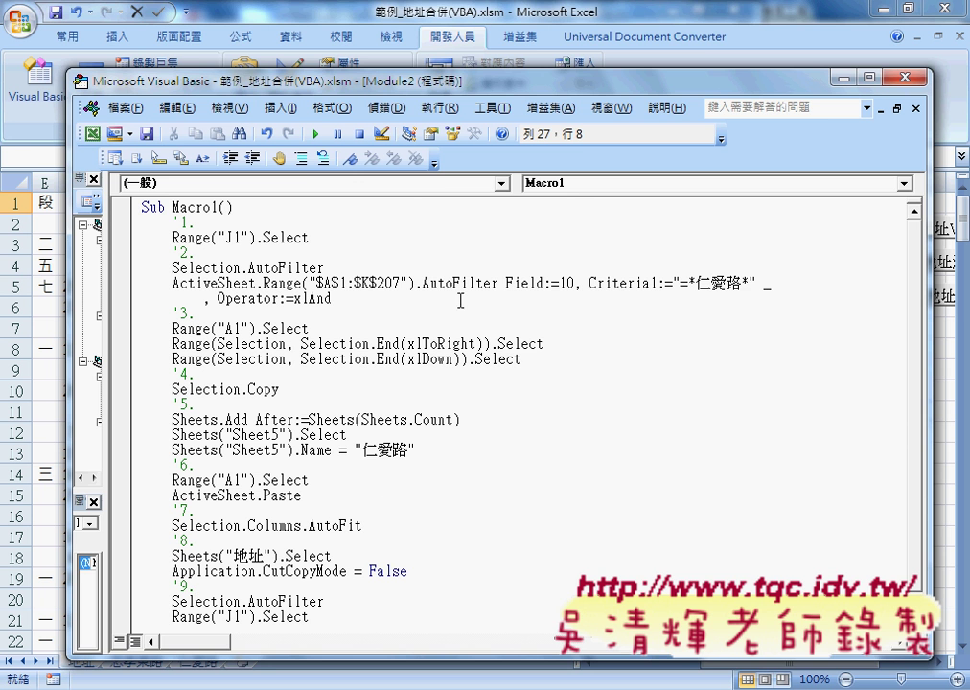
pyautogui.moveTo(474, 70)
pyautogui.mouseDown()
pyautogui.moveTo(479, 3)
pyautogui.moveTo(474, 43)
pyautogui.mouseUp()
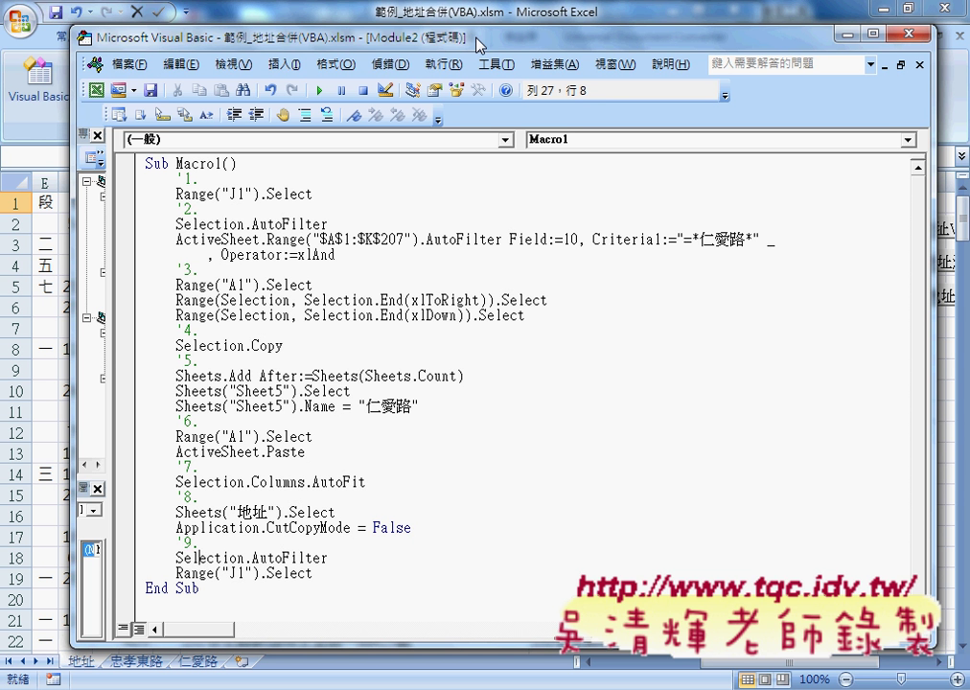
pyautogui.click(299, 161)
pyautogui.press('Return')
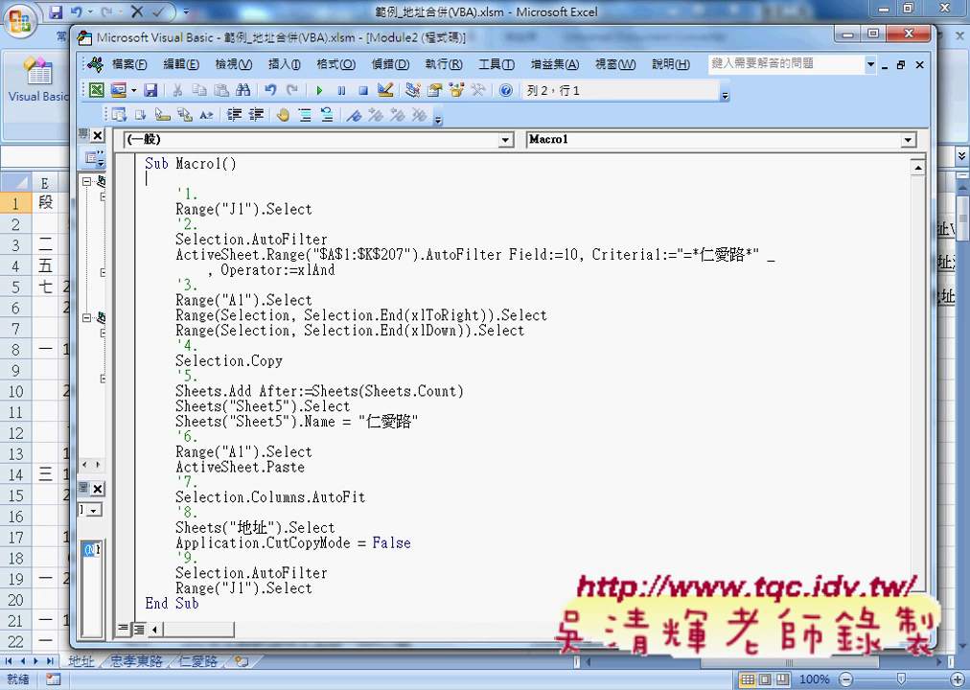
pyautogui.press('Tab')
pyautogui.write('S')
pyautogui.write('=in')
pyautogui.write('put')
pyautogui.write('box')
pyautogui.write('(')
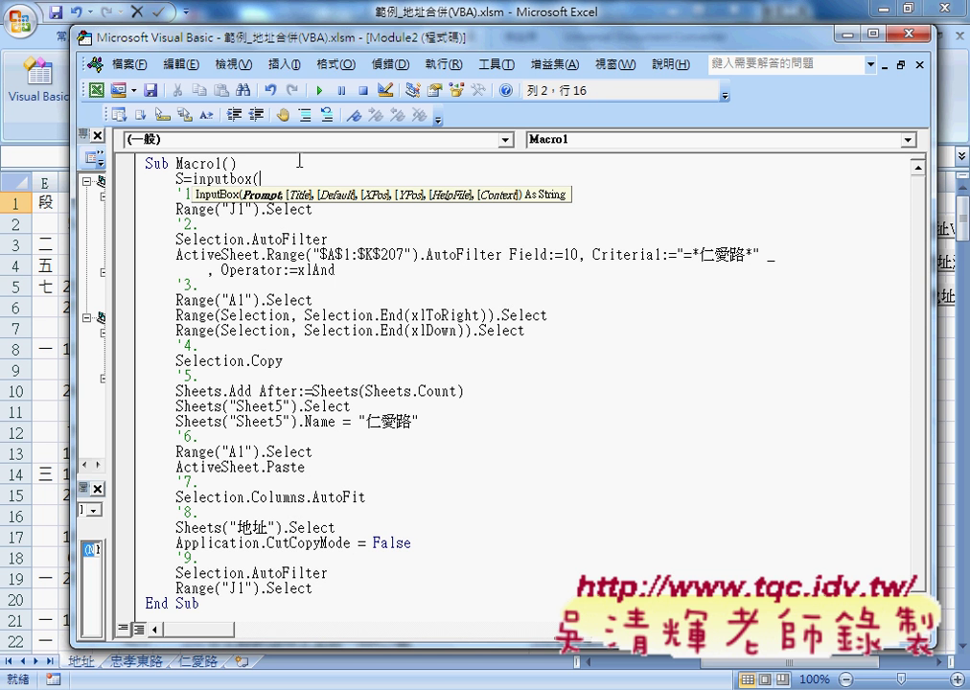
pyautogui.write('""')
pyautogui.write(')')
pyautogui.press('Left')
pyautogui.press('Left')
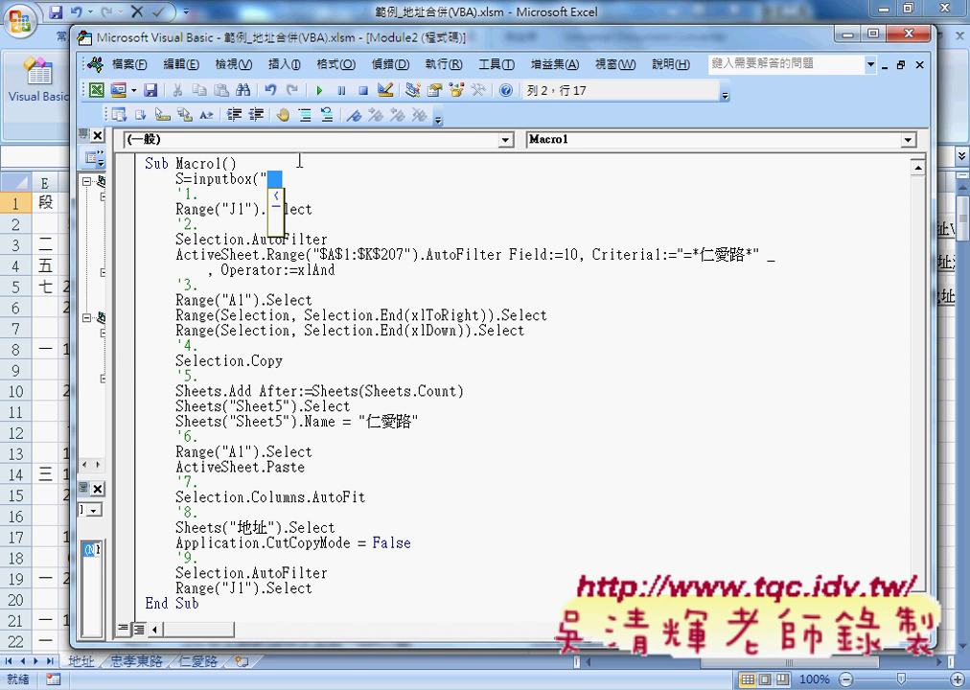
pyautogui.write('請書輸入')
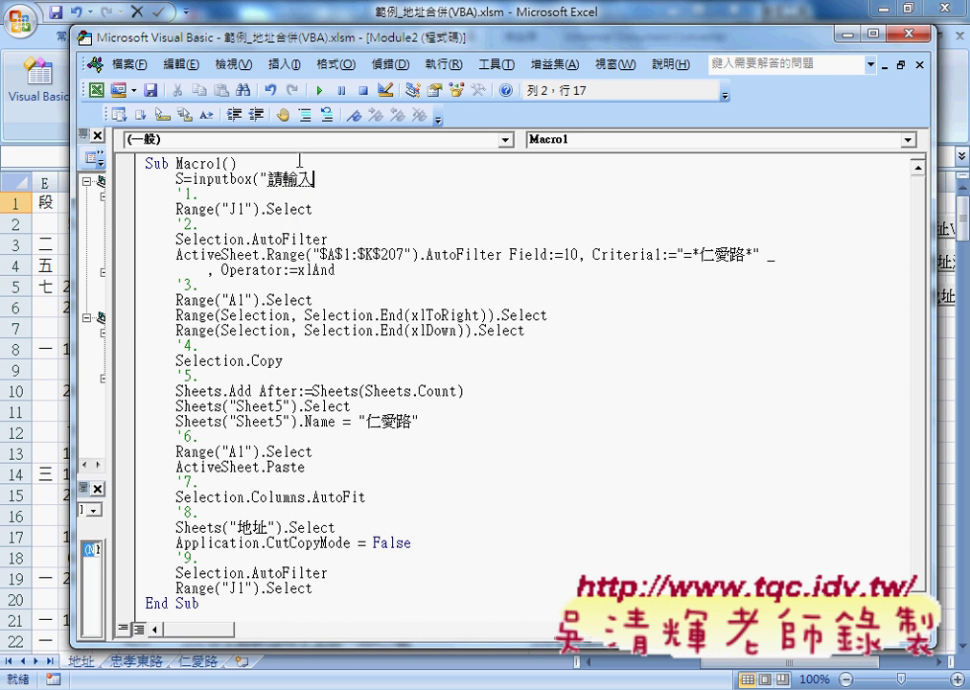
pyautogui.write('關鍵')
pyautogui.write('字')
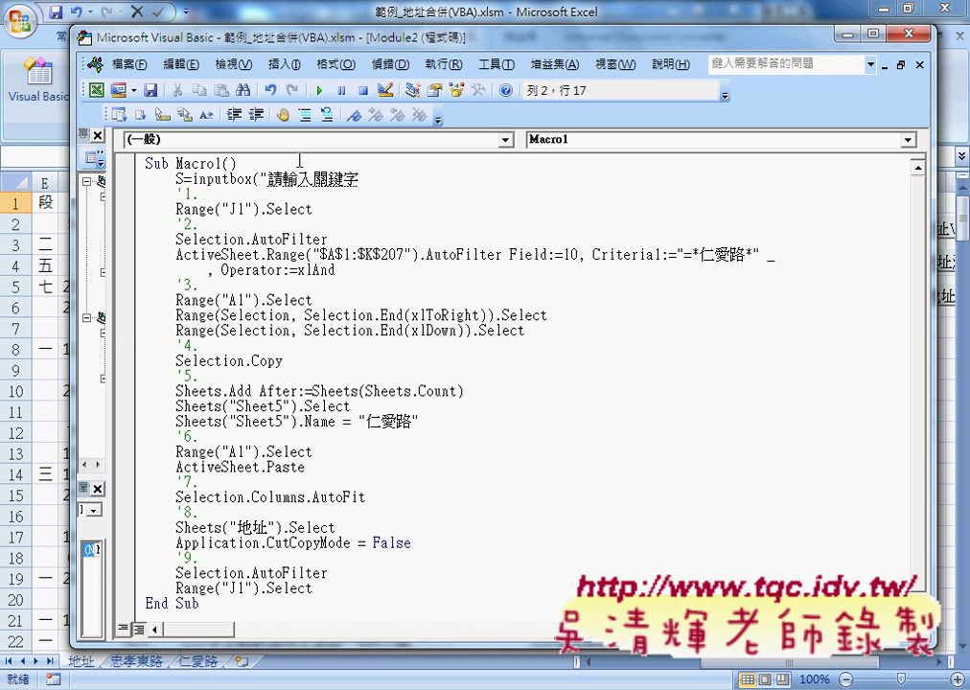
pyautogui.write('!!')
pyautogui.press('Return')
pyautogui.click(275, 180)
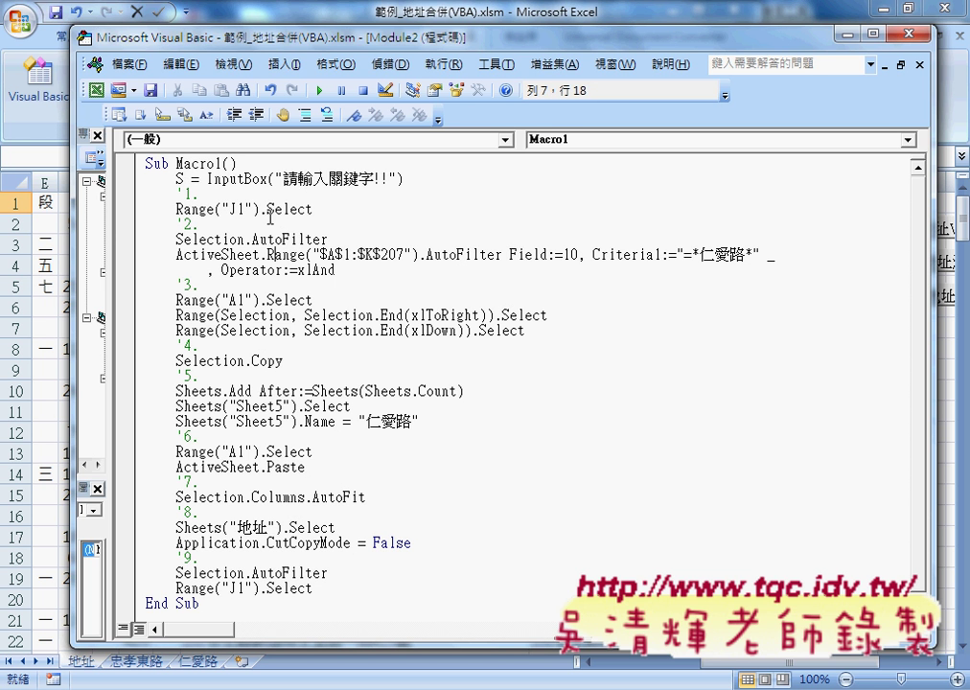
# Step: Highlight the InputBox call, the variable S, and the street name in the filter criterion
pyautogui.moveTo(206, 180); pyautogui.dragTo(313, 179)
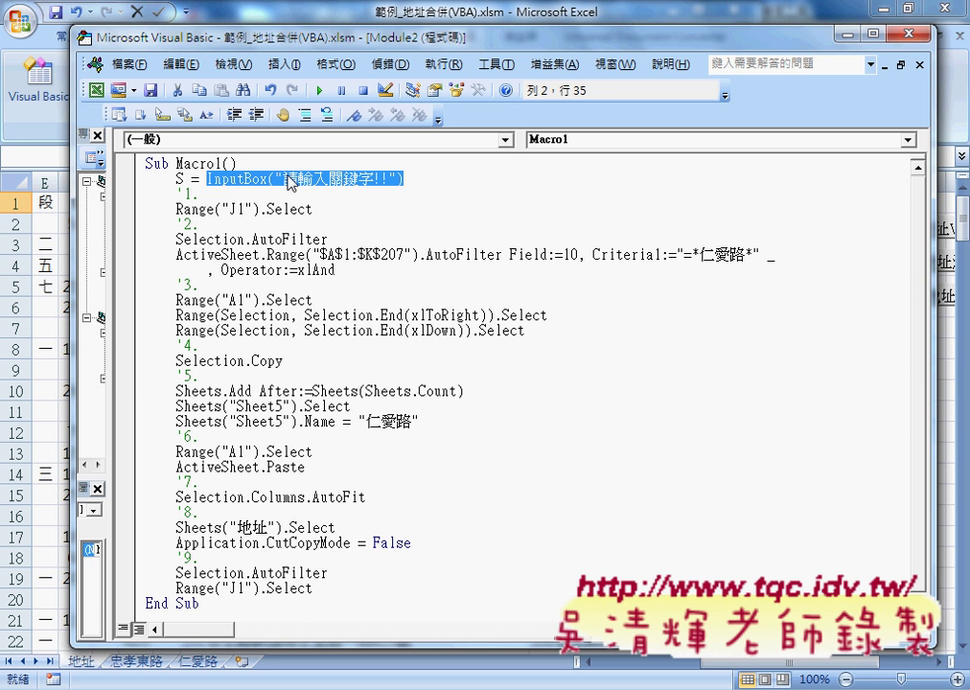
pyautogui.doubleClick(179, 178)
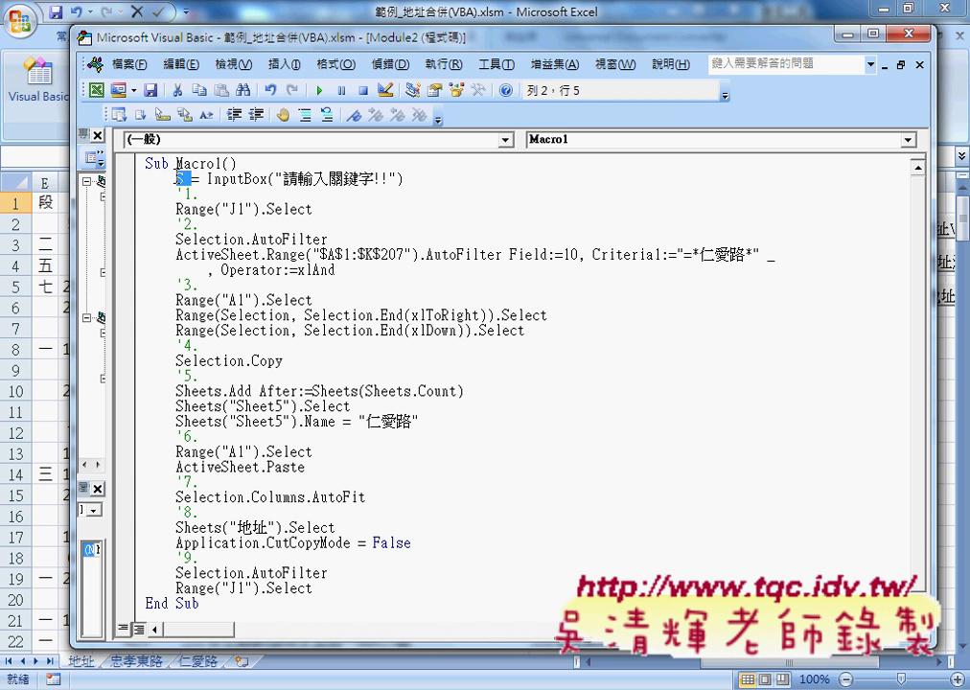
pyautogui.moveTo(699, 255); pyautogui.dragTo(746, 255)
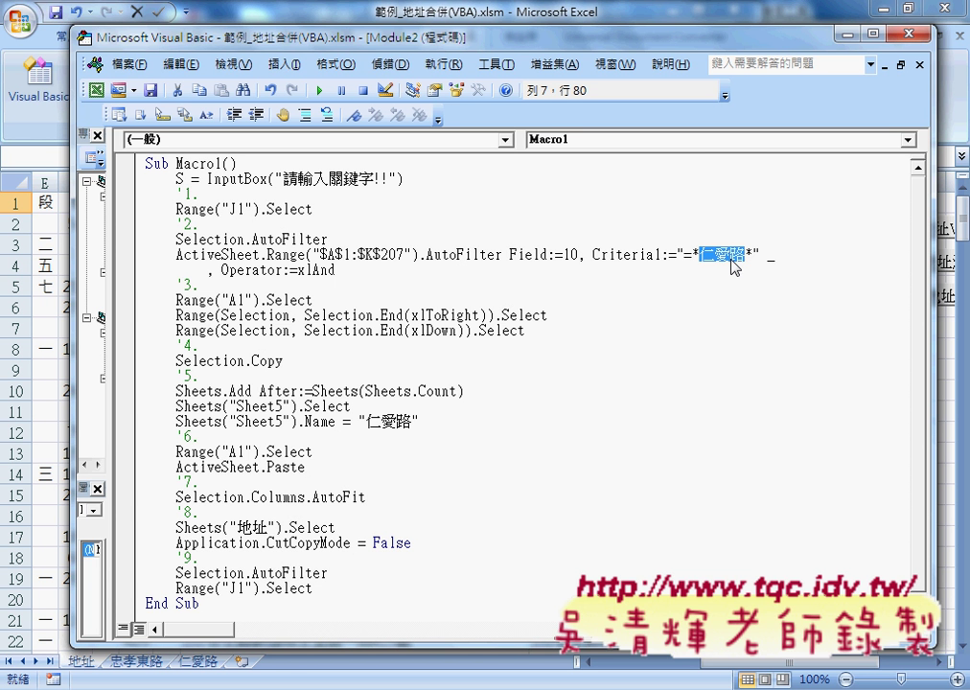
# Step: Change the AutoFilter criterion to Criteria1:="=*" & S & "*" in place of 仁愛路
pyautogui.write('""')
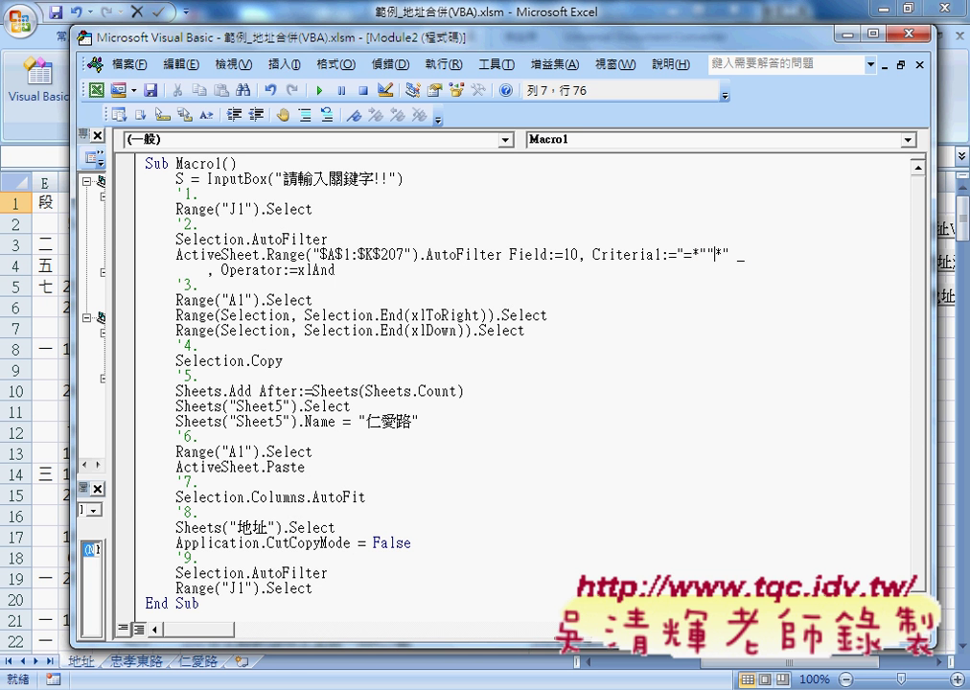
pyautogui.press('Left')
pyautogui.write('&&')
pyautogui.press('Left')
pyautogui.write('S')
pyautogui.press('Left')
pyautogui.press('Left')
pyautogui.press('Right')
pyautogui.press('Right')
pyautogui.press('Right')
# Step: Highlight S in the InputBox line and in the filter criterion to show they are linked
pyautogui.moveTo(700, 255); pyautogui.dragTo(766, 256)
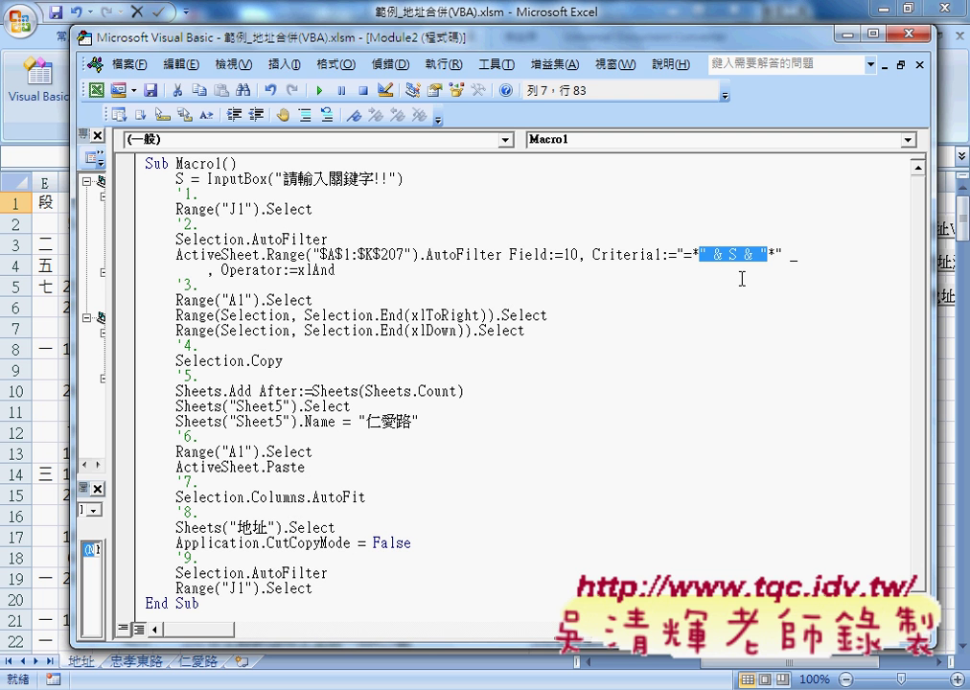
pyautogui.doubleClick(180, 179)
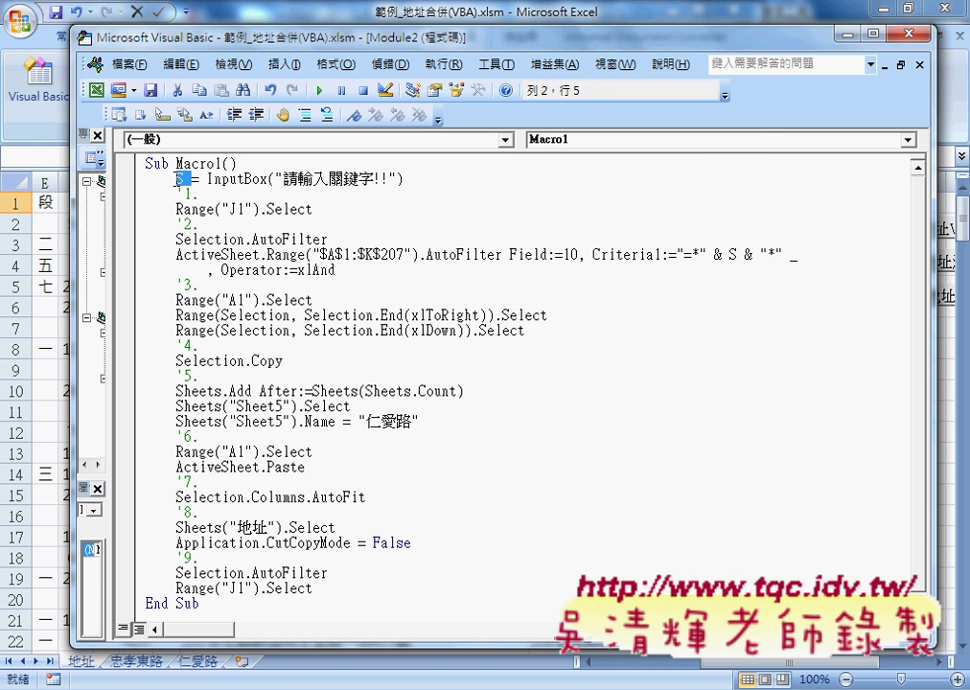
pyautogui.doubleClick(732, 255)
pyautogui.moveTo(592, 255); pyautogui.dragTo(656, 255)
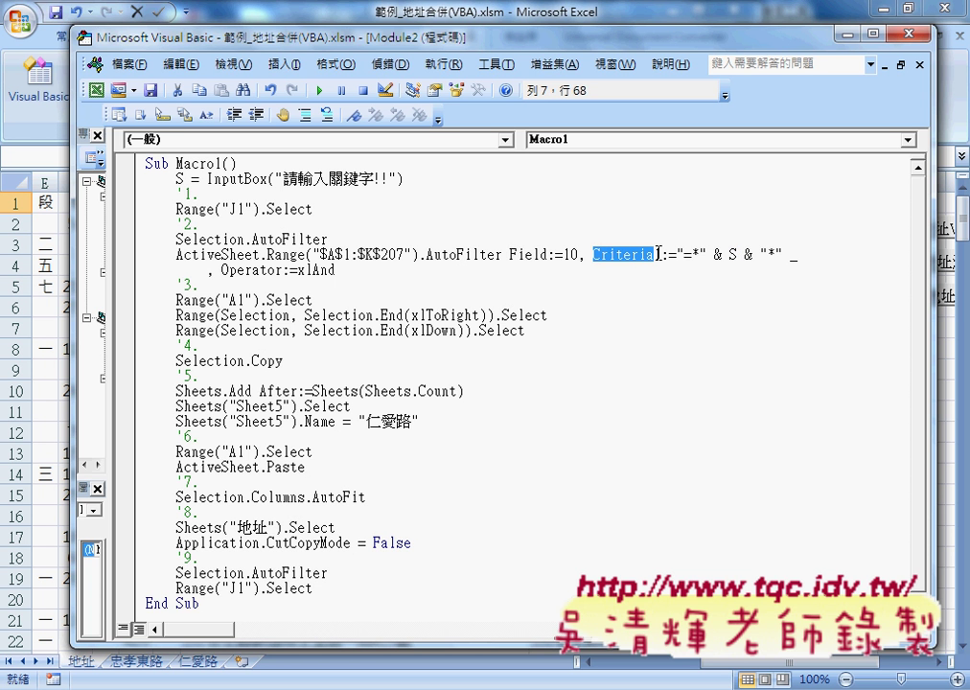
pyautogui.moveTo(509, 255); pyautogui.dragTo(546, 255)
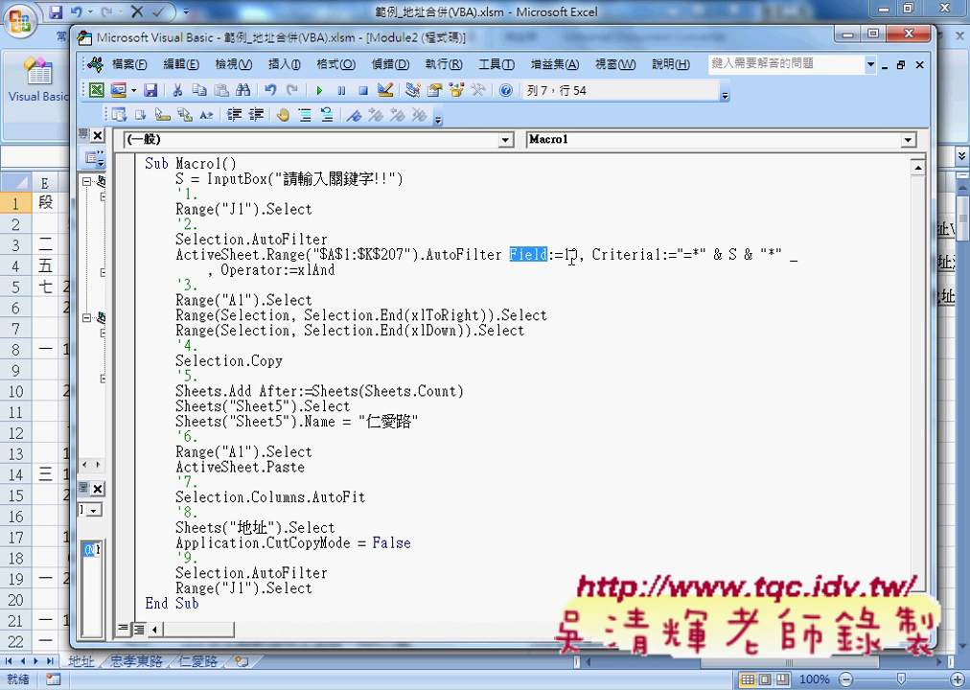
pyautogui.moveTo(563, 255); pyautogui.dragTo(579, 254)
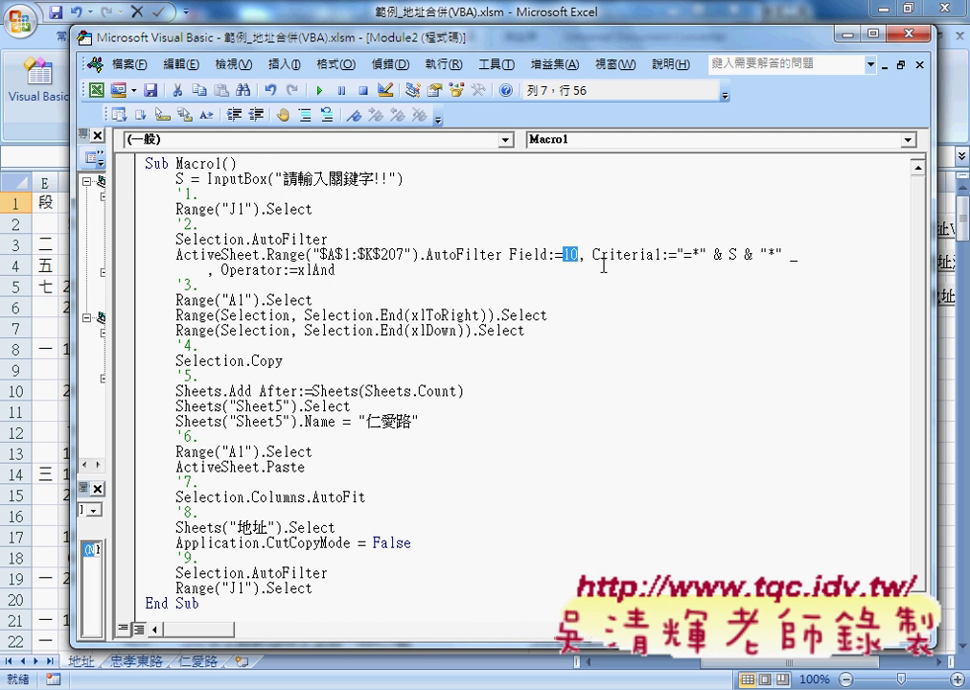
pyautogui.scroll(-1, 516, 287)
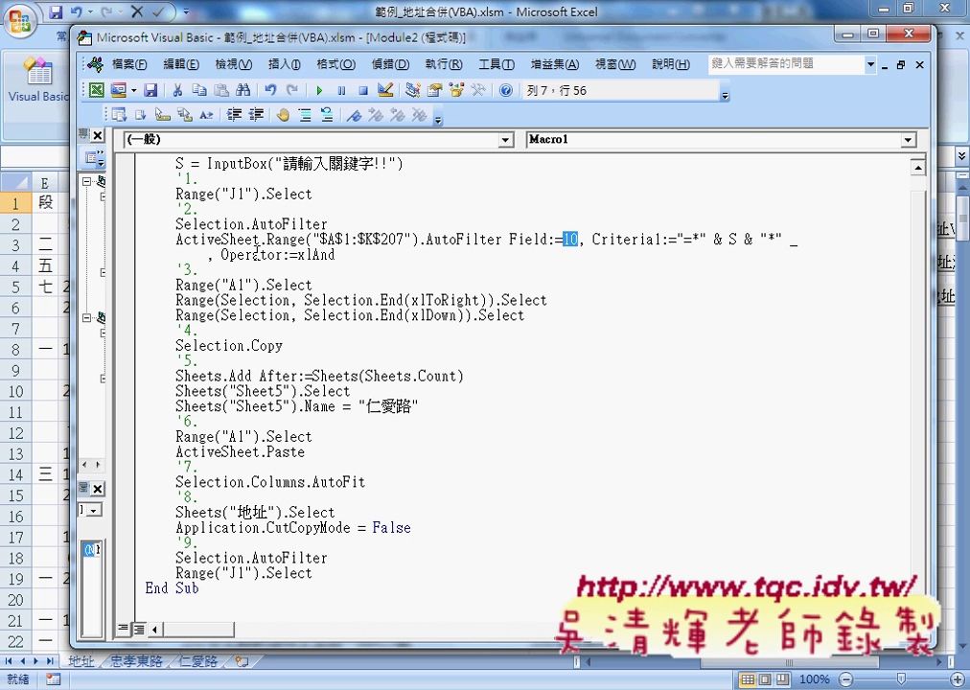
pyautogui.moveTo(223, 255); pyautogui.dragTo(337, 255)
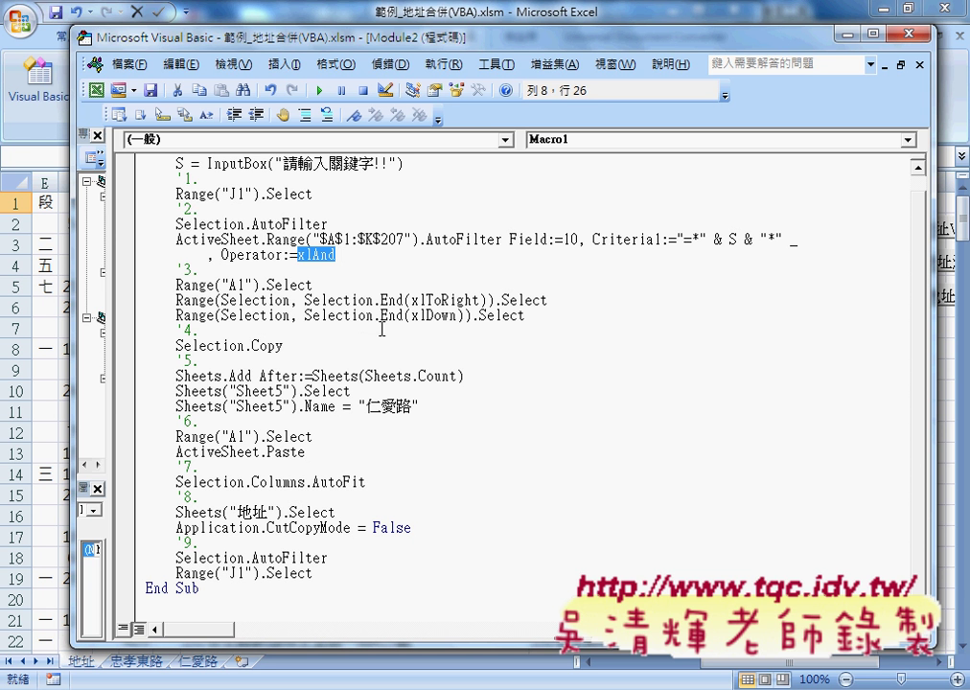
pyautogui.click(267, 285)
pyautogui.click(358, 300)
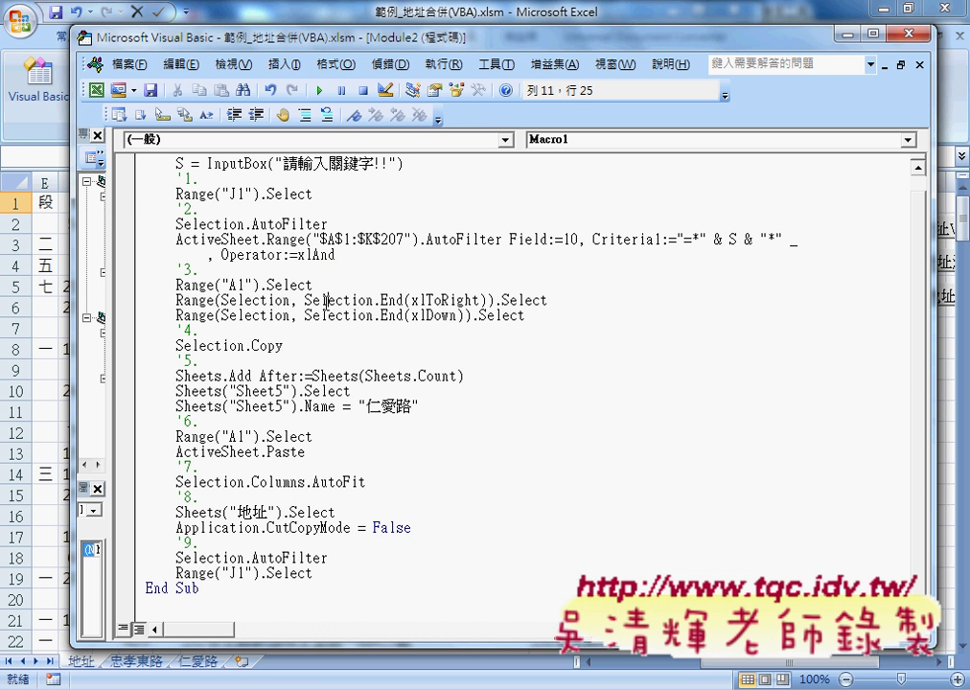
pyautogui.click(336, 315)
pyautogui.click(526, 300)
pyautogui.moveTo(411, 300); pyautogui.dragTo(466, 300)
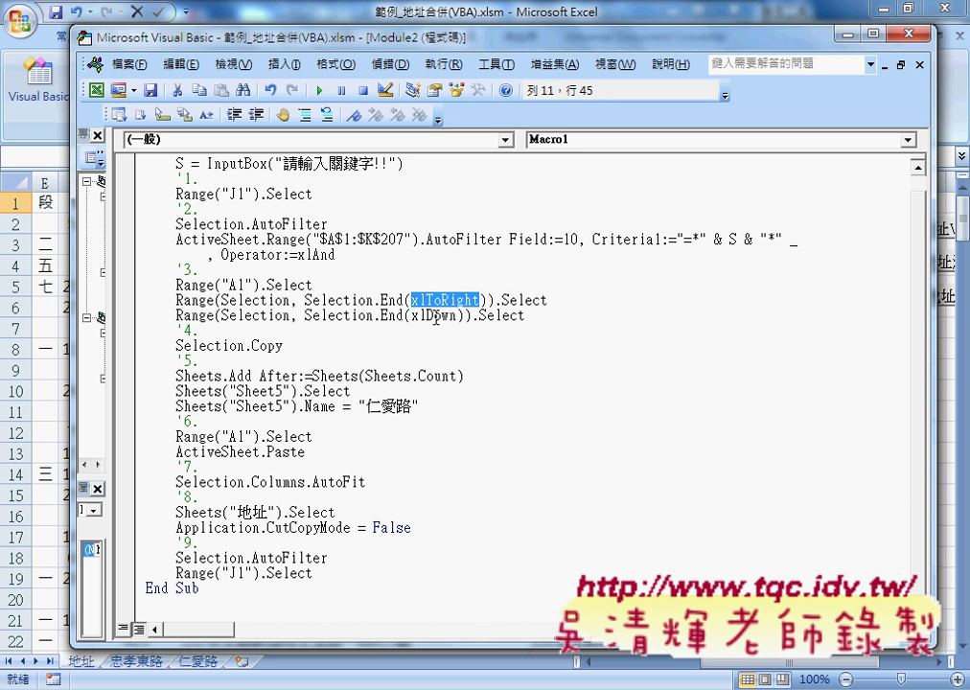
pyautogui.moveTo(411, 315); pyautogui.dragTo(463, 315)
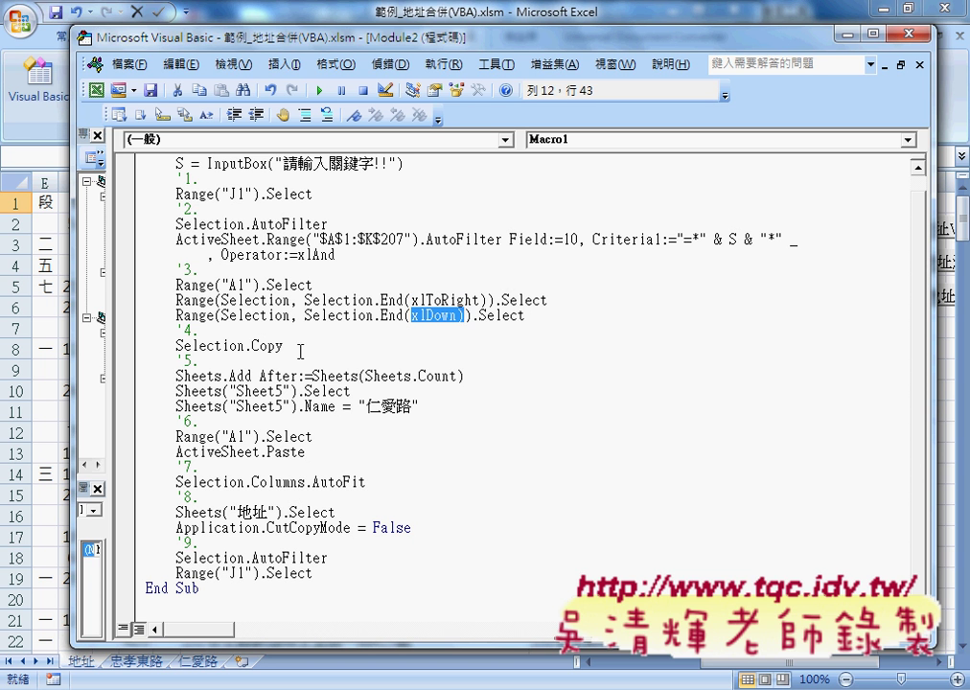
pyautogui.click(268, 344)
pyautogui.moveTo(465, 376); pyautogui.dragTo(177, 377)
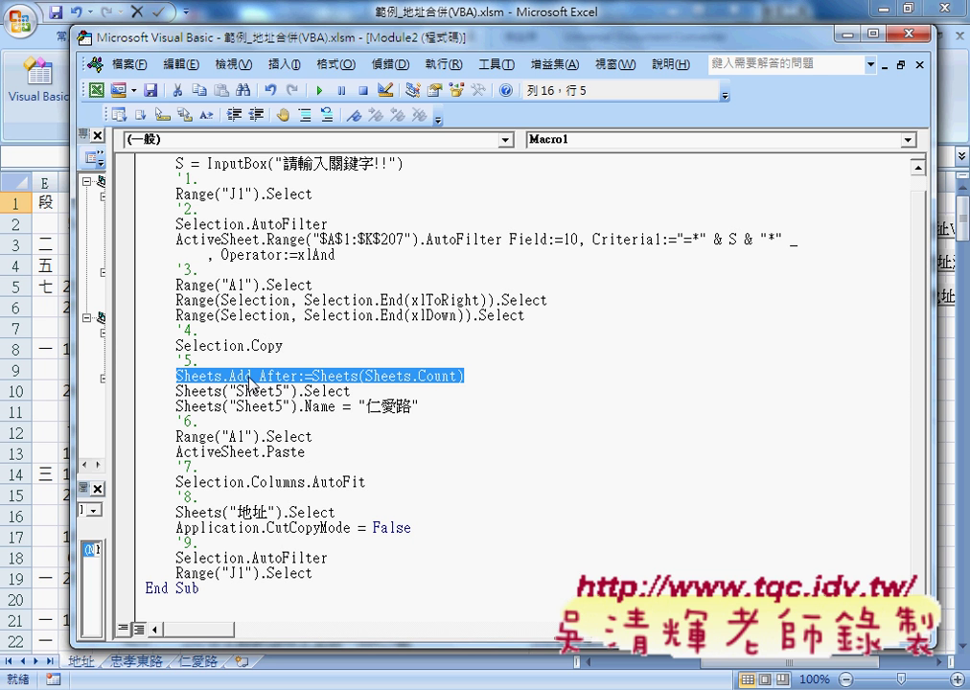
pyautogui.moveTo(230, 375); pyautogui.dragTo(254, 373)
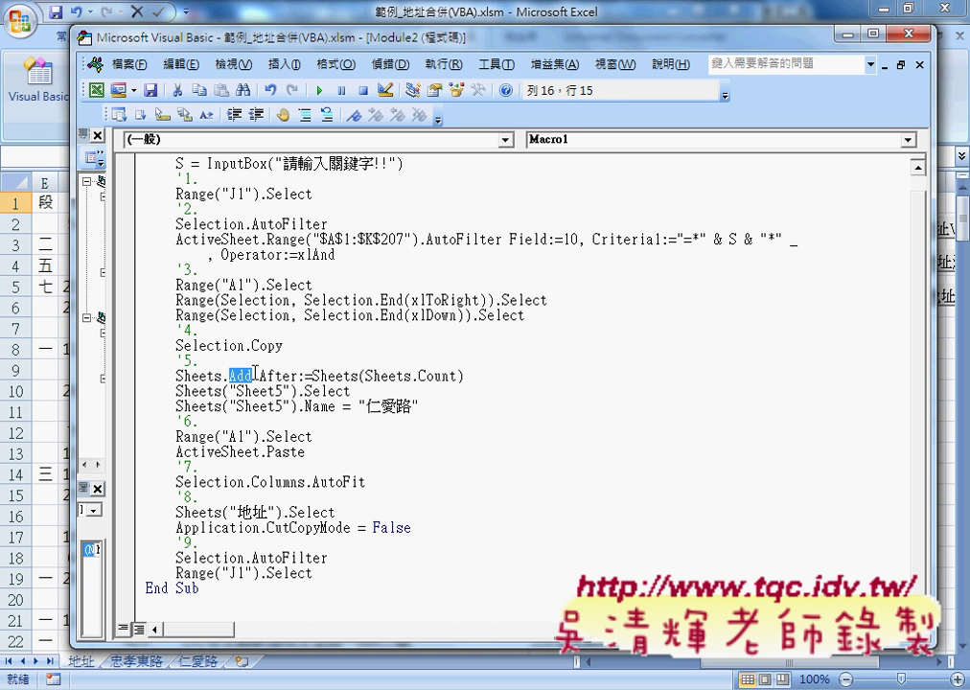
pyautogui.click(314, 376)
pyautogui.moveTo(365, 375); pyautogui.dragTo(456, 376)
pyautogui.hotkey('ctrl', 'c')
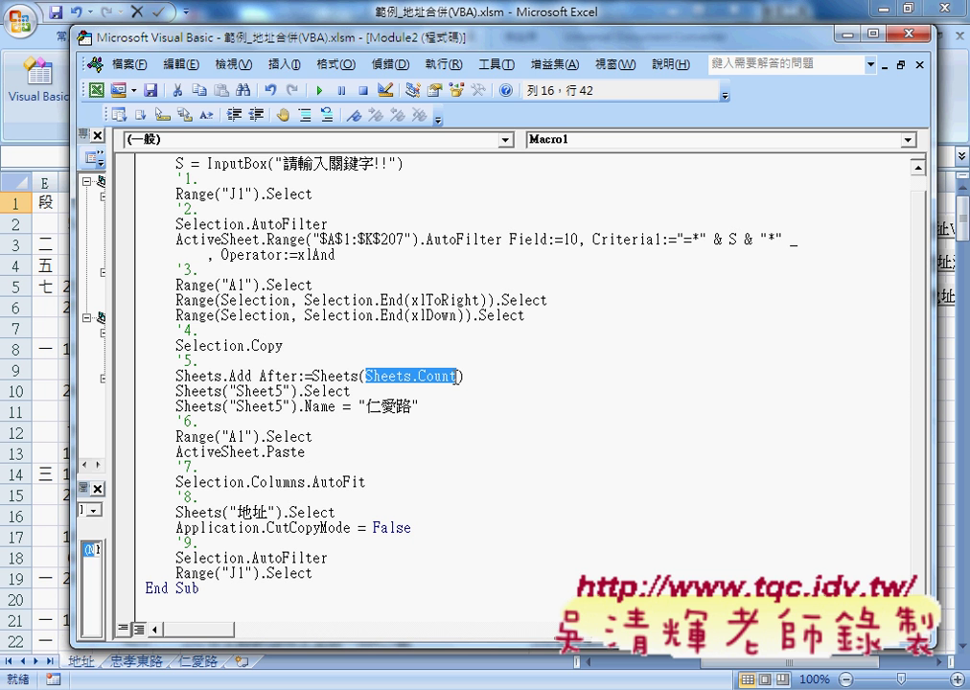
# Step: Delete the Sheets("Sheet5").Select line and replace "仁愛路" with the keyword variable S
pyautogui.moveTo(352, 390); pyautogui.dragTo(149, 397)
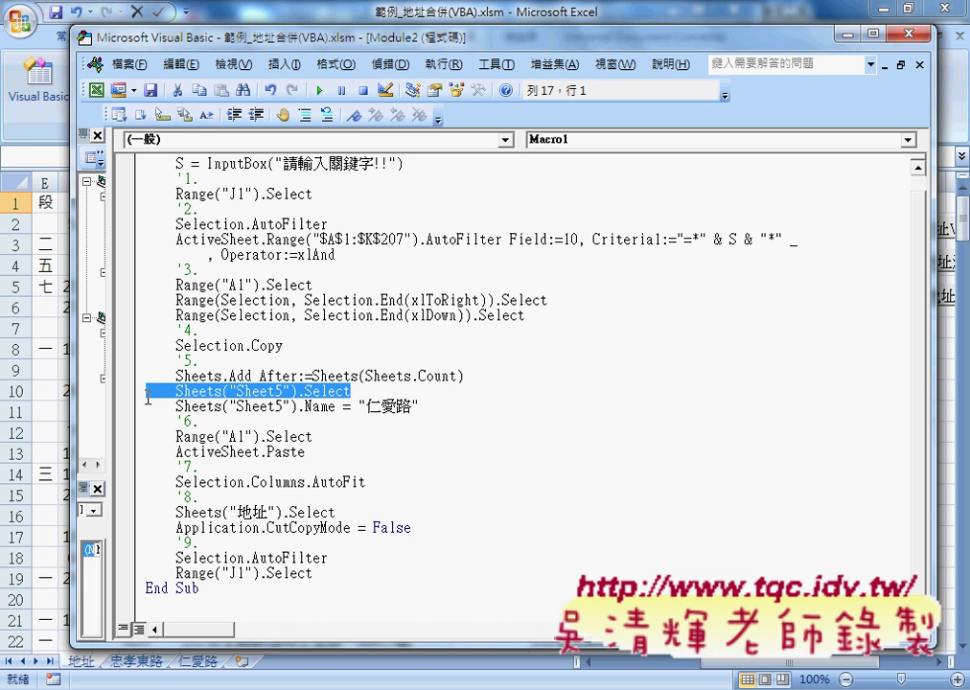
pyautogui.press('Delete')
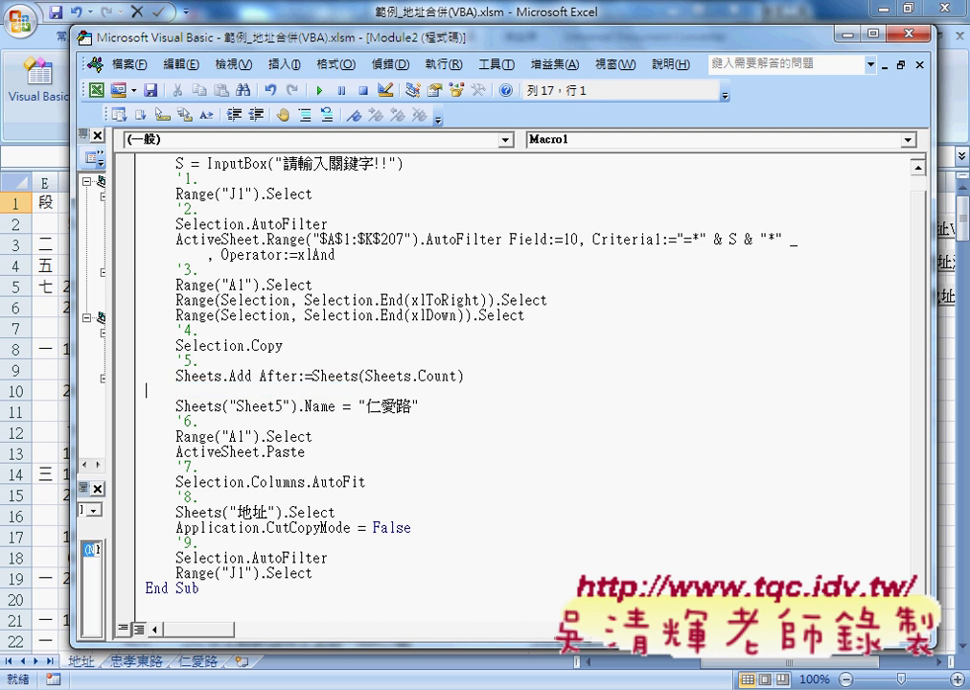
pyautogui.press('BackSpace')
pyautogui.moveTo(358, 406); pyautogui.dragTo(421, 406)
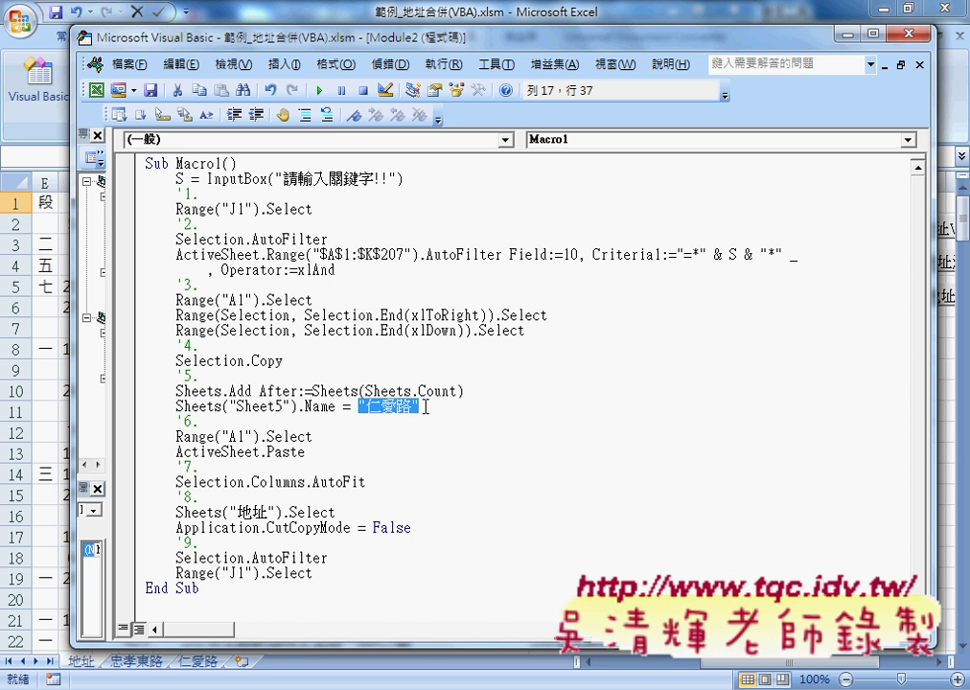
pyautogui.write('S')
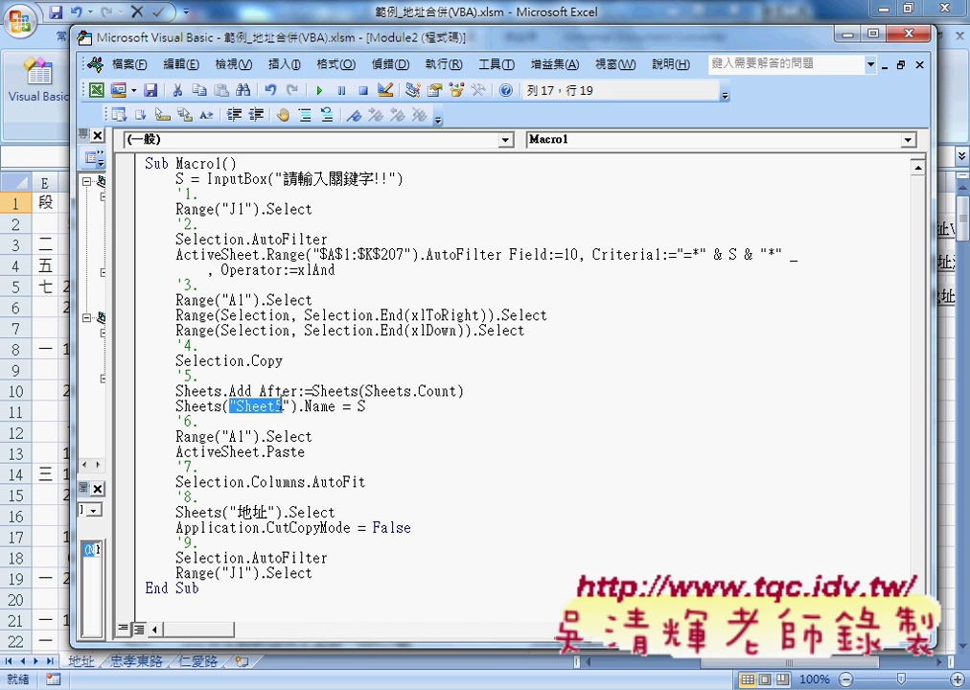
# Step: Replace "Sheet5" with Sheets.Count so the line reads Sheets(Sheets.Count).Name = S
pyautogui.moveTo(229, 406); pyautogui.dragTo(290, 406)
pyautogui.moveTo(365, 391); pyautogui.dragTo(456, 391)
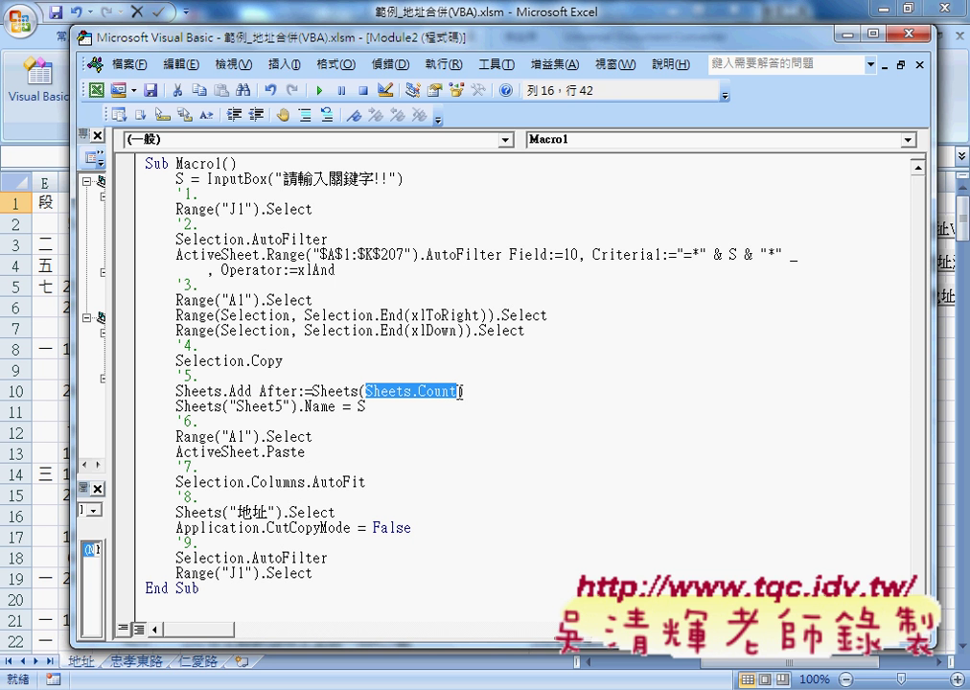
pyautogui.moveTo(287, 406); pyautogui.dragTo(229, 408)
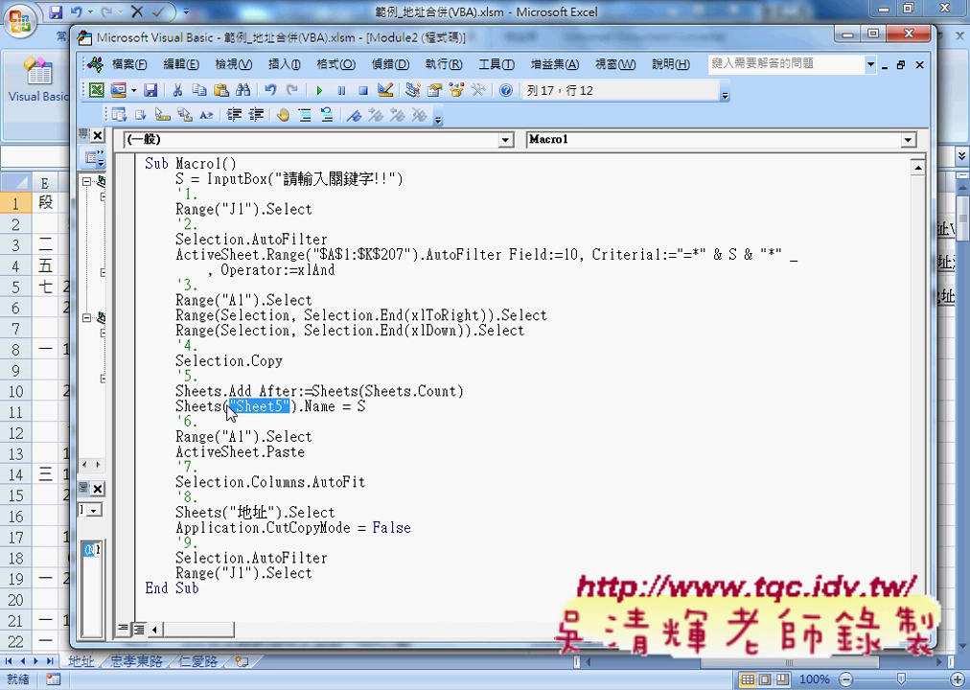
pyautogui.hotkey('ctrl', 'v')
pyautogui.moveTo(320, 406); pyautogui.dragTo(235, 406)
pyautogui.moveTo(366, 406)
pyautogui.mouseDown()
pyautogui.moveTo(328, 406)
pyautogui.moveTo(370, 409)
pyautogui.mouseUp()
pyautogui.doubleClick(391, 406)
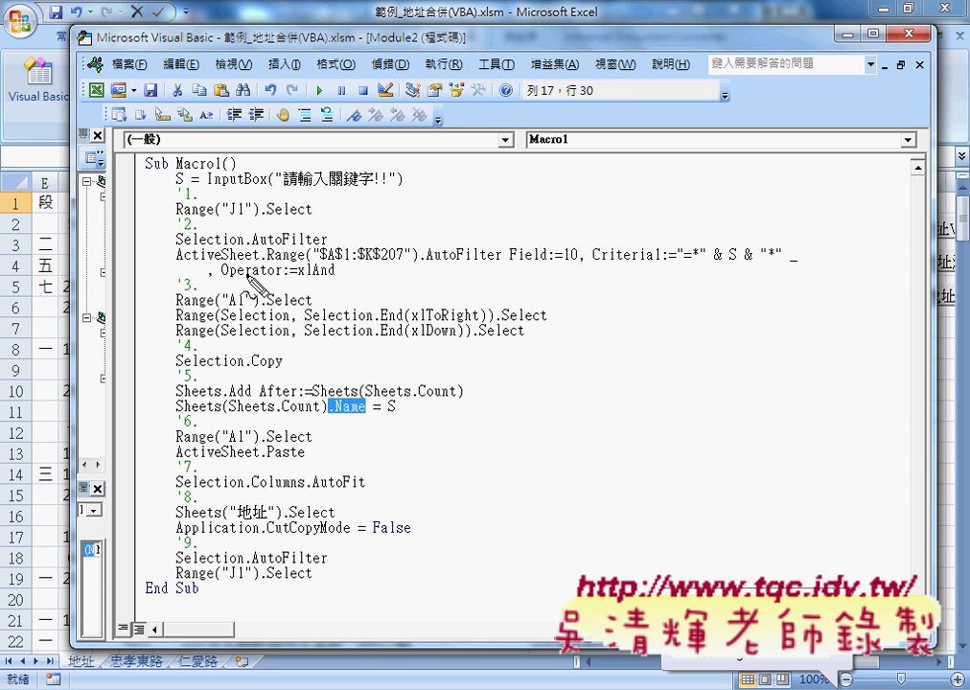
pyautogui.moveTo(192, 171); pyautogui.dragTo(386, 184)
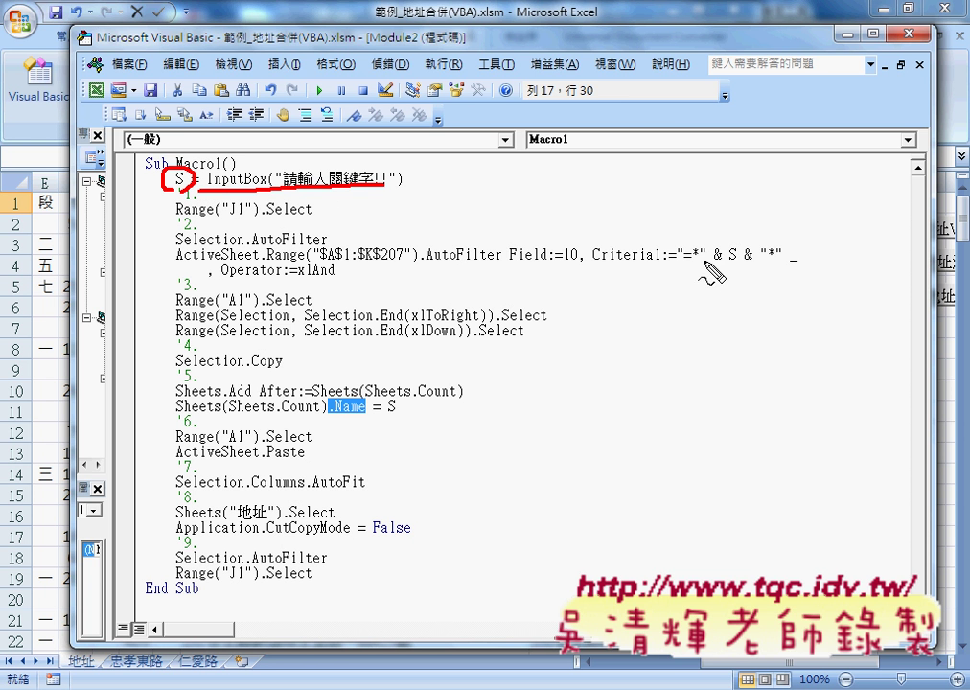
pyautogui.moveTo(701, 247); pyautogui.dragTo(766, 261)
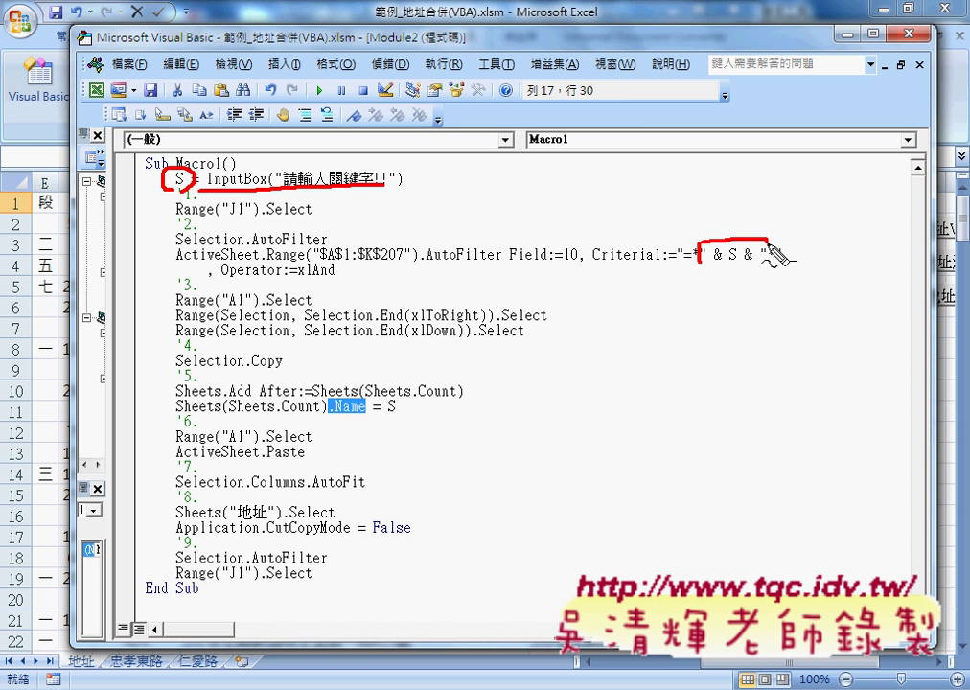
pyautogui.moveTo(704, 256); pyautogui.dragTo(766, 264)
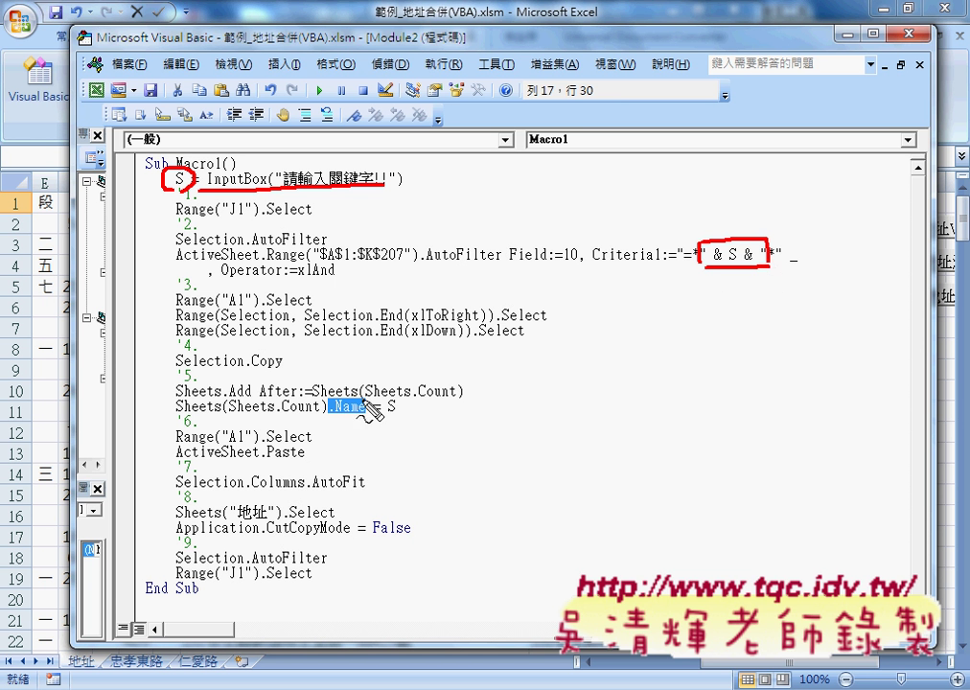
pyautogui.moveTo(332, 416); pyautogui.dragTo(406, 402)
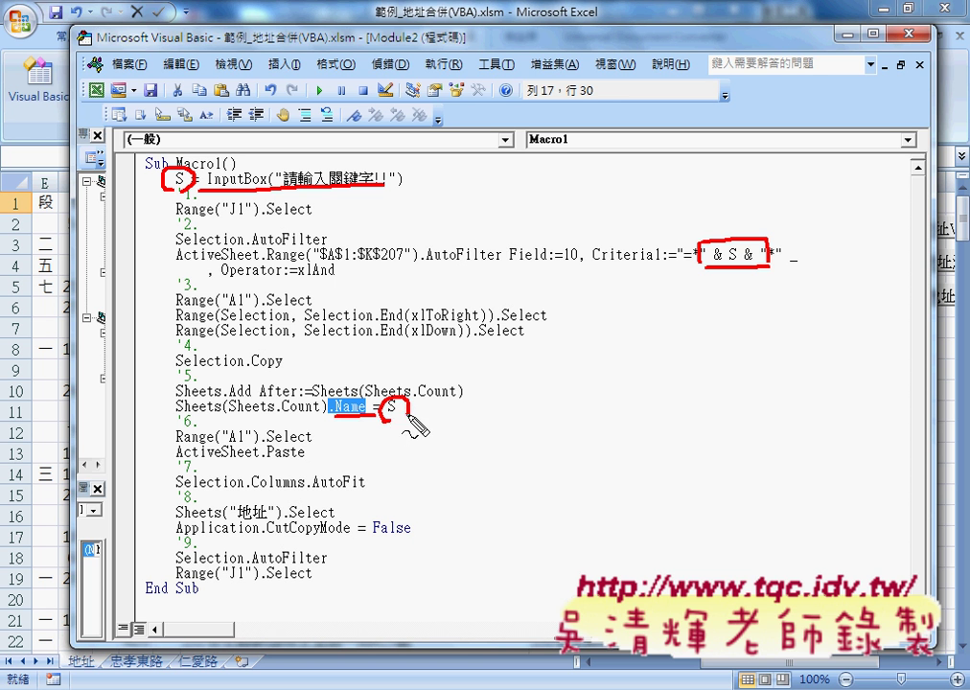
pyautogui.moveTo(235, 418); pyautogui.dragTo(324, 412)
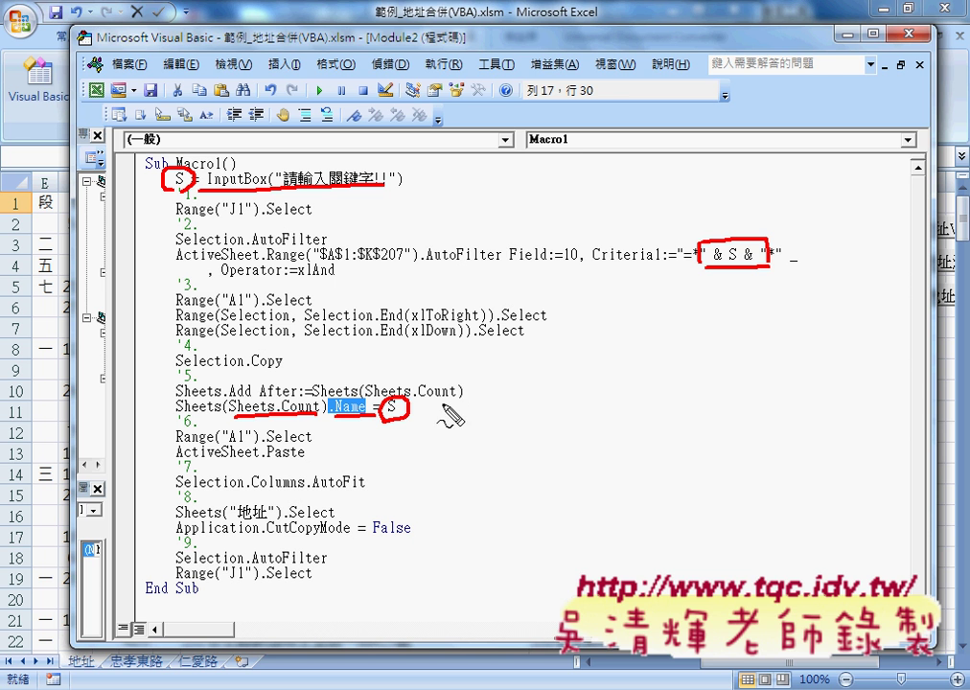
pyautogui.moveTo(468, 406); pyautogui.dragTo(484, 409)
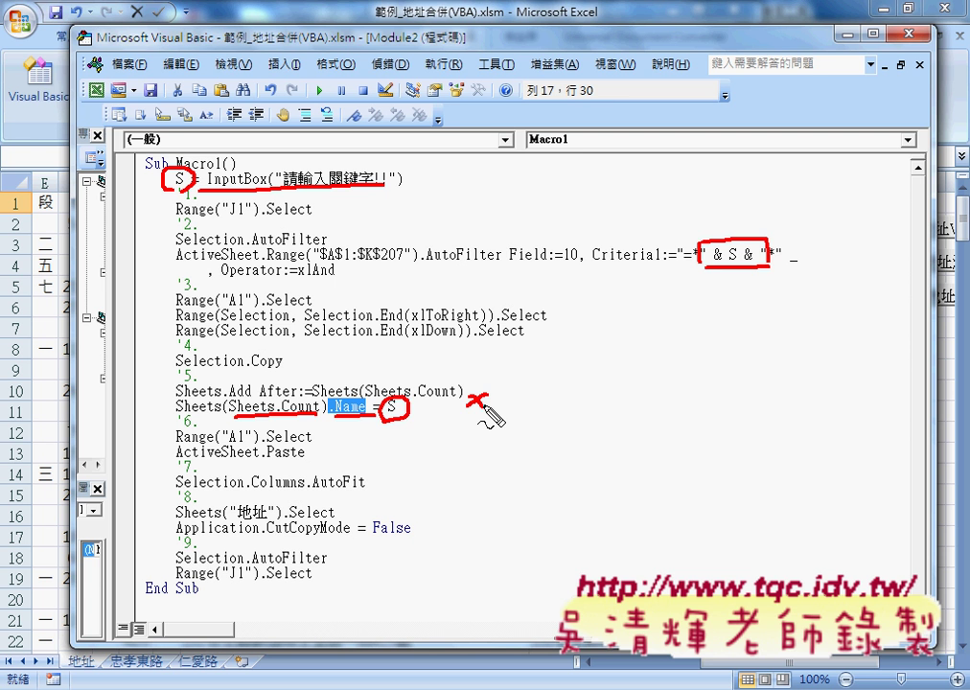
pyautogui.press('Escape')
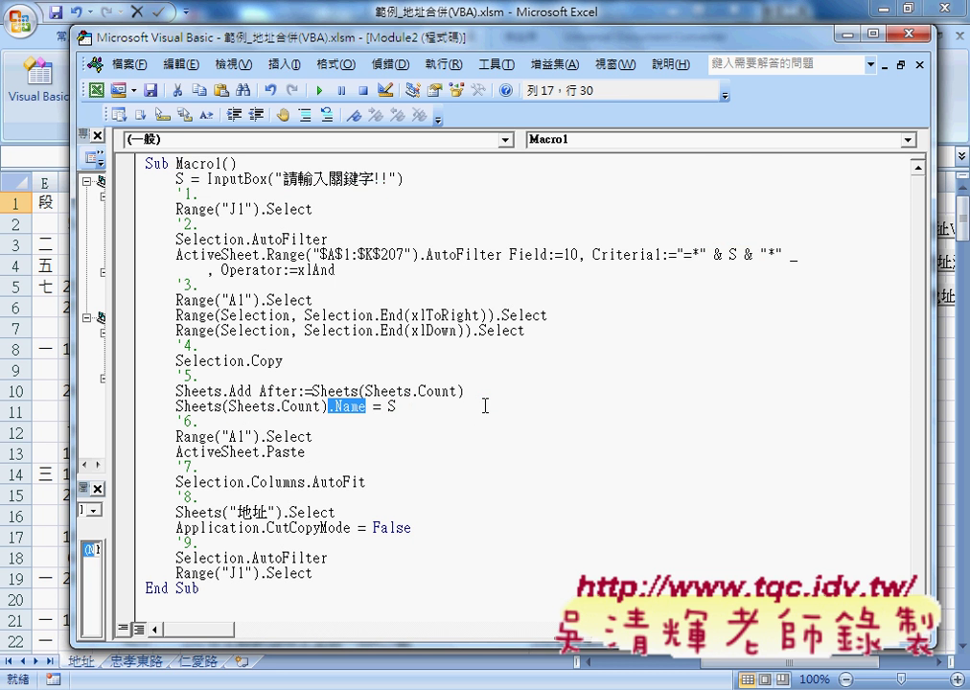
# Step: Rename the macro from Macro1 to 地址查詢2
pyautogui.moveTo(177, 164); pyautogui.dragTo(224, 165)
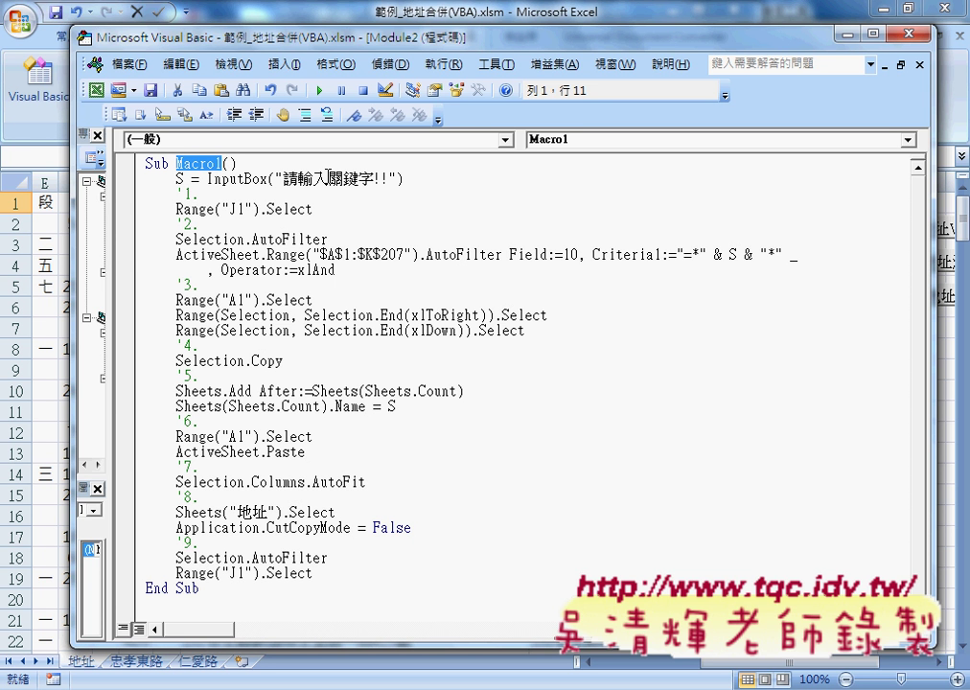
pyautogui.write('ㄉ')
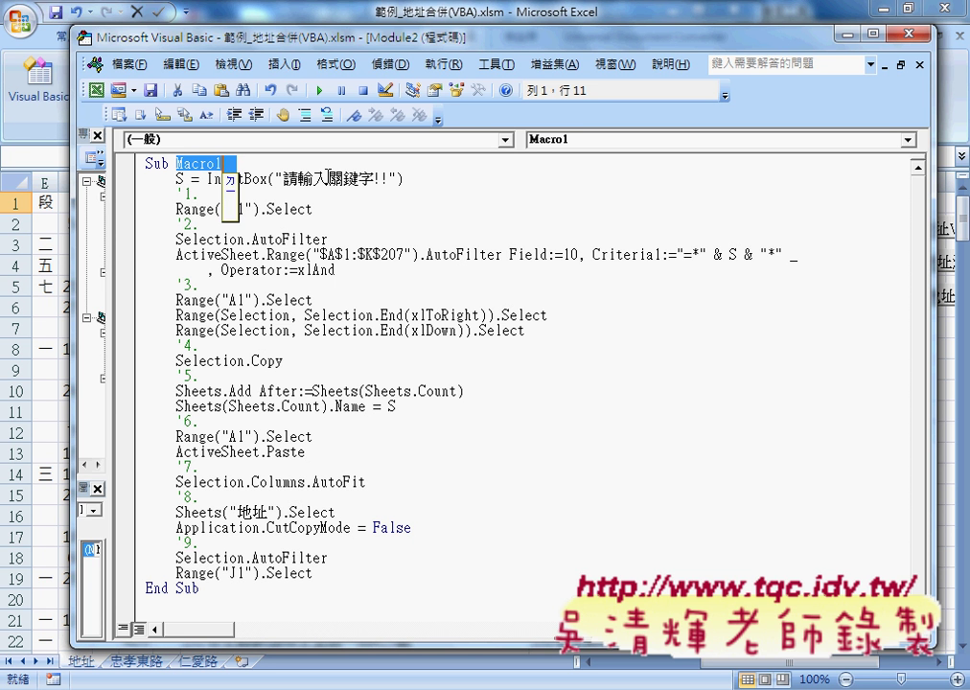
pyautogui.write('地址查')
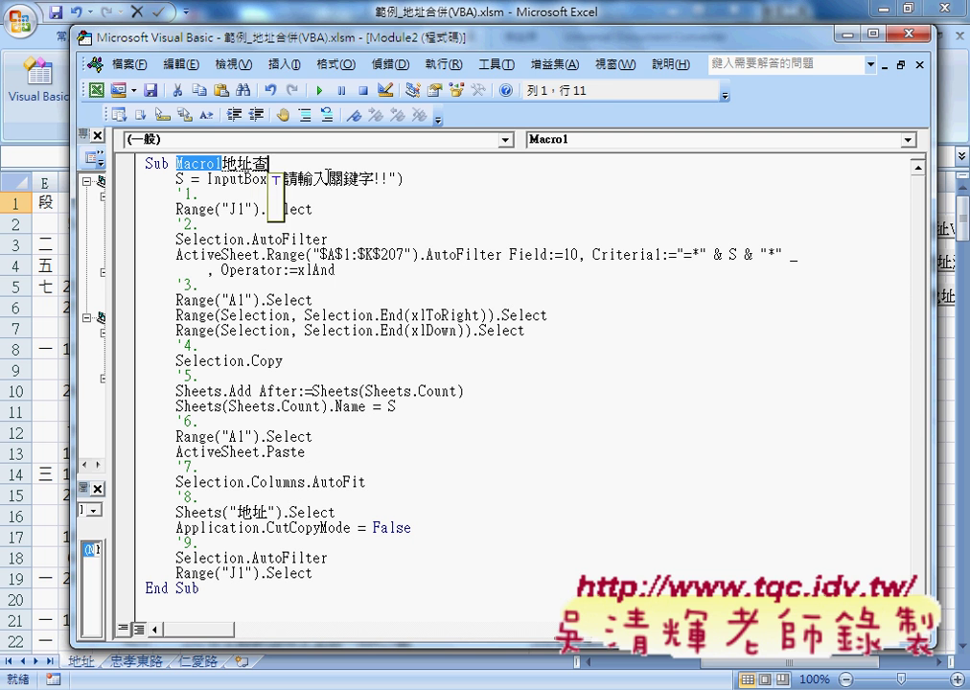
pyautogui.write('詢2')
pyautogui.press('Return')
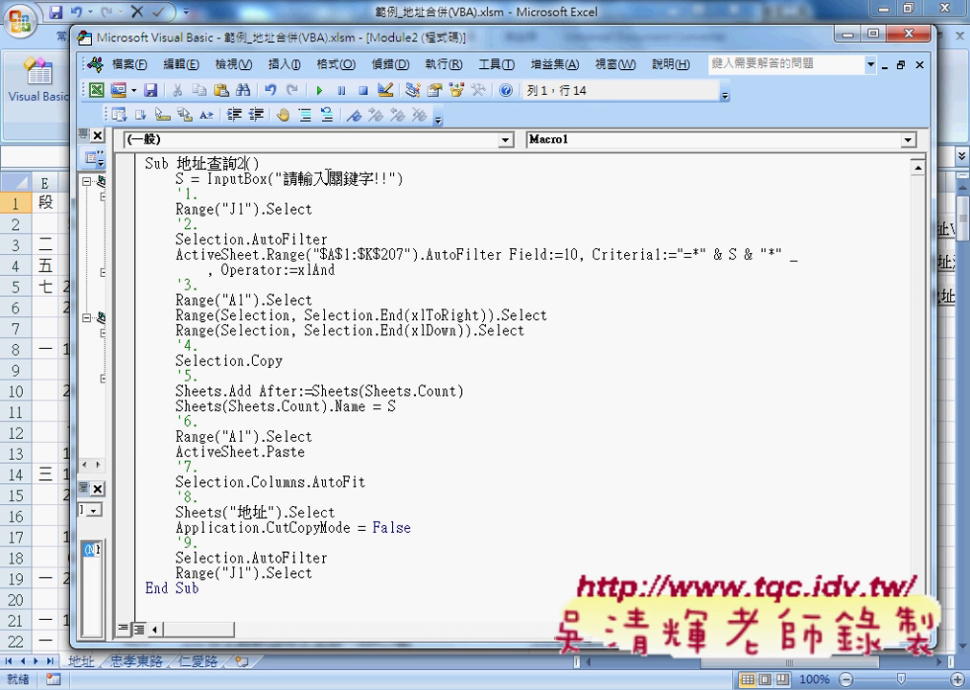
# Step: Move and narrow the code window so worksheet columns E–I stay visible
pyautogui.moveTo(316, 39); pyautogui.dragTo(426, 44)
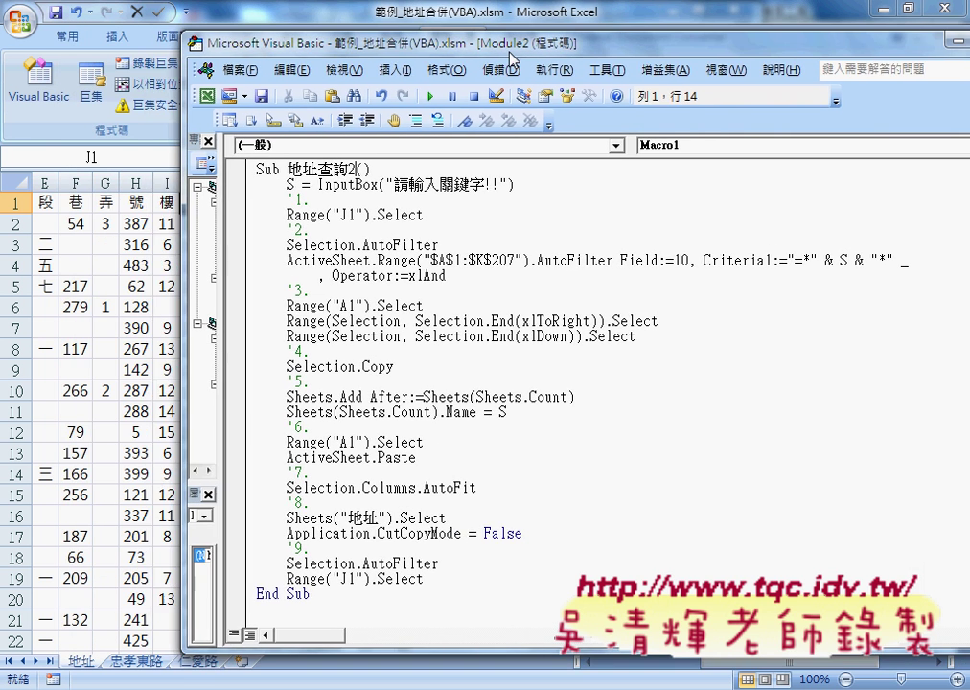
pyautogui.moveTo(508, 54); pyautogui.dragTo(367, 69)
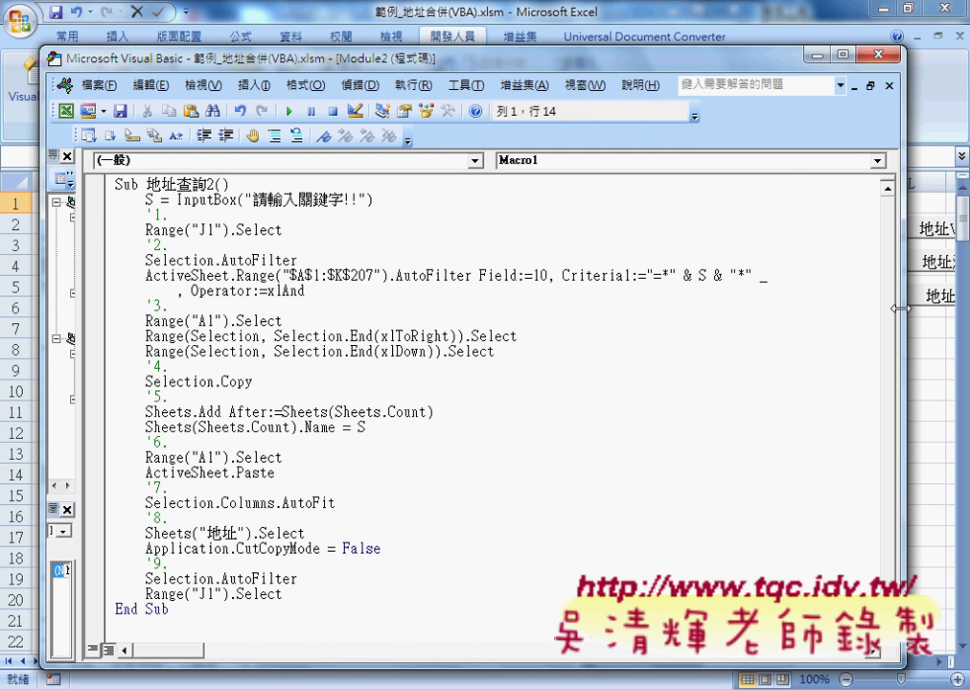
pyautogui.moveTo(900, 308); pyautogui.dragTo(743, 308)
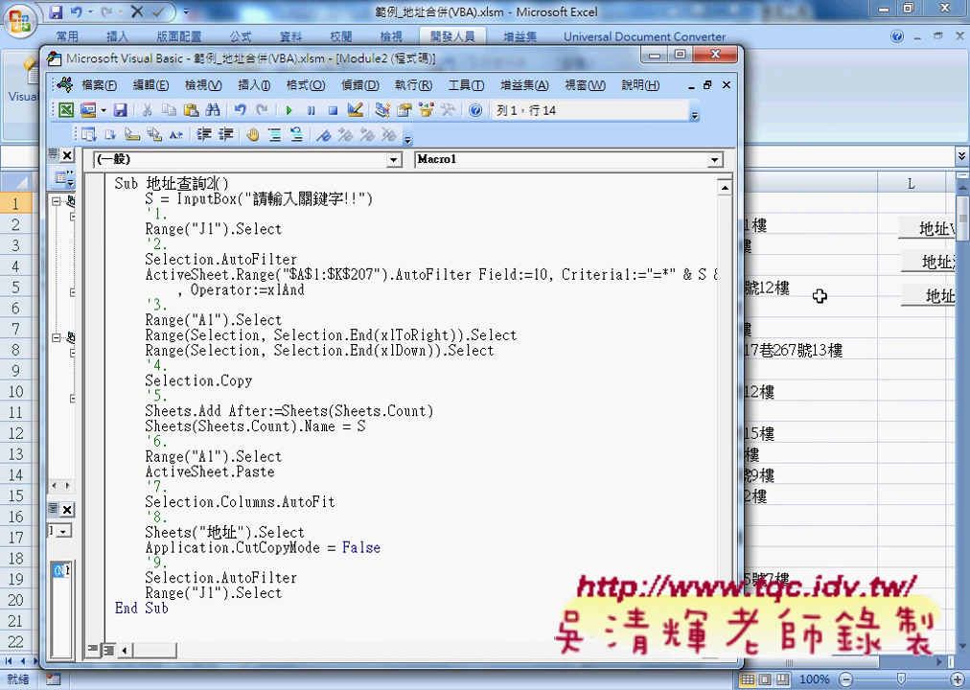
pyautogui.moveTo(441, 59); pyautogui.dragTo(637, 64)
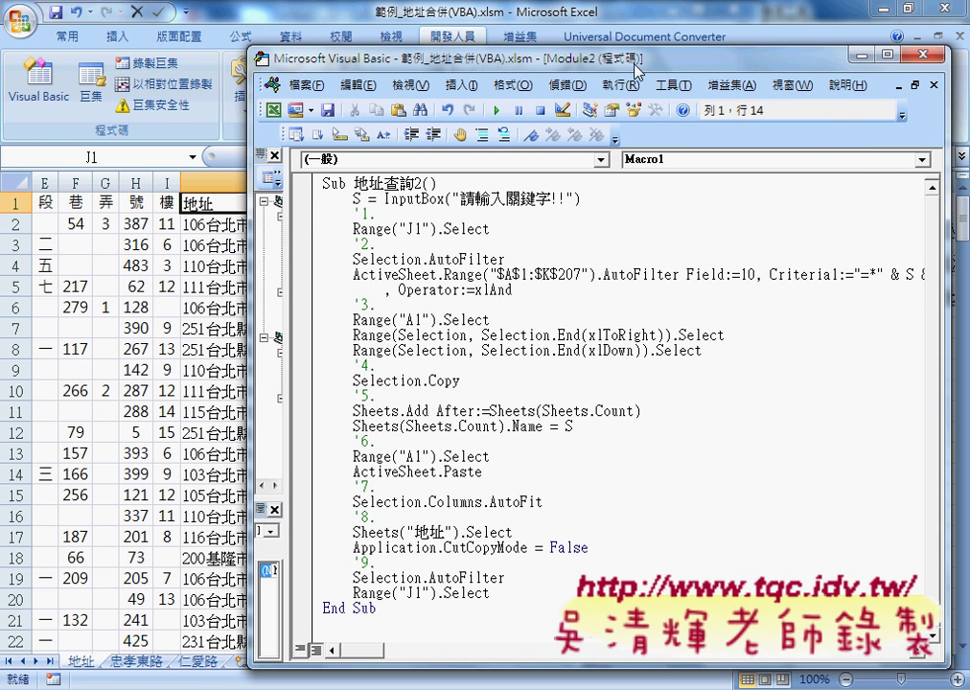
# Step: Run 地址查詢2 and enter 信義路 as the search keyword
pyautogui.click(496, 110)
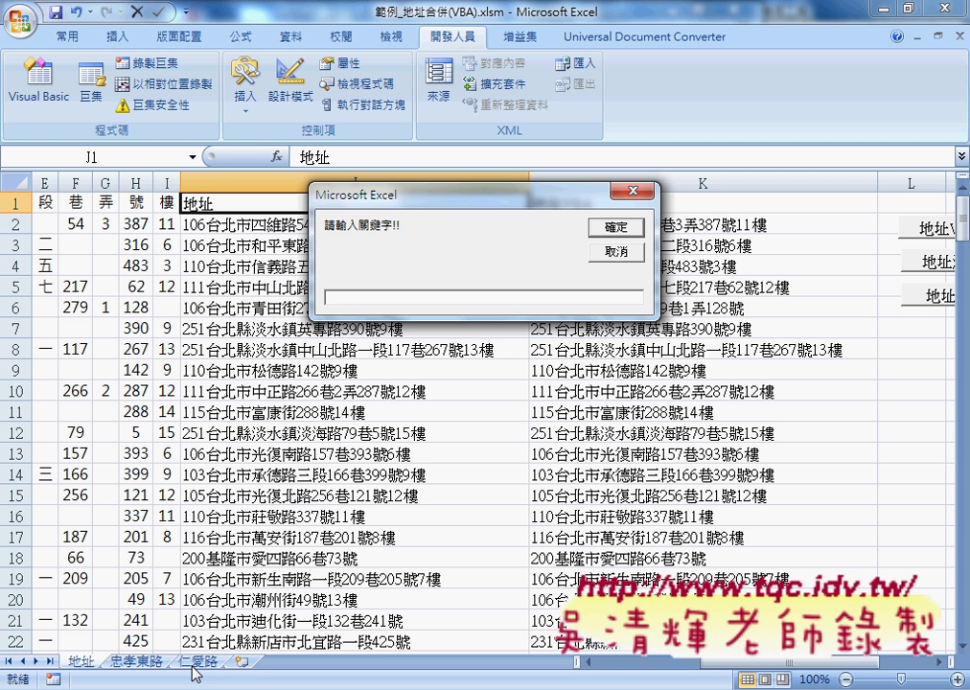
pyautogui.write('信')
pyautogui.write('義路')
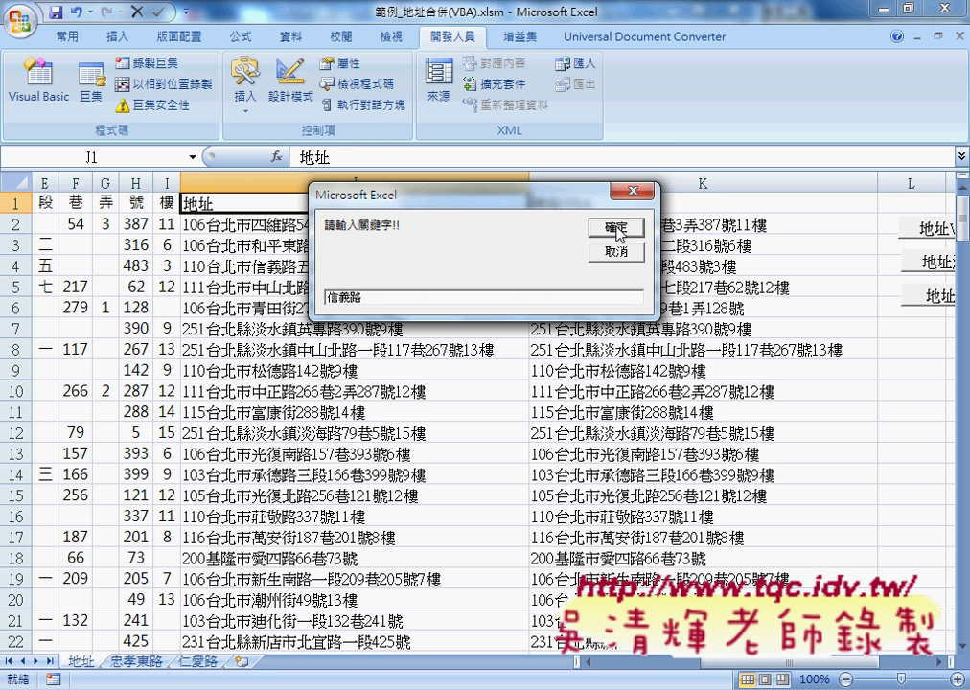
pyautogui.click(618, 233)
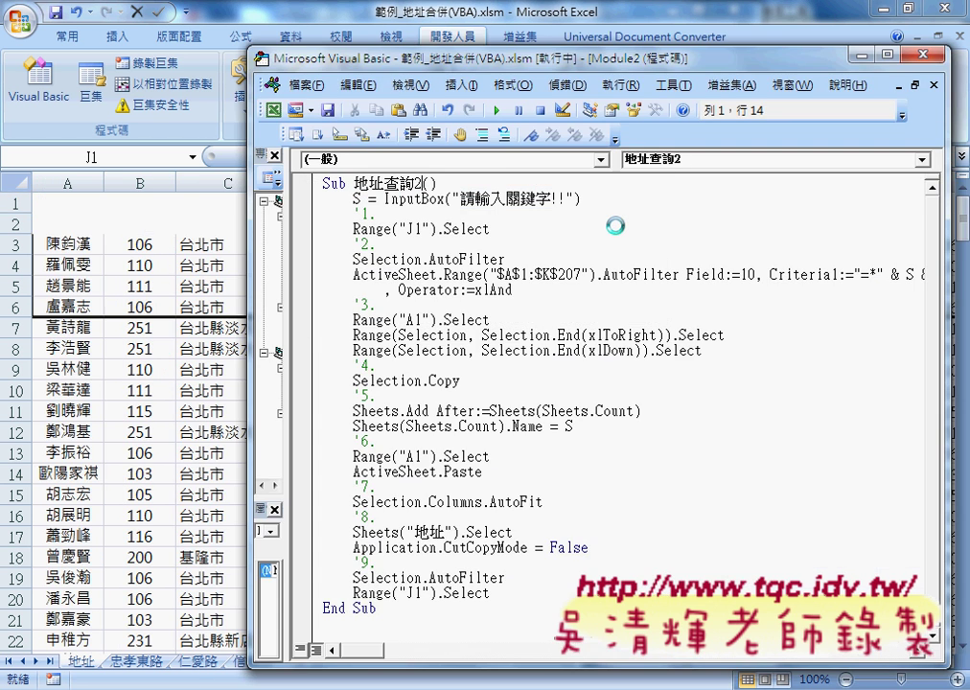
# Step: Switch to the new 信義路 sheet listing its five matching addresses
pyautogui.click(138, 578)
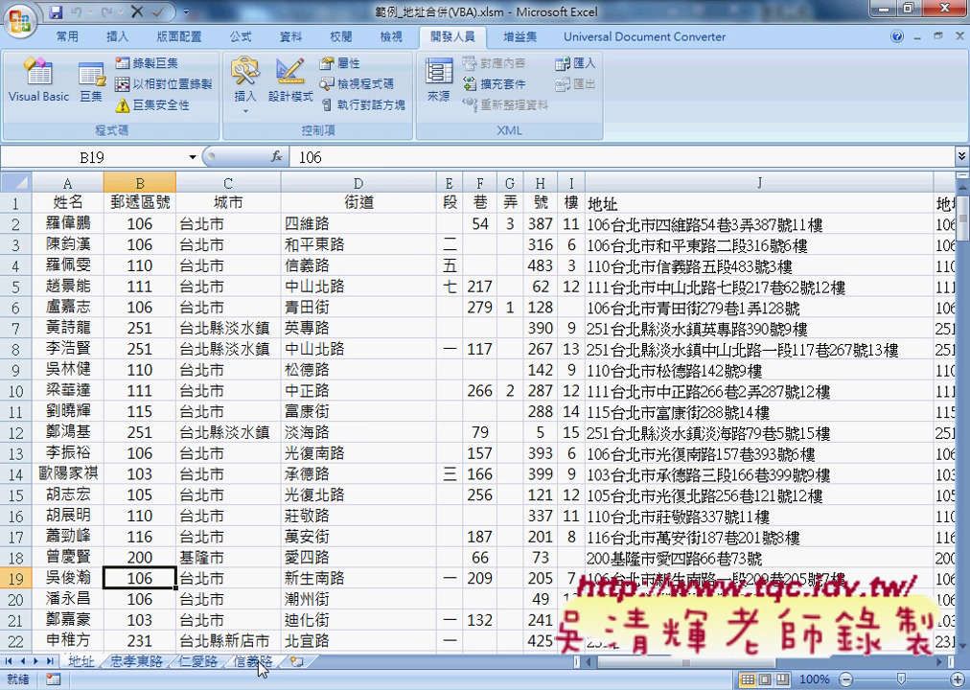
pyautogui.click(253, 661)
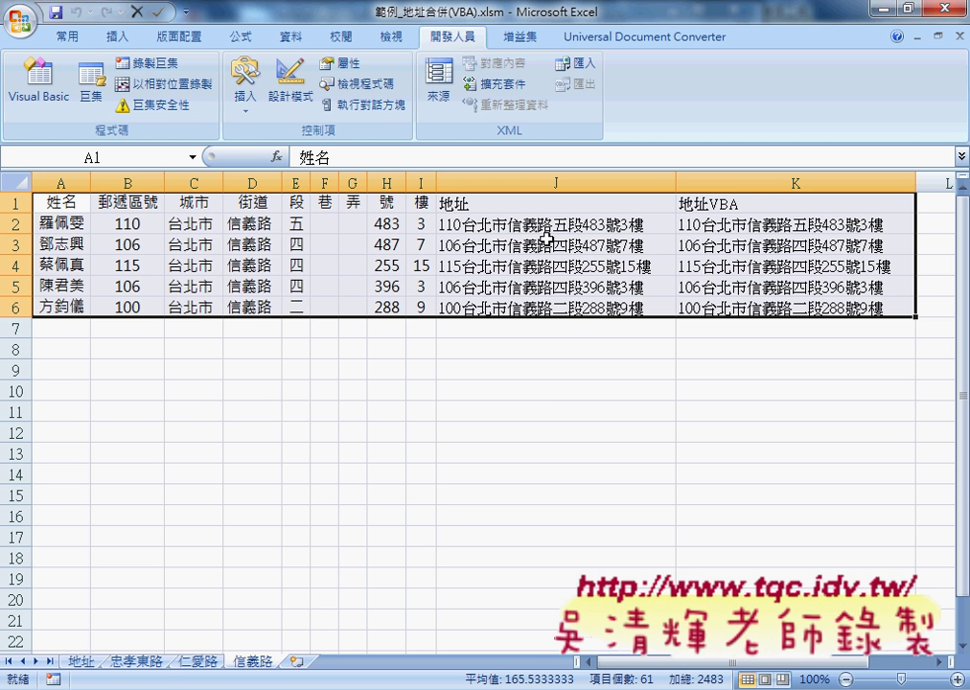
pyautogui.click(377, 685)
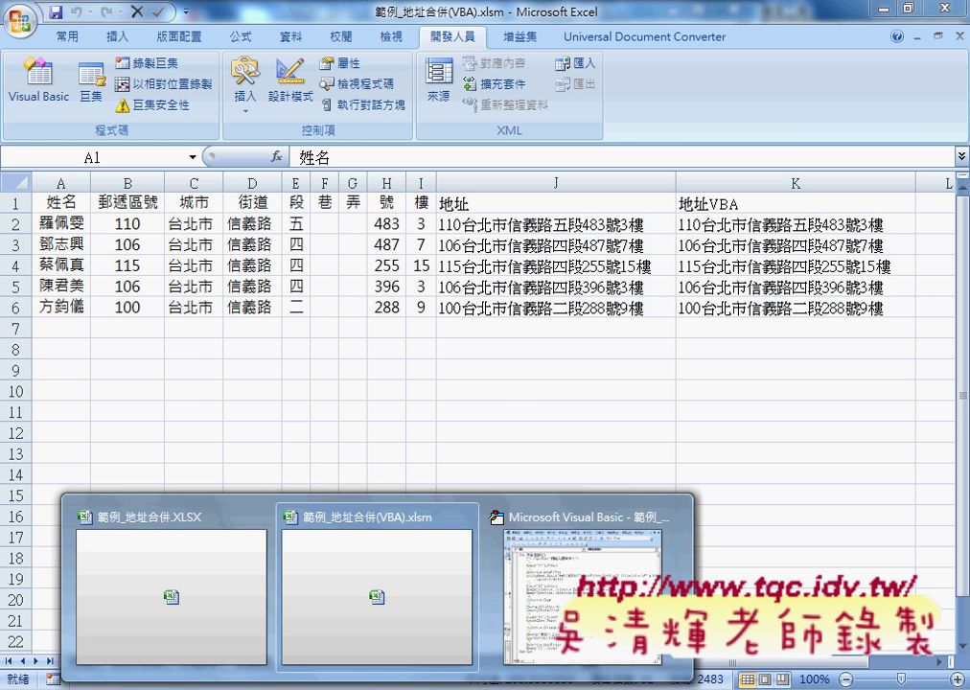
# Step: Bring the VBA editor back in front, shift it left and widen it
pyautogui.click(581, 579)
pyautogui.moveTo(375, 50); pyautogui.dragTo(222, 50)
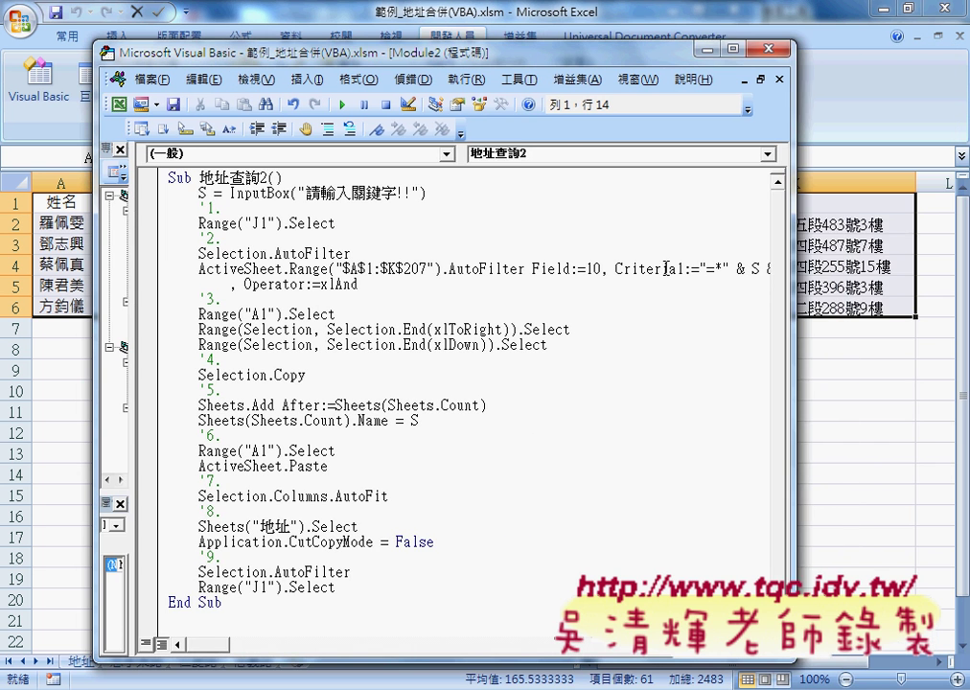
pyautogui.moveTo(795, 320); pyautogui.dragTo(891, 320)
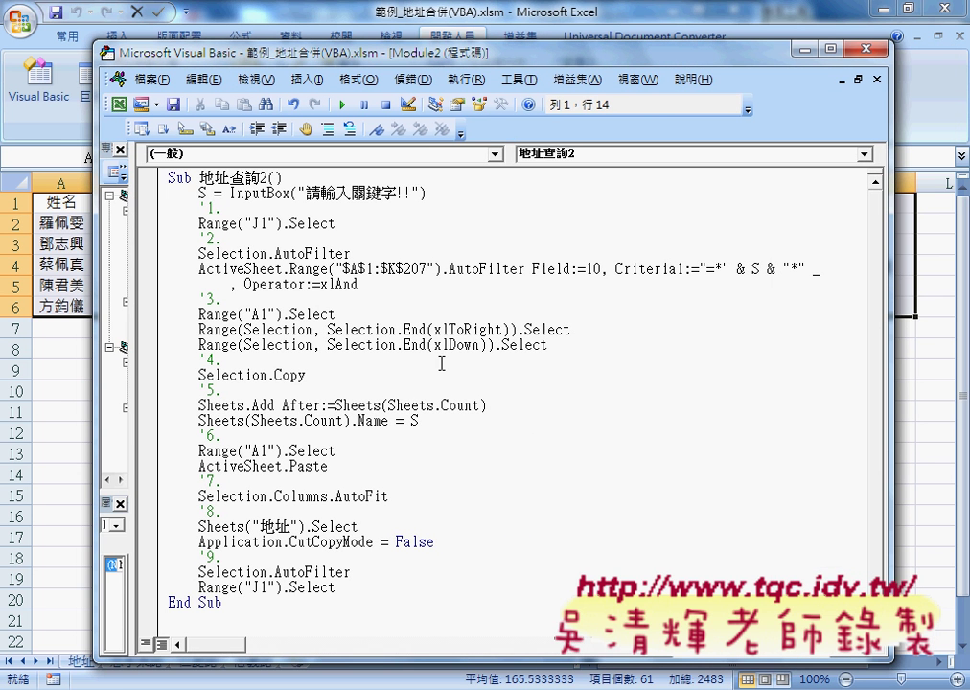
# Step: Highlight the InputBox line, the keyword in the filter criteria, and the sheet-naming line
pyautogui.moveTo(199, 193); pyautogui.dragTo(427, 193)
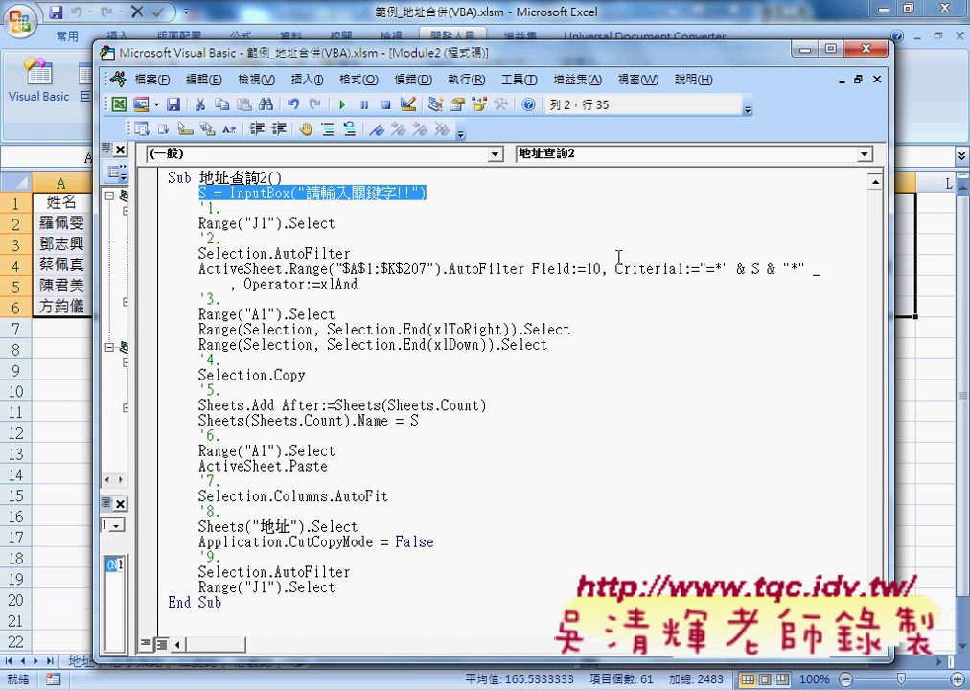
pyautogui.moveTo(726, 270); pyautogui.dragTo(788, 269)
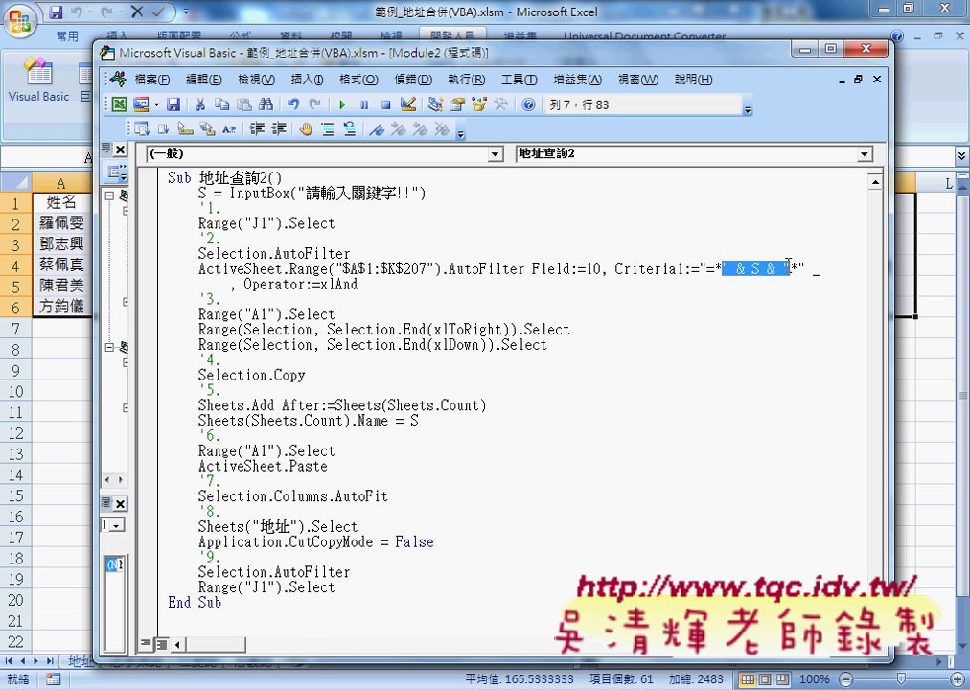
pyautogui.moveTo(419, 420); pyautogui.dragTo(163, 419)
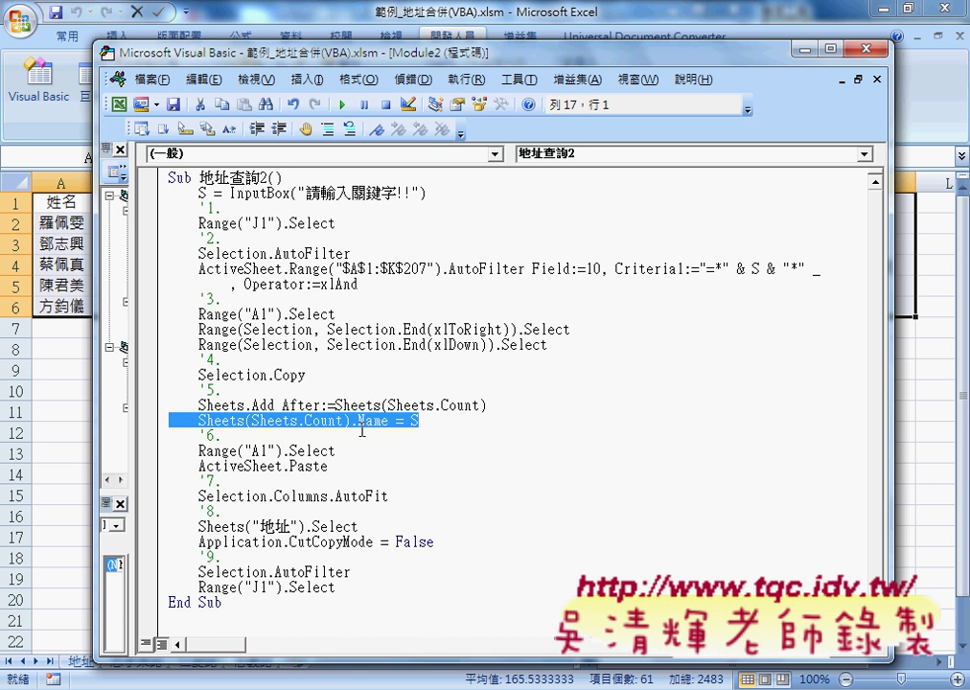
pyautogui.moveTo(199, 405); pyautogui.dragTo(245, 406)
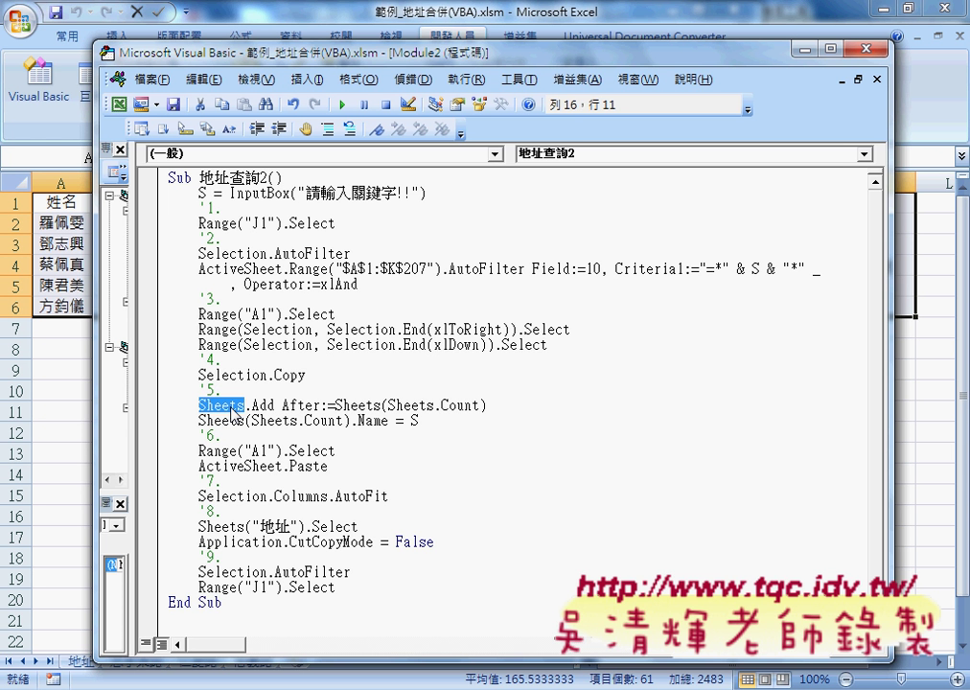
pyautogui.moveTo(245, 405); pyautogui.dragTo(320, 405)
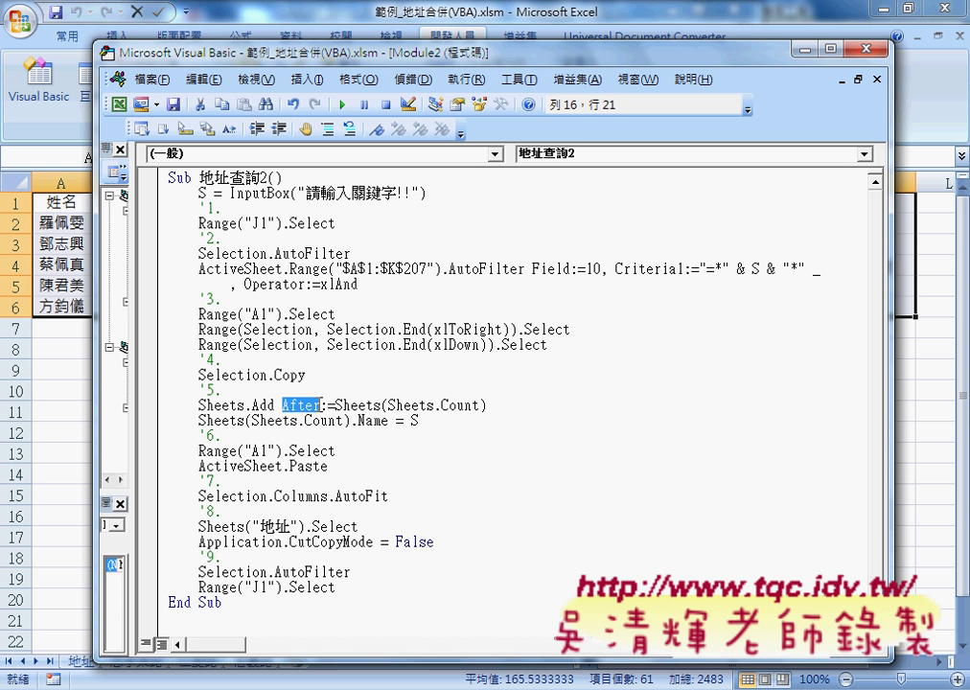
pyautogui.moveTo(253, 404); pyautogui.dragTo(275, 404)
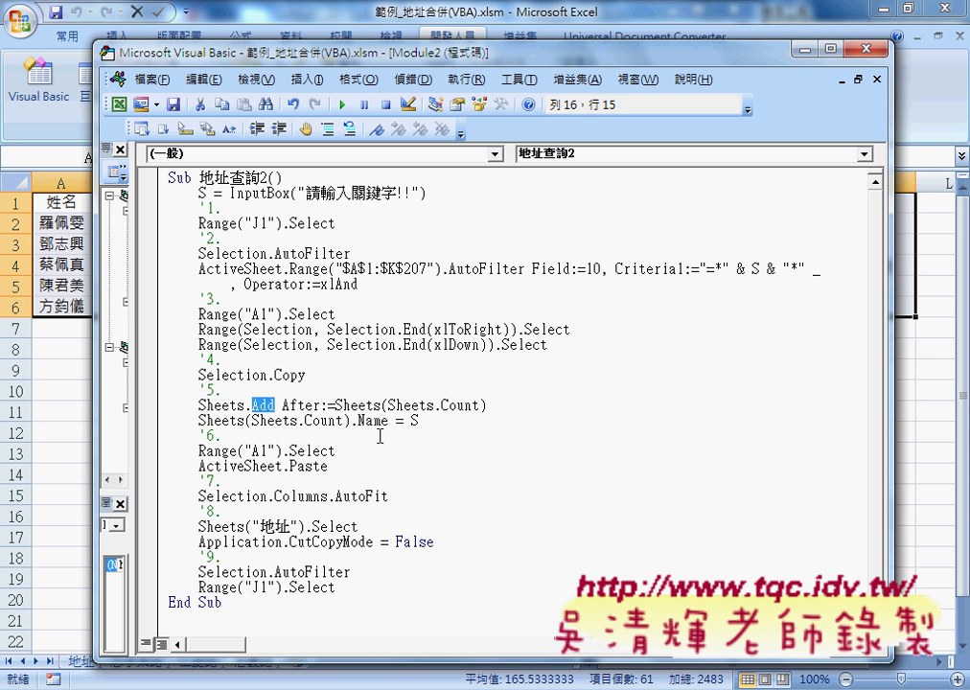
pyautogui.moveTo(351, 420); pyautogui.dragTo(390, 419)
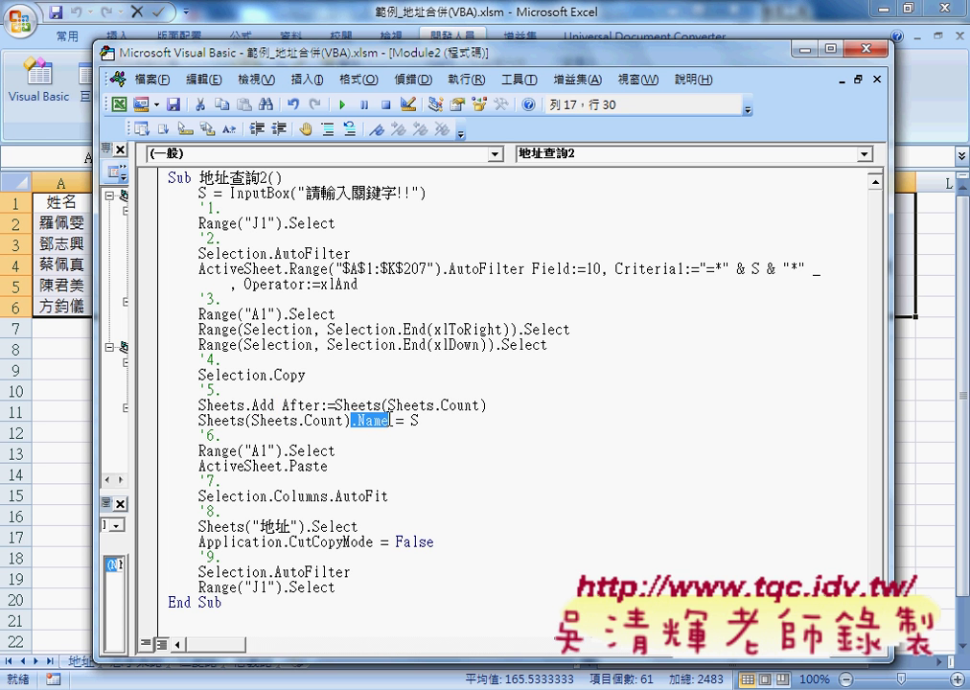
pyautogui.moveTo(245, 404); pyautogui.dragTo(198, 404)
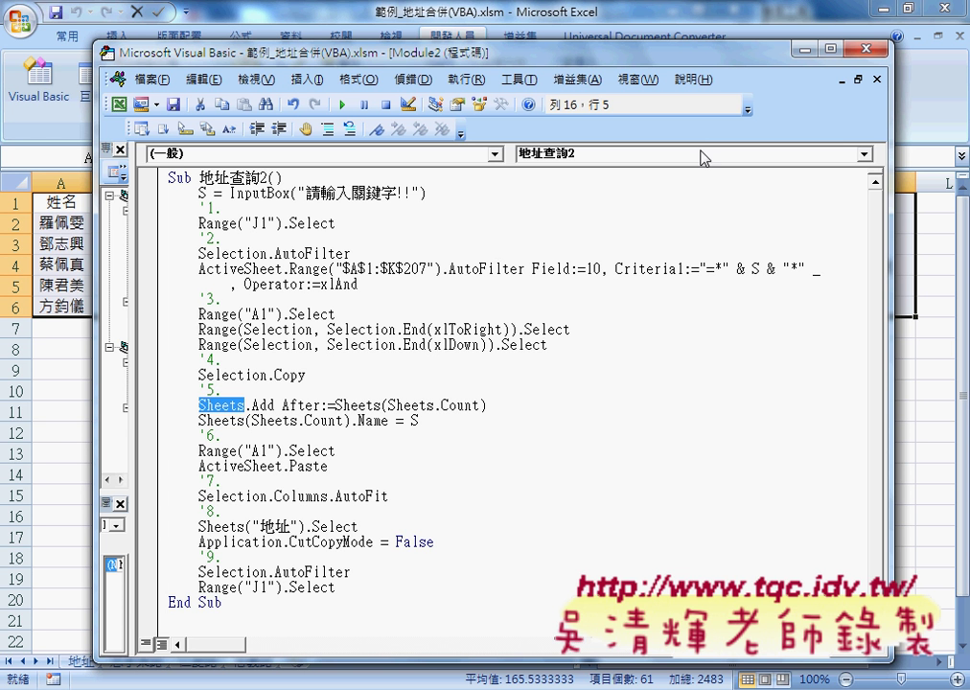
# Step: Close the VBA editor and navigate Explorer up into the EXCEL_VBA範例 folder
pyautogui.click(868, 51)
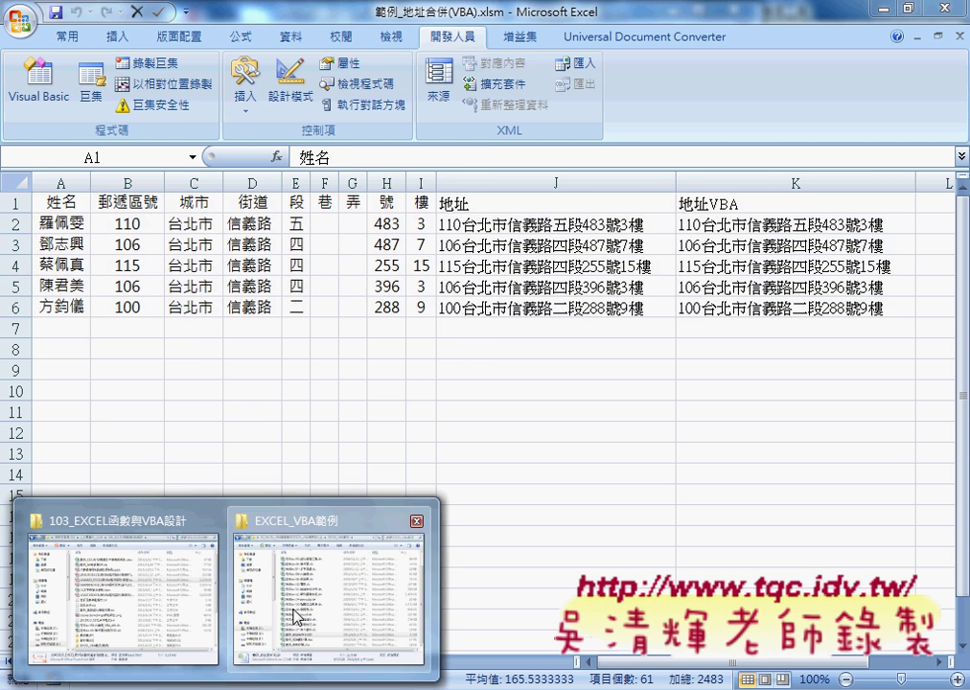
pyautogui.click(296, 616)
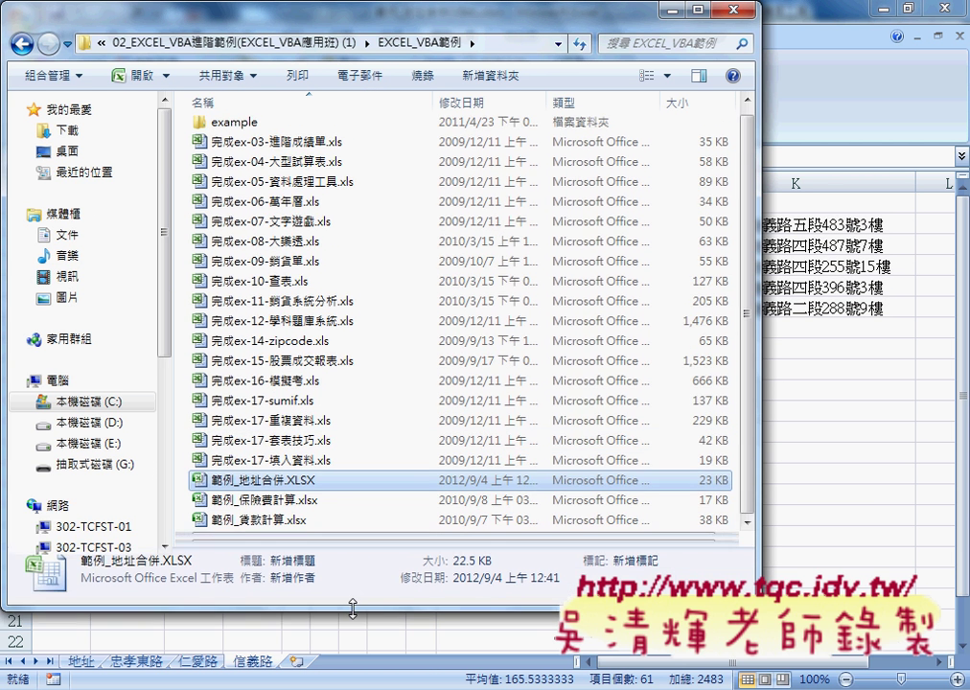
pyautogui.moveTo(345, 28); pyautogui.dragTo(440, 67)
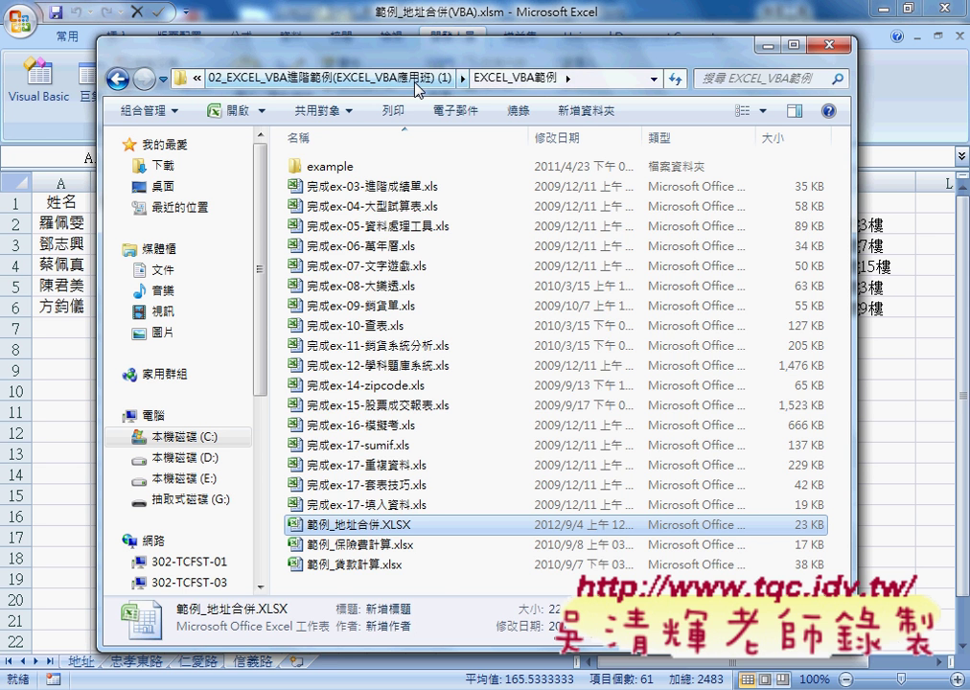
pyautogui.click(415, 83)
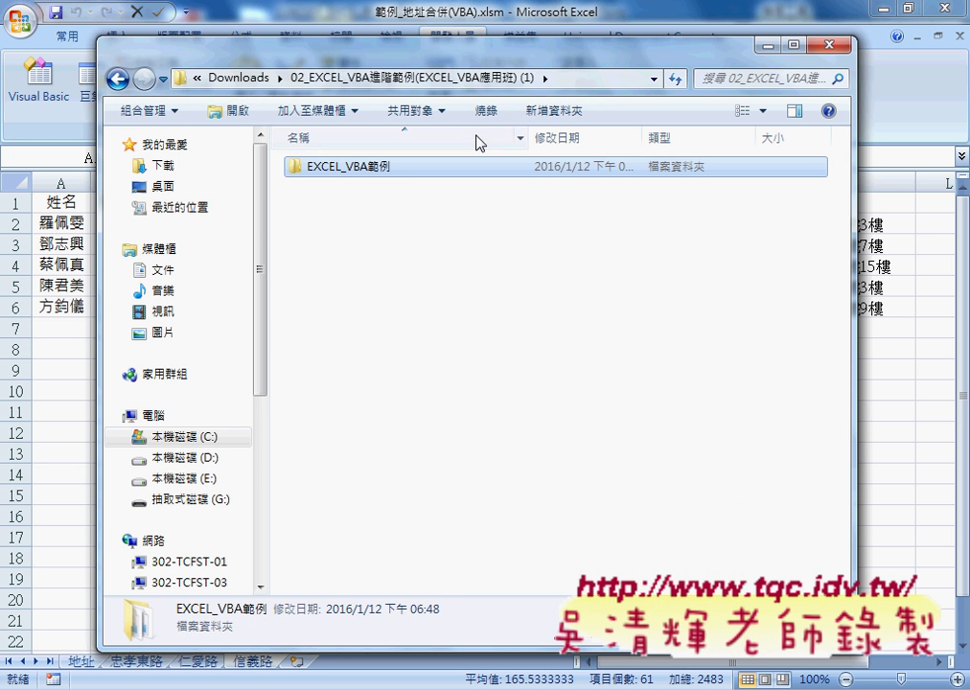
pyautogui.doubleClick(415, 176)
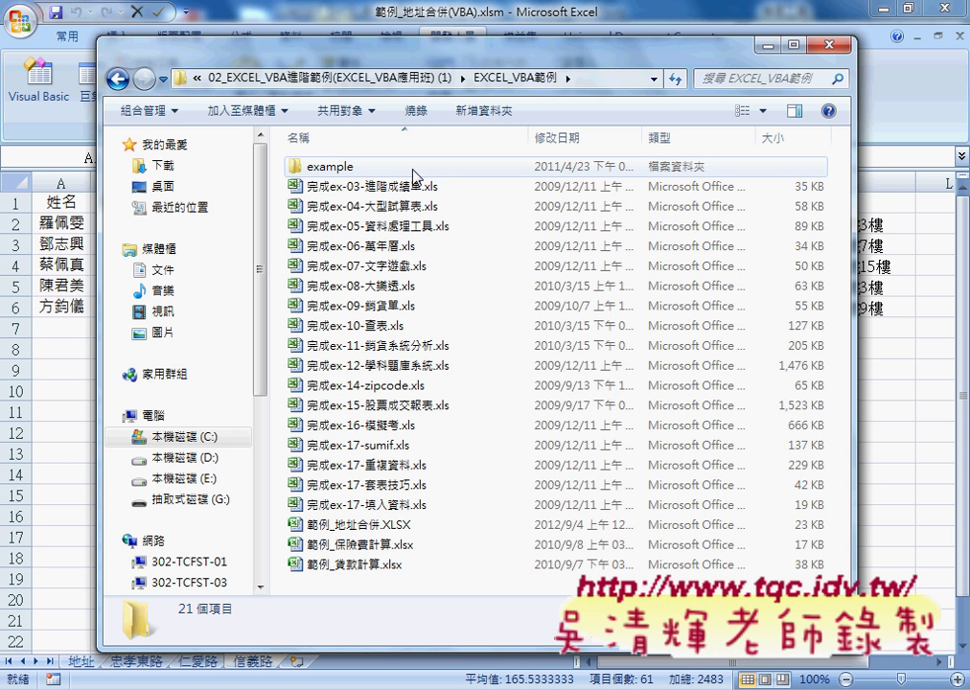